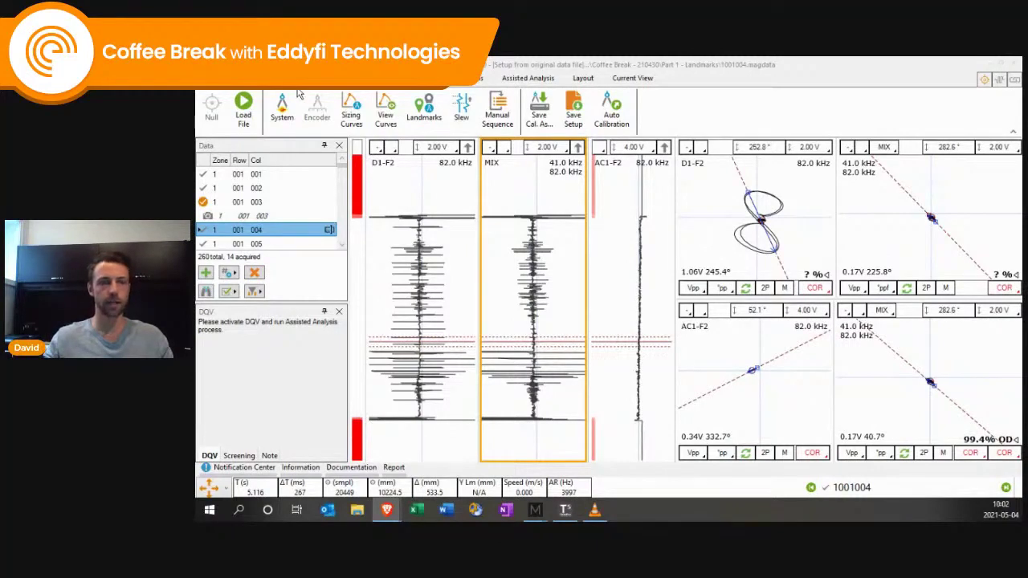
# Step: In the landmark wizard, set Reporting From to Stop Record and Detection Engine to Extended
pyautogui.click(434, 78)
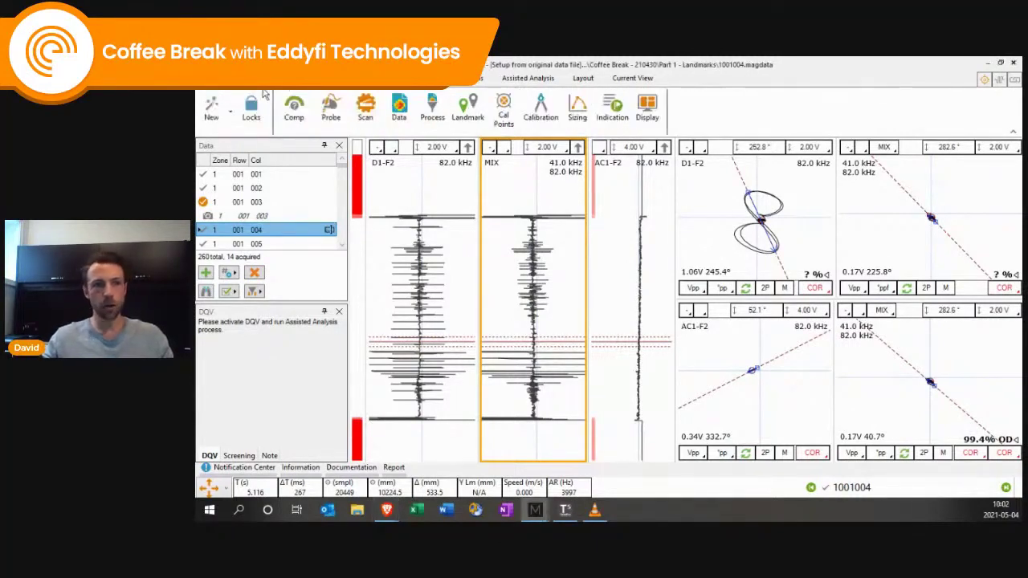
pyautogui.click(477, 113)
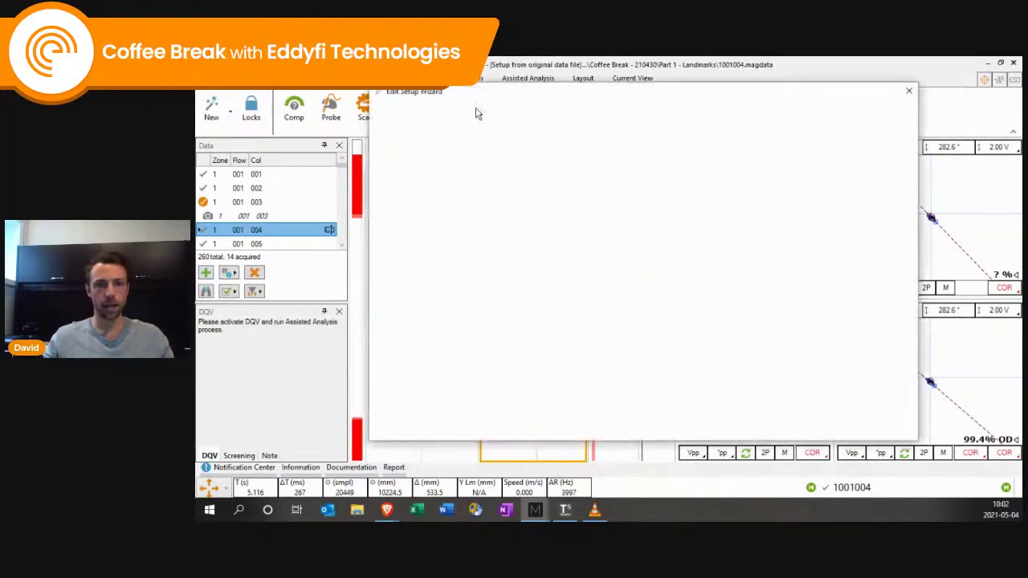
pyautogui.moveTo(561, 104); pyautogui.dragTo(509, 103)
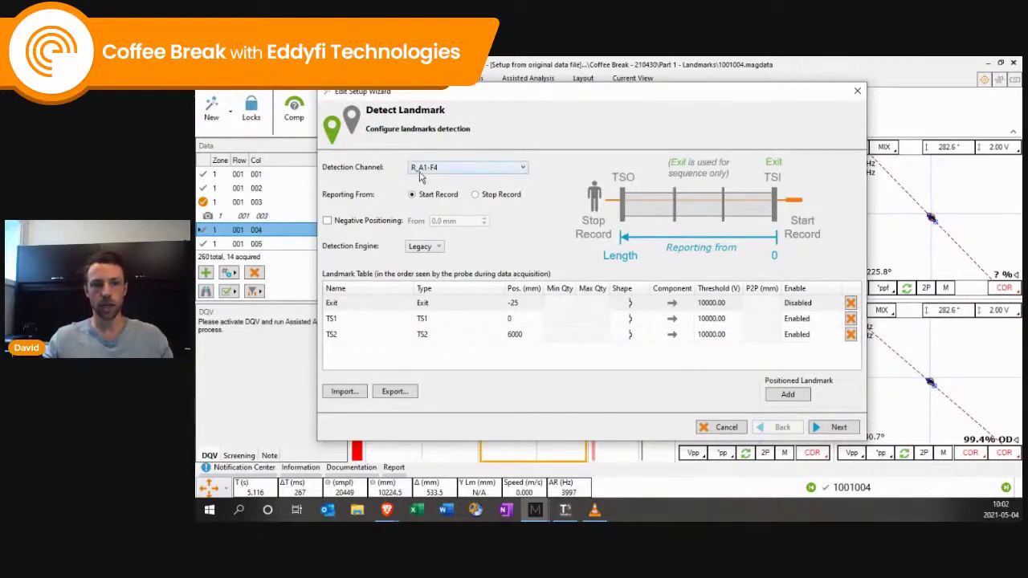
pyautogui.click(475, 195)
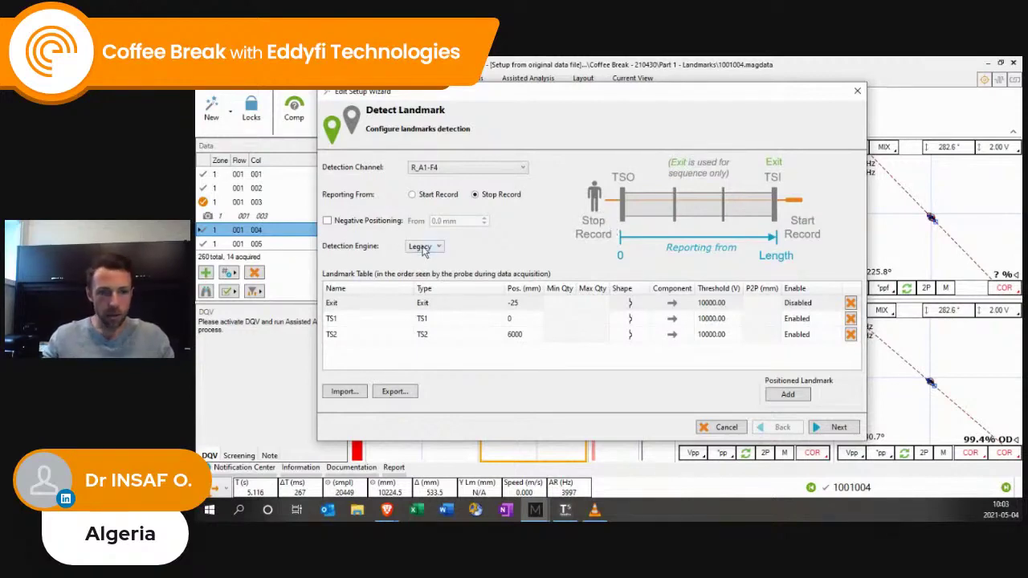
pyautogui.click(440, 248)
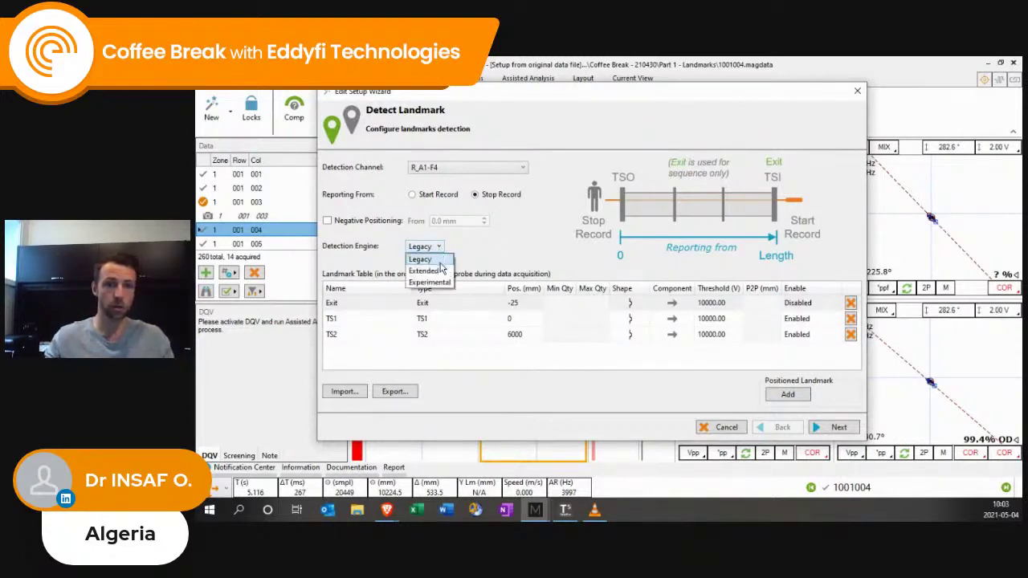
pyautogui.click(440, 271)
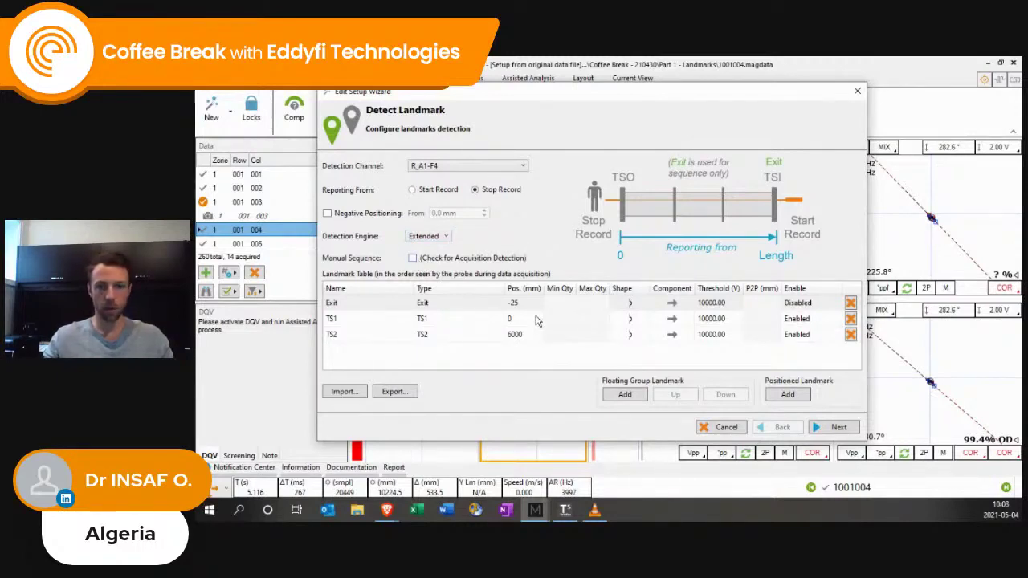
# Step: Generate the setup with landmarks TS1 and TS2, then reload tube 001-004
pyautogui.doubleClick(409, 319)
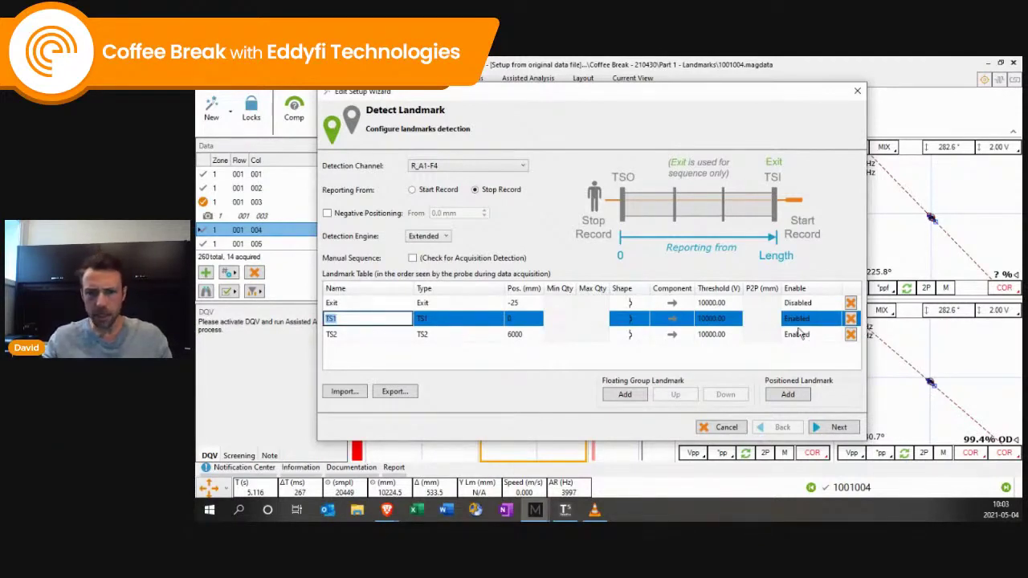
pyautogui.click(825, 430)
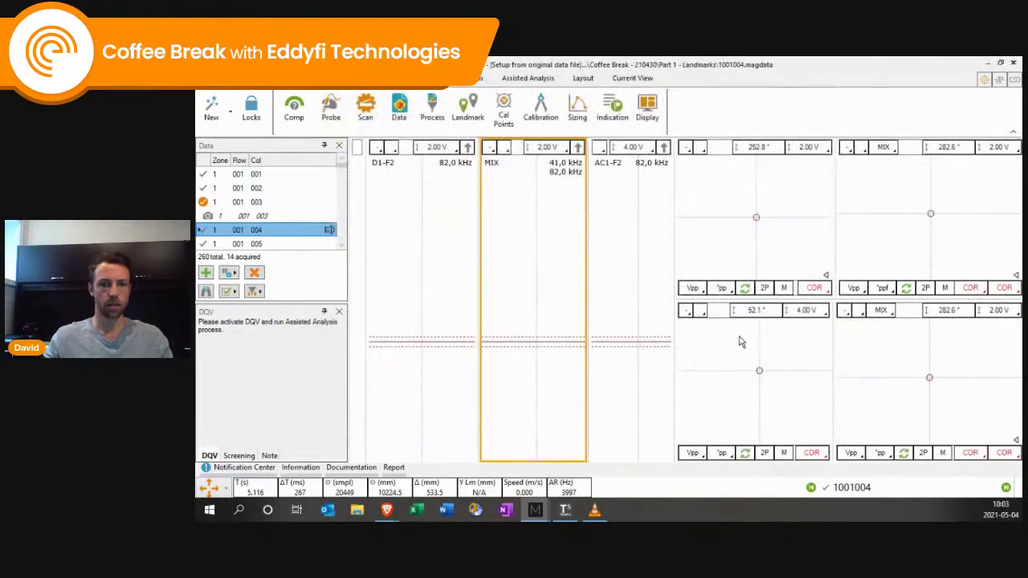
pyautogui.doubleClick(273, 233)
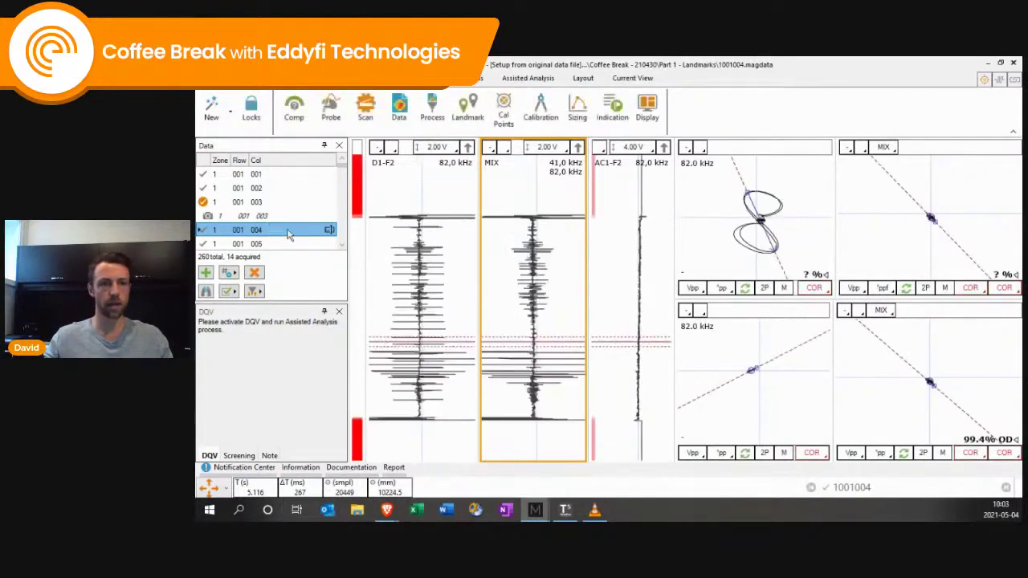
# Step: On the D1-F2 strip, assign TS2 and TS1 to the tube-end signal positions
pyautogui.click(422, 312)
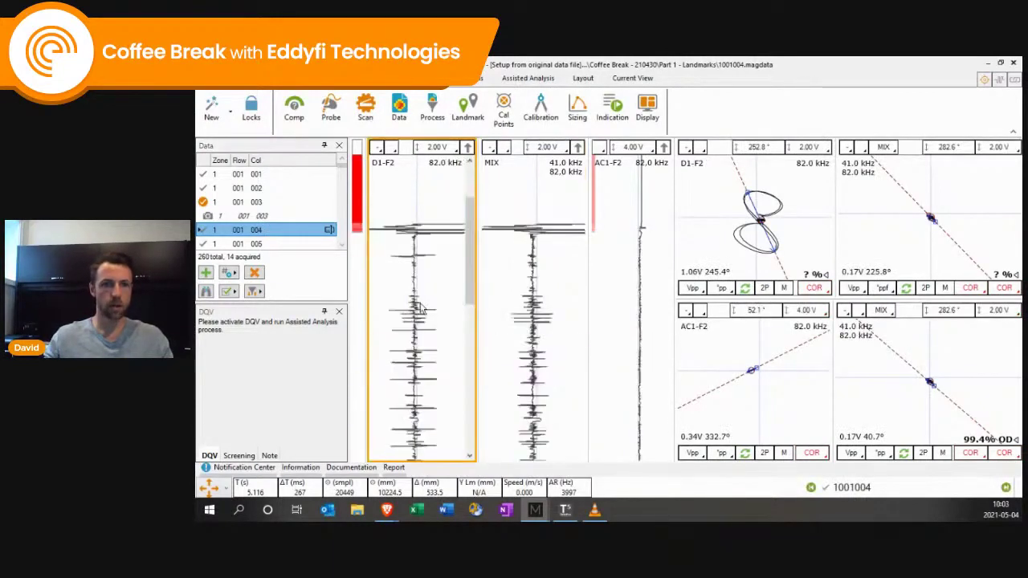
pyautogui.scroll(-1, 509, 121)
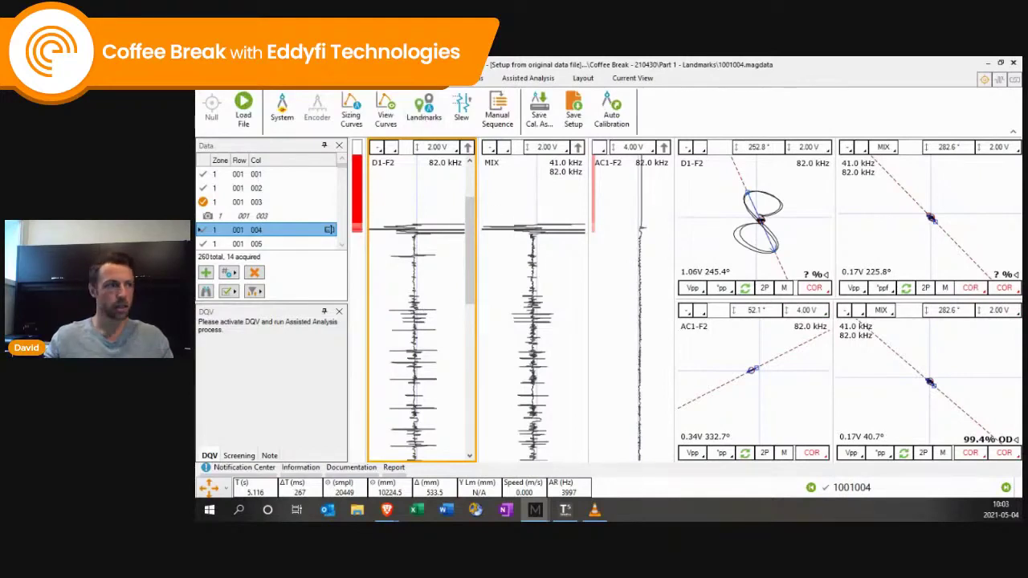
pyautogui.click(423, 108)
pyautogui.moveTo(337, 210); pyautogui.dragTo(751, 153)
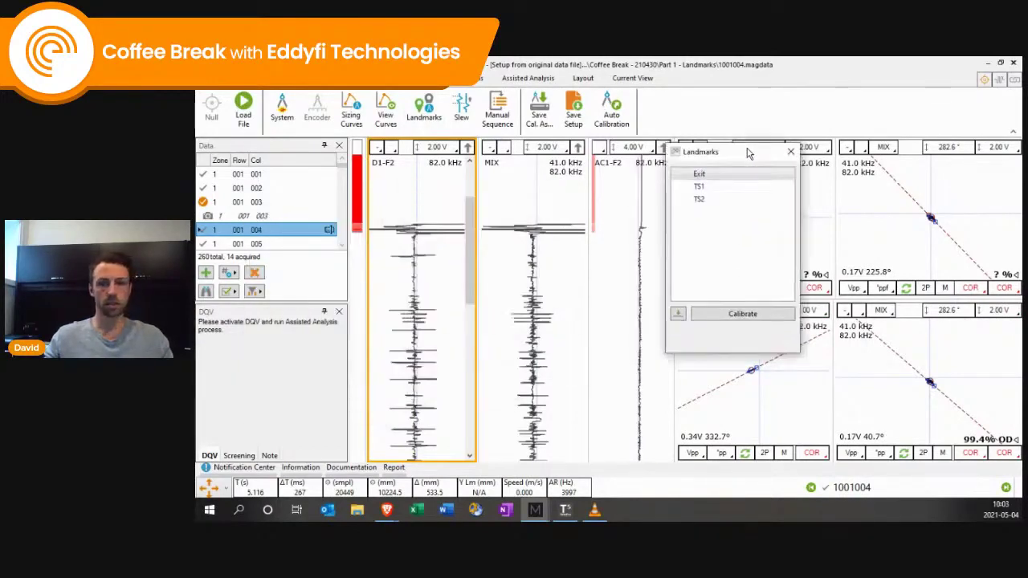
pyautogui.click(438, 230)
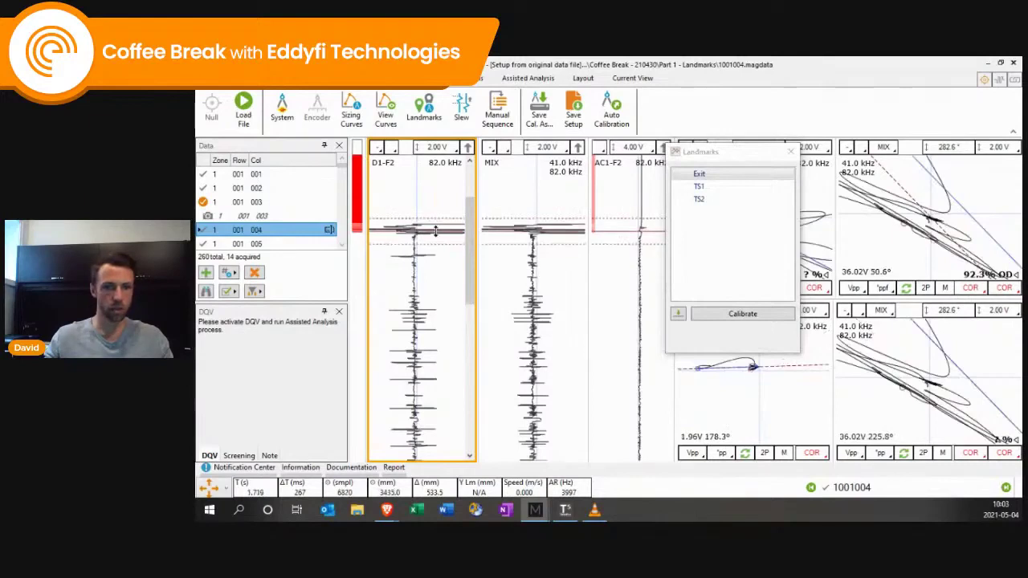
pyautogui.click(692, 200)
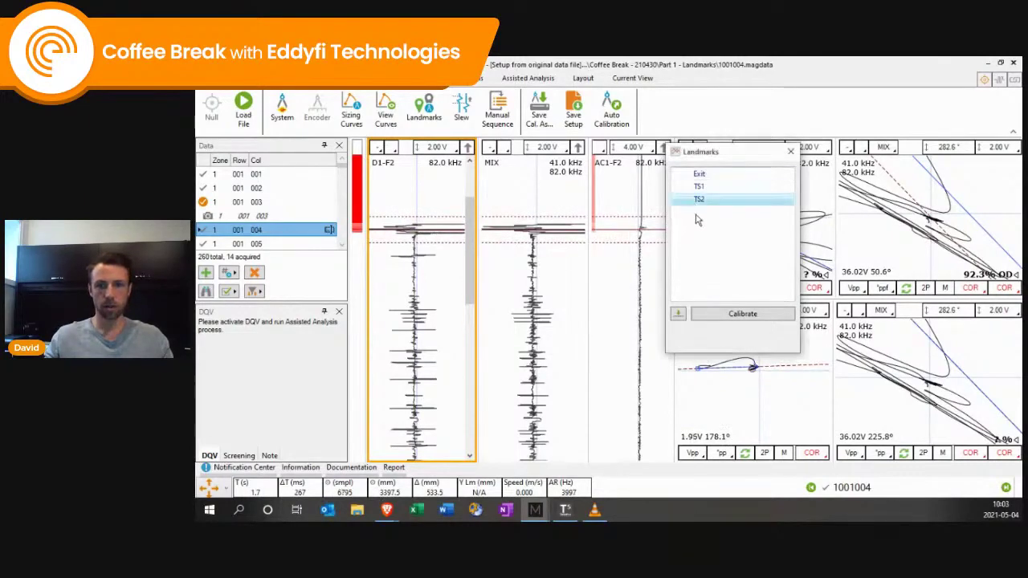
pyautogui.click(678, 313)
pyautogui.moveTo(472, 225); pyautogui.dragTo(471, 382)
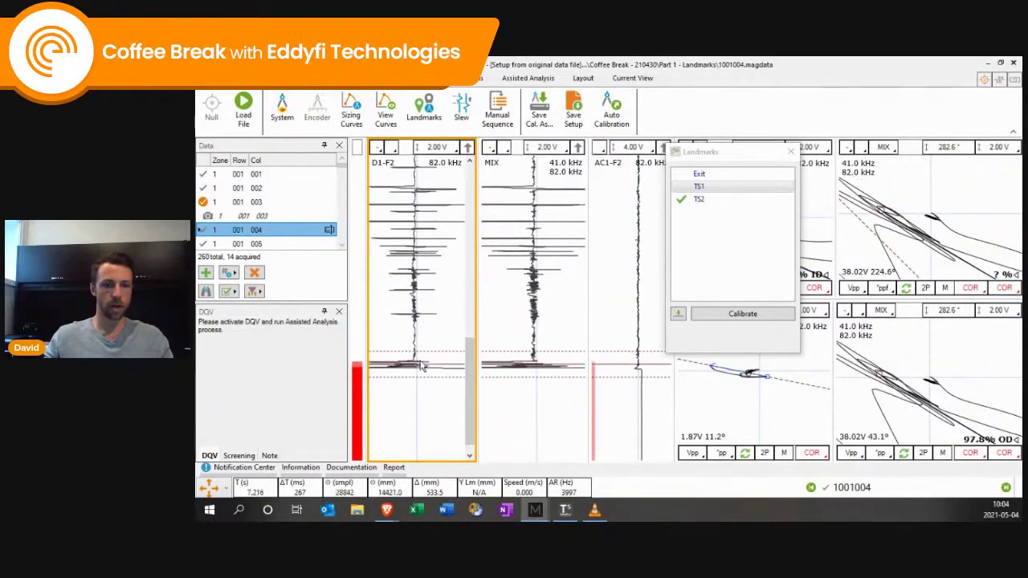
pyautogui.click(678, 313)
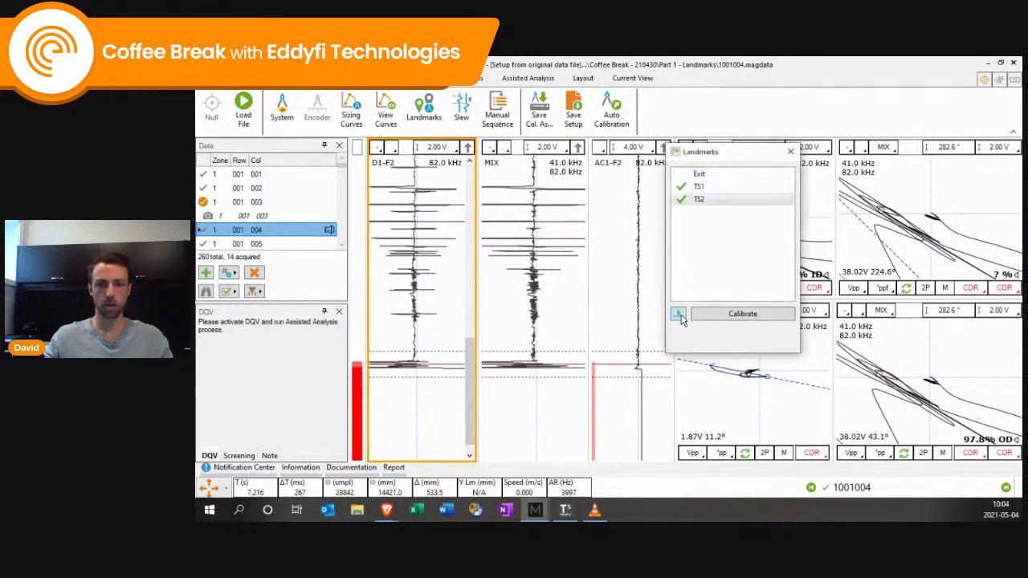
# Step: Calibrate from the TS1/TS2 landmarks and zoom the strips to Full Extent
pyautogui.click(750, 314)
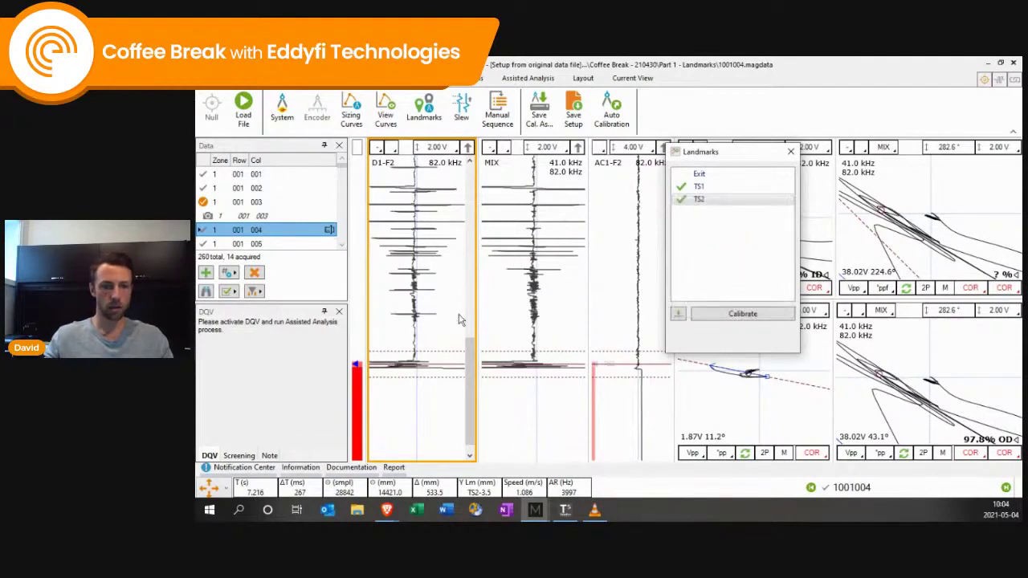
pyautogui.rightClick(448, 270)
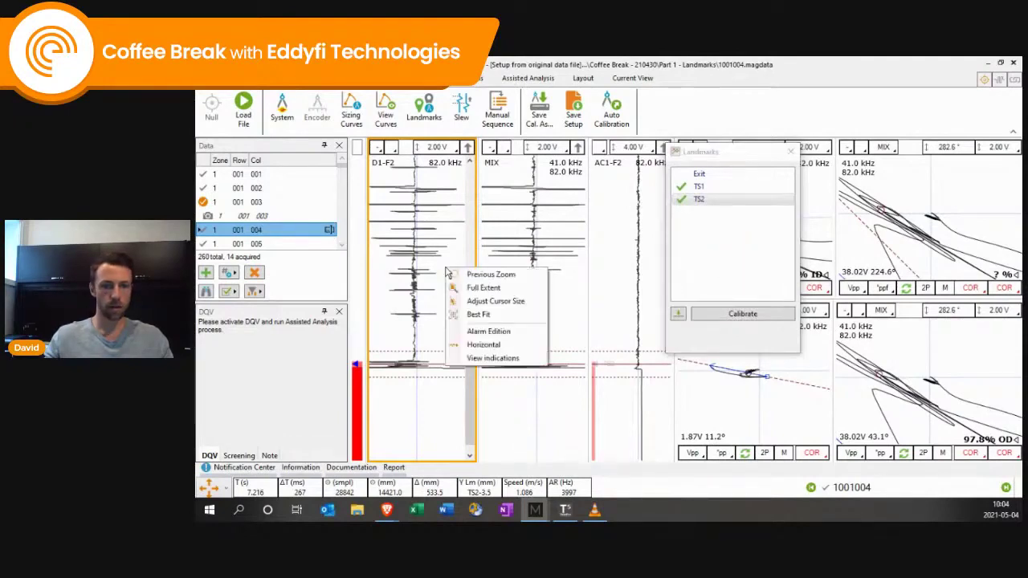
pyautogui.click(504, 288)
pyautogui.moveTo(365, 209); pyautogui.dragTo(385, 211)
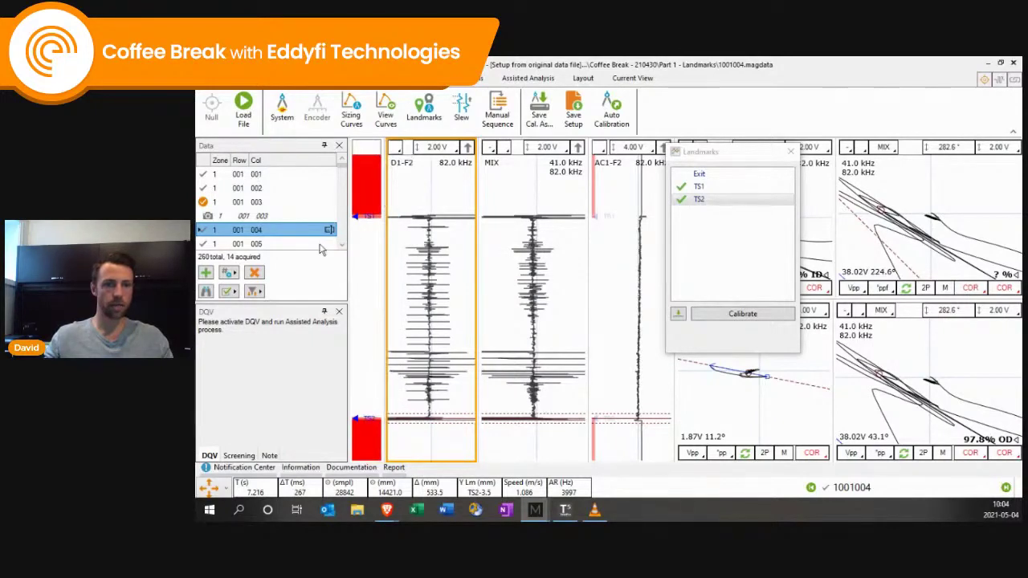
pyautogui.scroll(-1, 281, 233)
# Step: Load tubes 001-005 and 001-009 from the Data list, then switch to TubePro
pyautogui.click(267, 203)
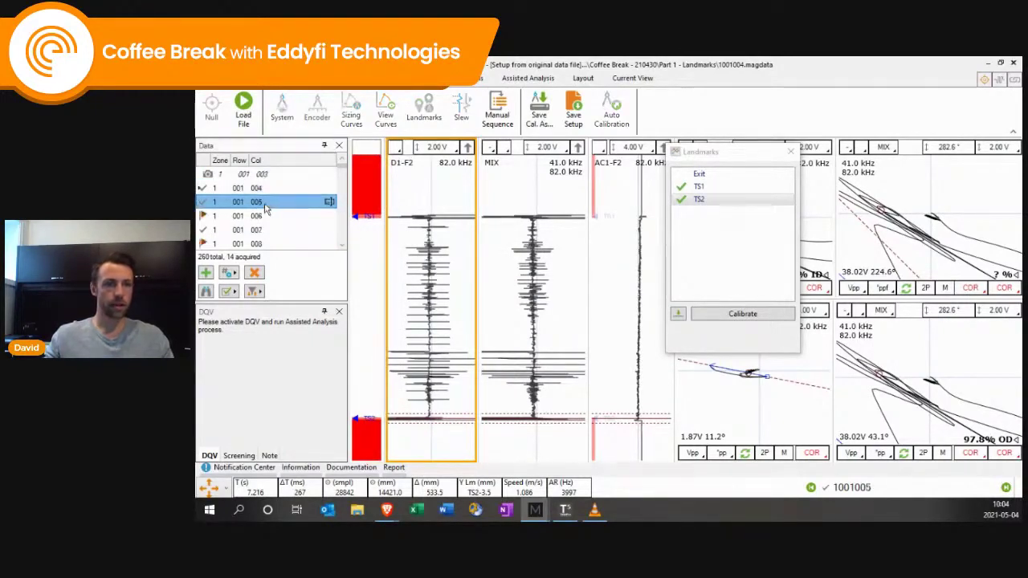
pyautogui.doubleClick(267, 204)
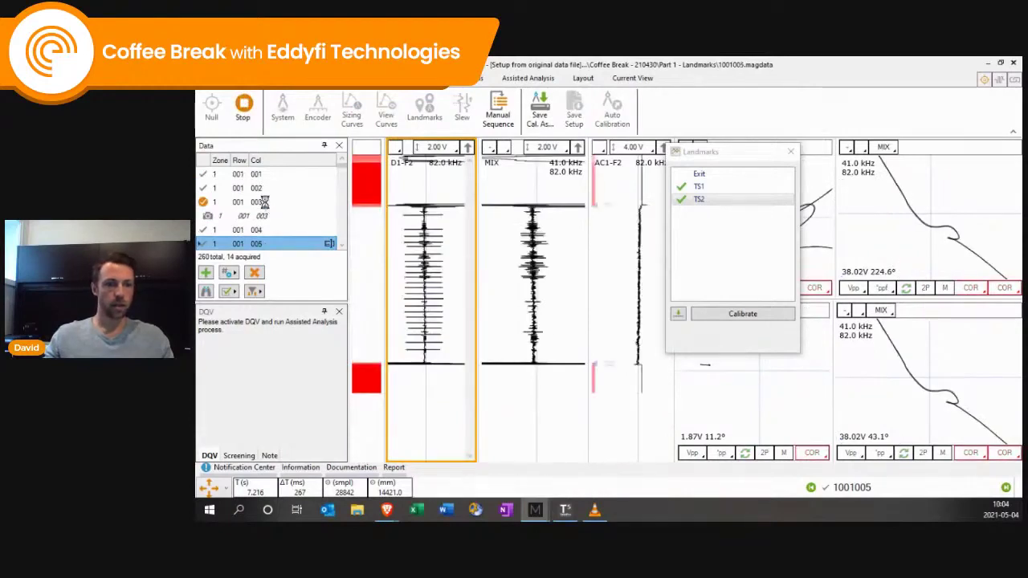
pyautogui.scroll(-1, 289, 229)
pyautogui.scroll(-1, 287, 229)
pyautogui.doubleClick(293, 228)
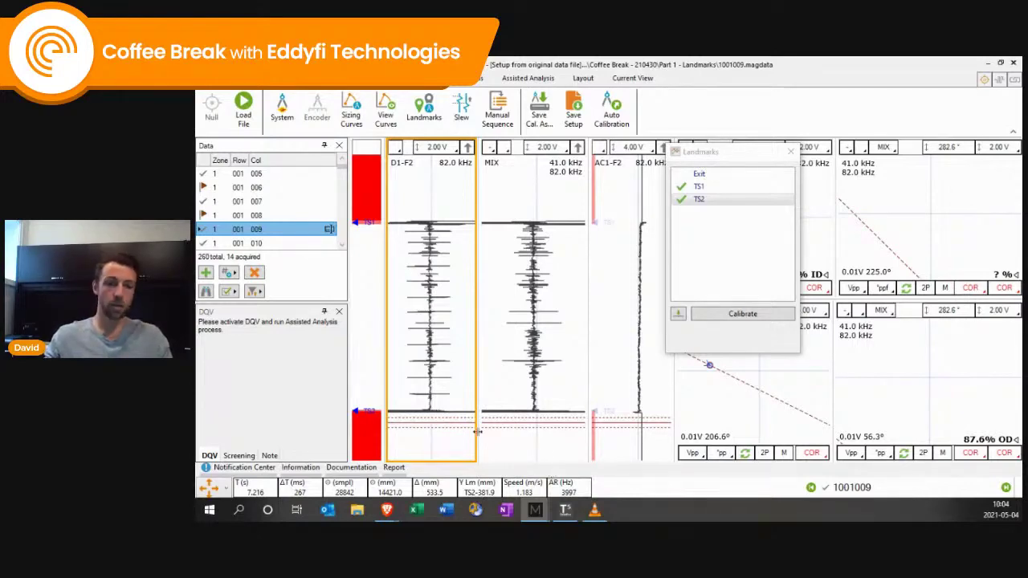
pyautogui.click(566, 514)
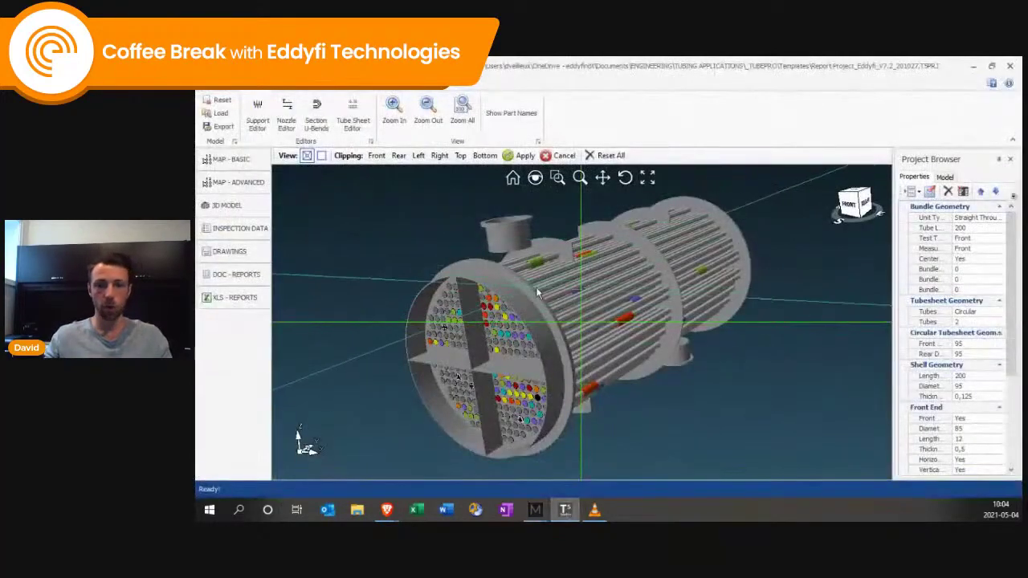
# Step: Orbit the straight-through heat exchanger to a side view, then Alt+Tab back to Magnifi
pyautogui.moveTo(671, 263); pyautogui.dragTo(554, 212)
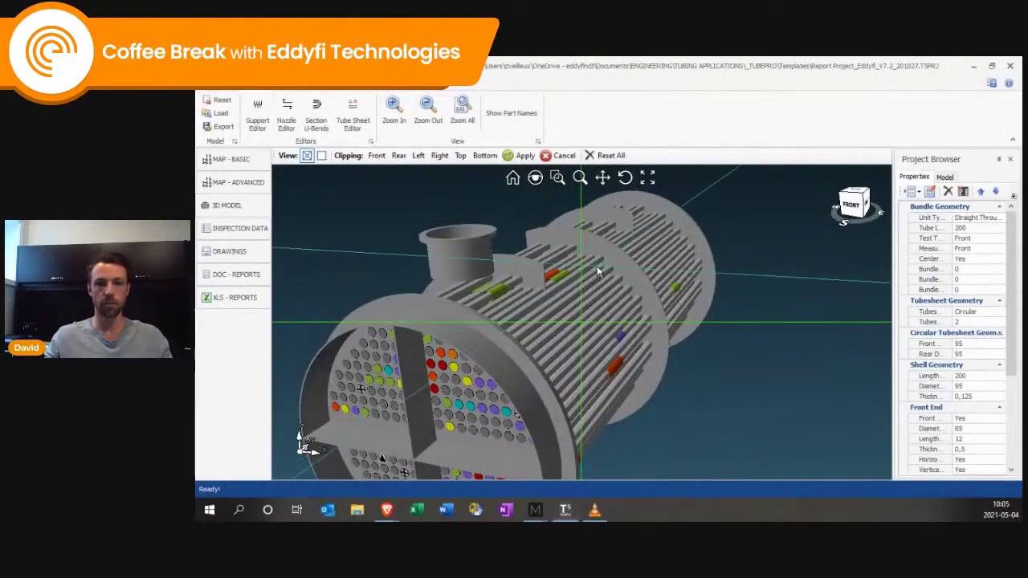
pyautogui.hotkey('alt', 'Tab')
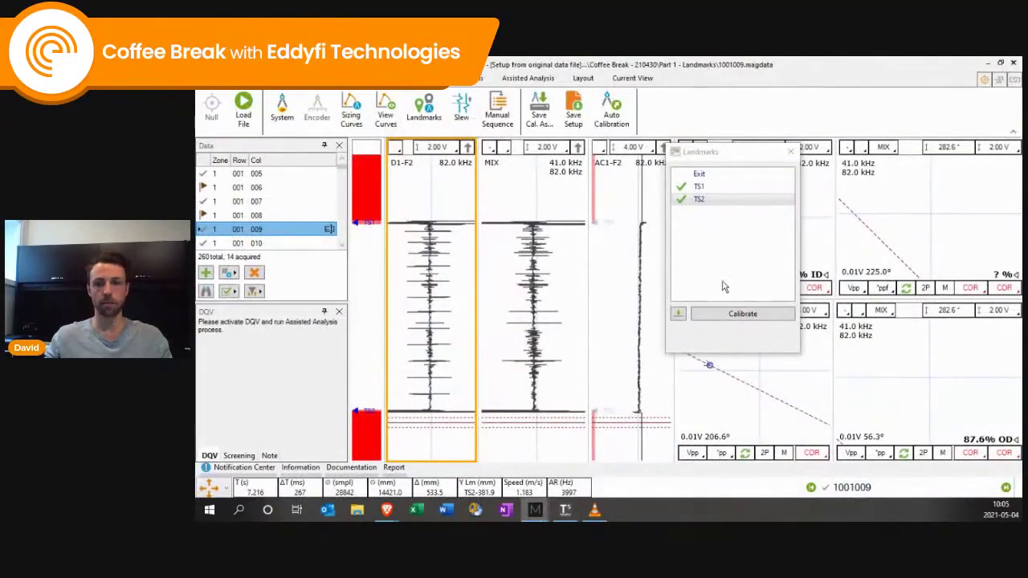
# Step: Close the Landmarks list and show the New/Locks/Comp/Probe setup ribbon
pyautogui.click(791, 153)
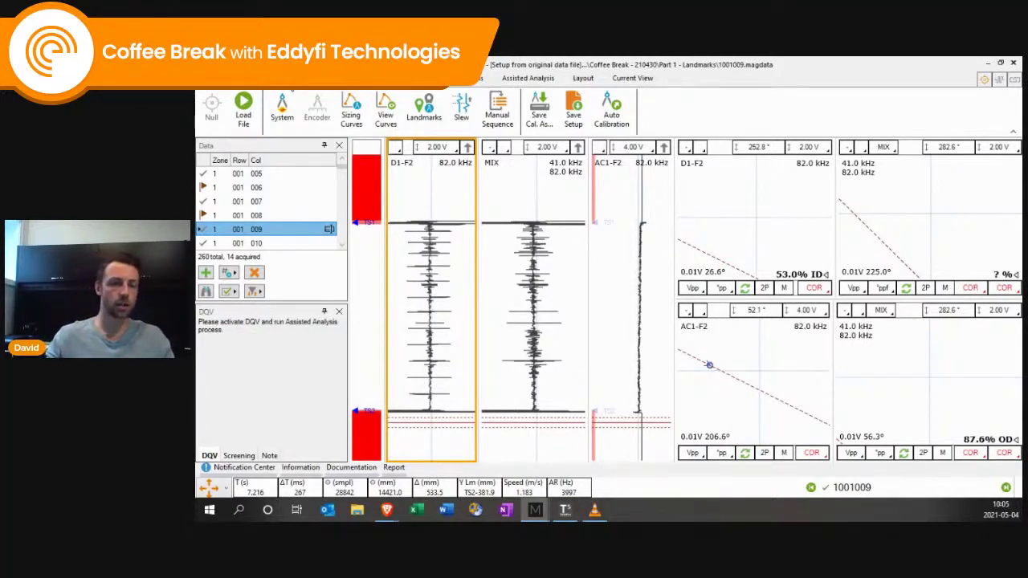
pyautogui.click(438, 78)
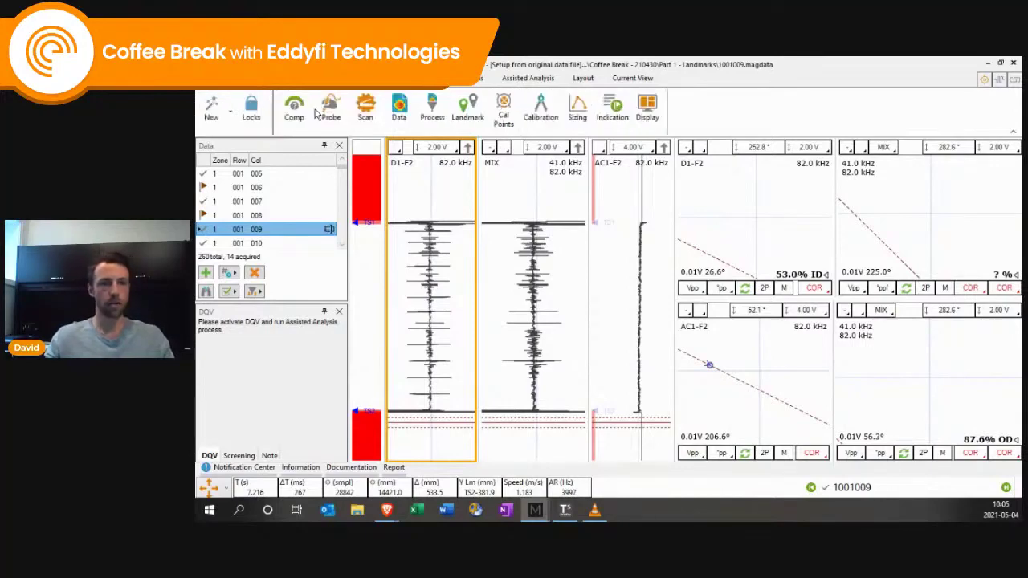
# Step: Set the Exit landmark's Enable option to Acq. in the Detect Landmark wizard
pyautogui.click(468, 109)
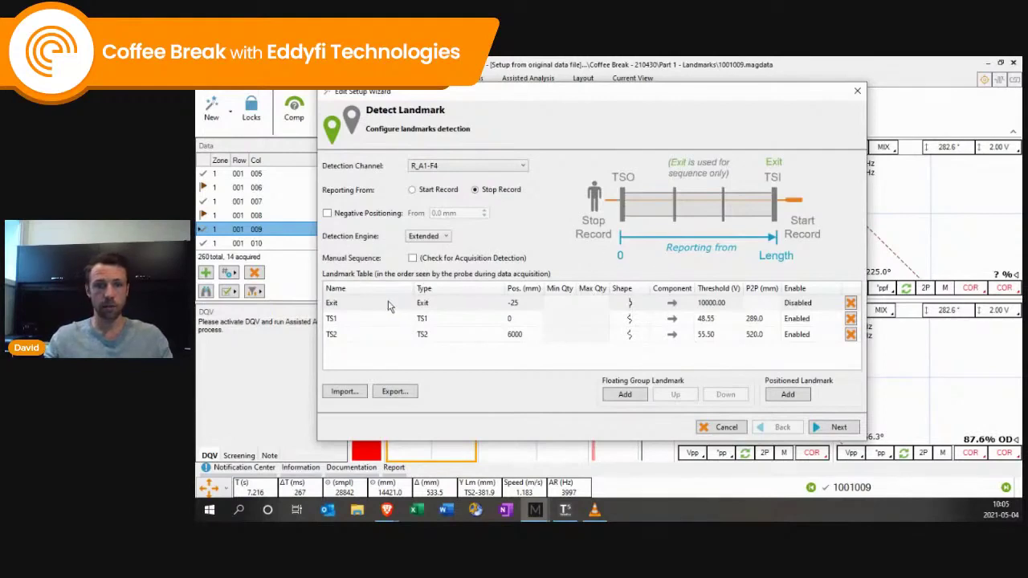
pyautogui.click(815, 306)
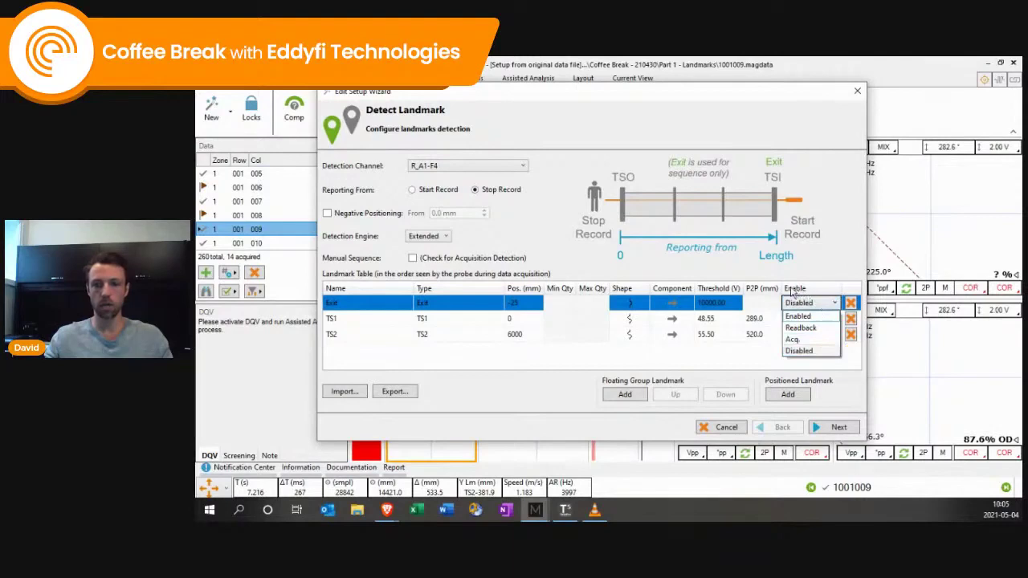
pyautogui.click(802, 341)
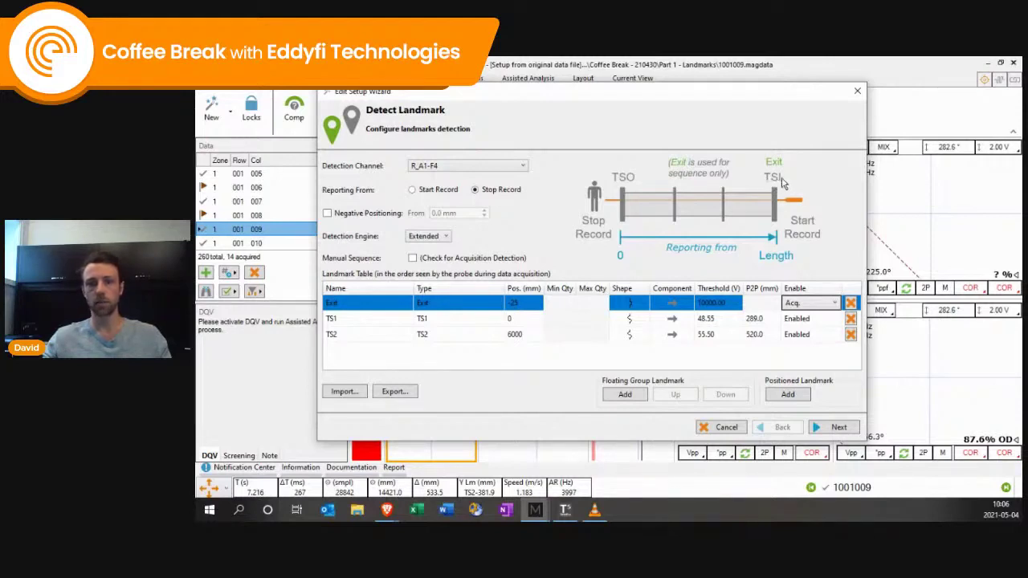
# Step: Rename TS2 to TSI and TS1 to TSO in name and type, then generate the setup
pyautogui.doubleClick(373, 335)
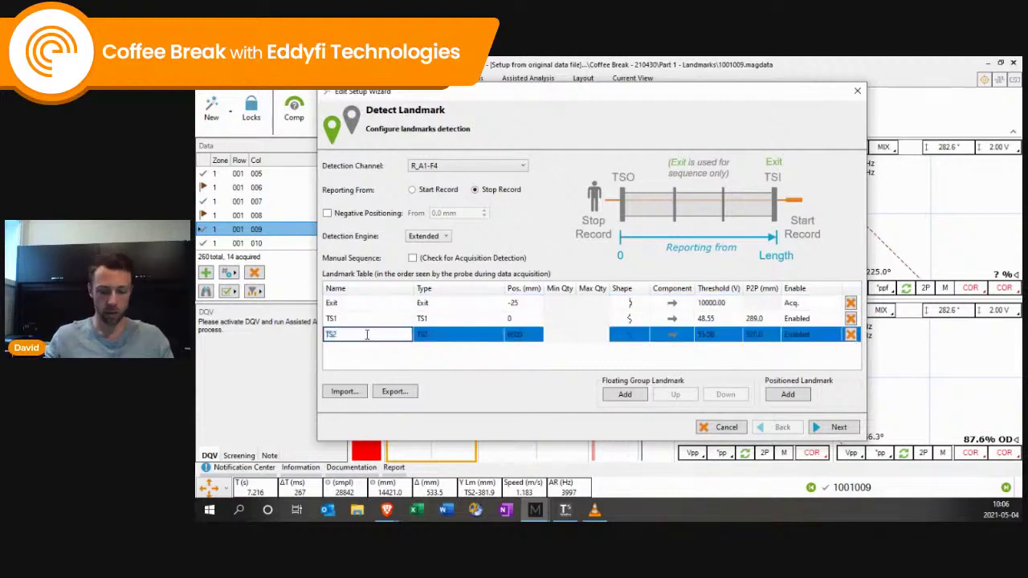
pyautogui.press('Tab')
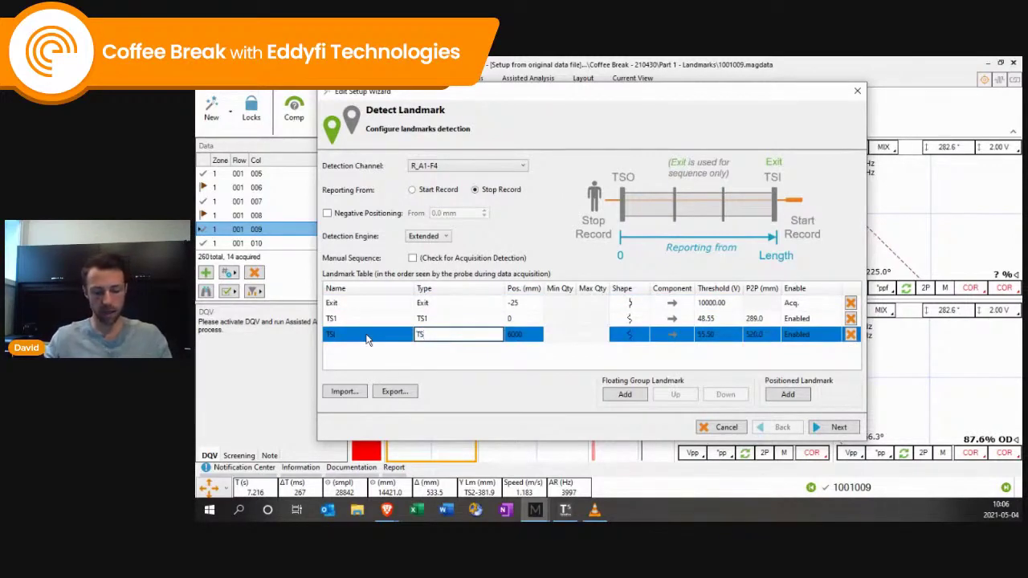
pyautogui.doubleClick(369, 318)
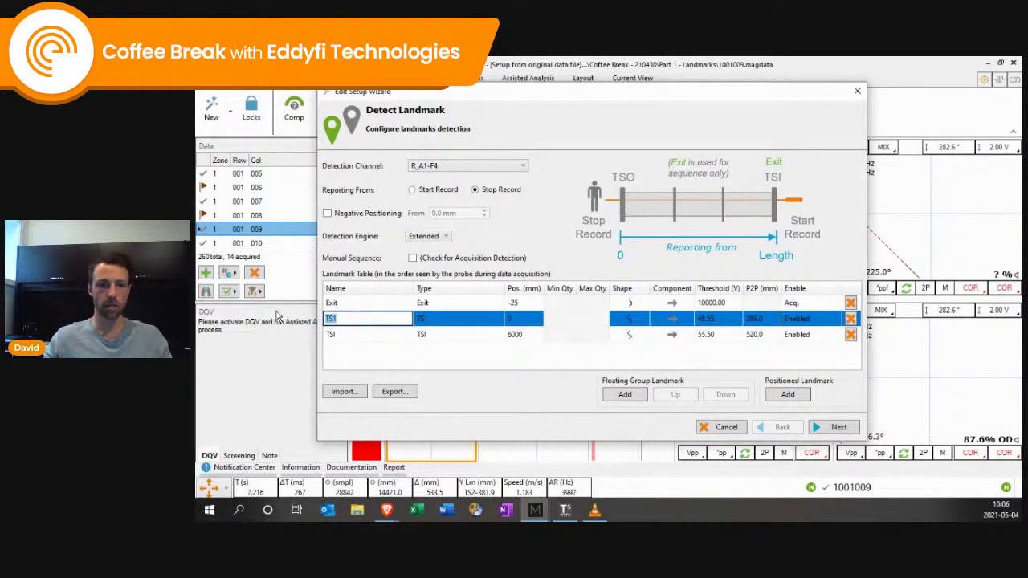
pyautogui.click(348, 319)
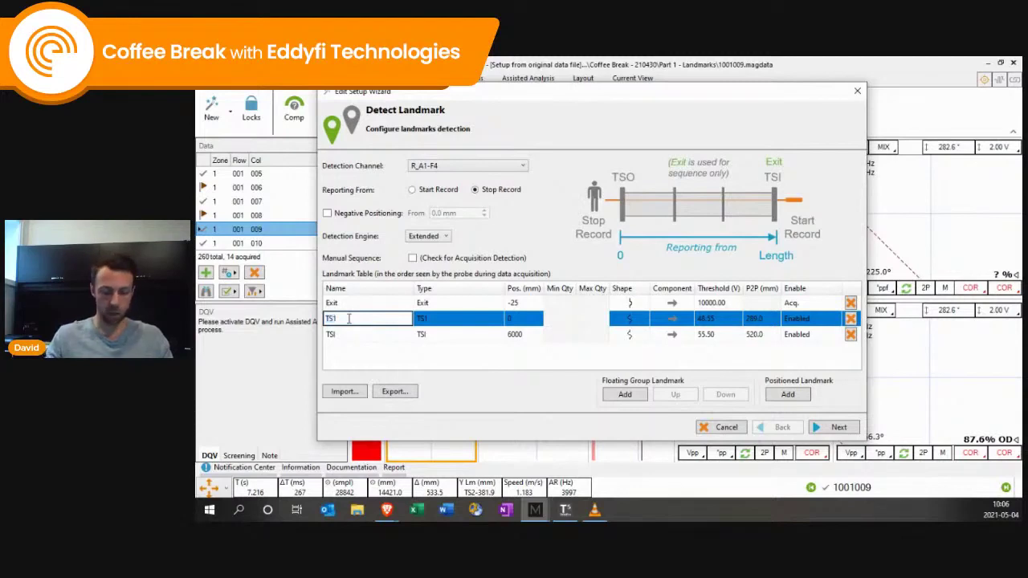
pyautogui.write('O')
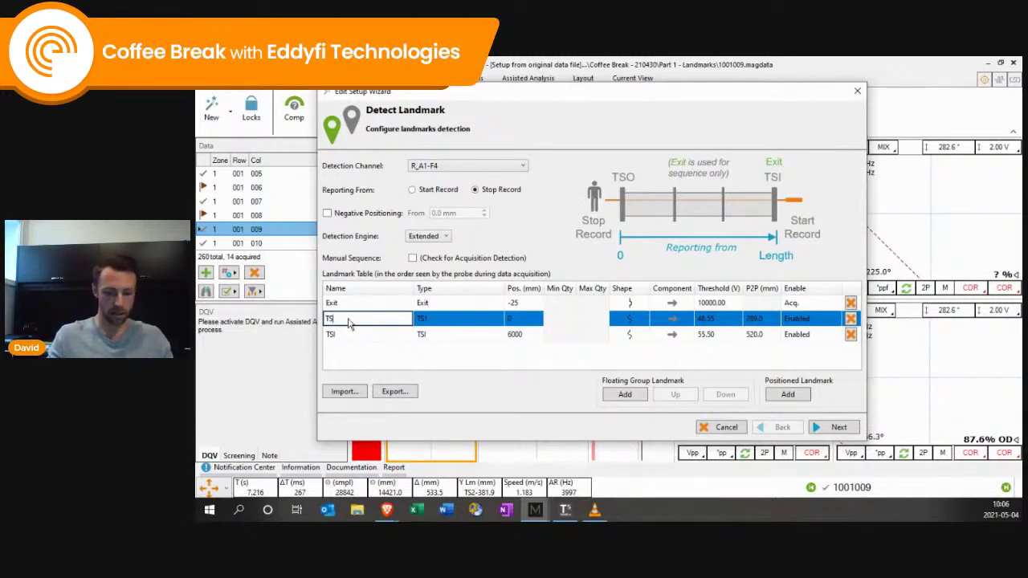
pyautogui.click(456, 320)
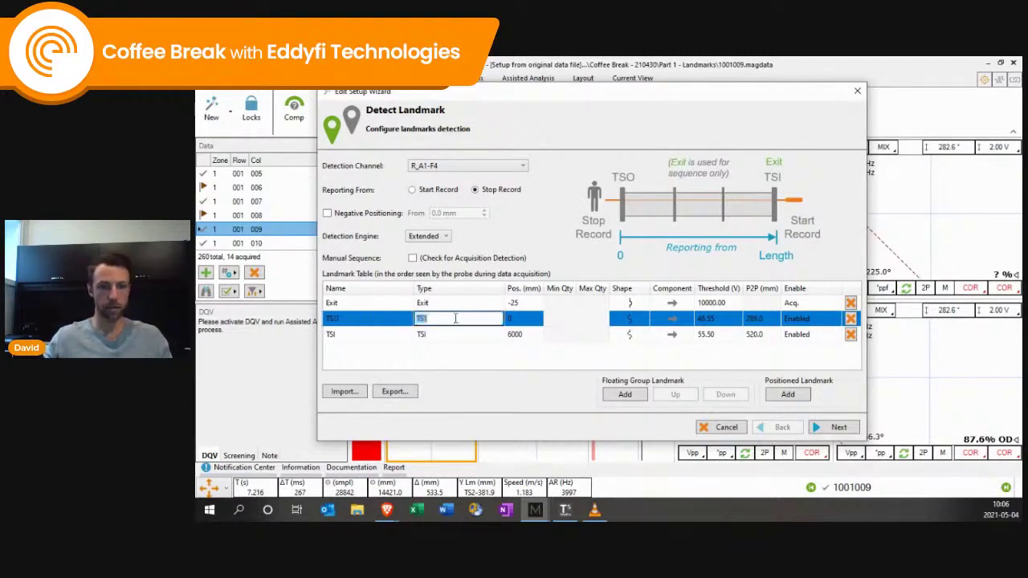
pyautogui.write('O')
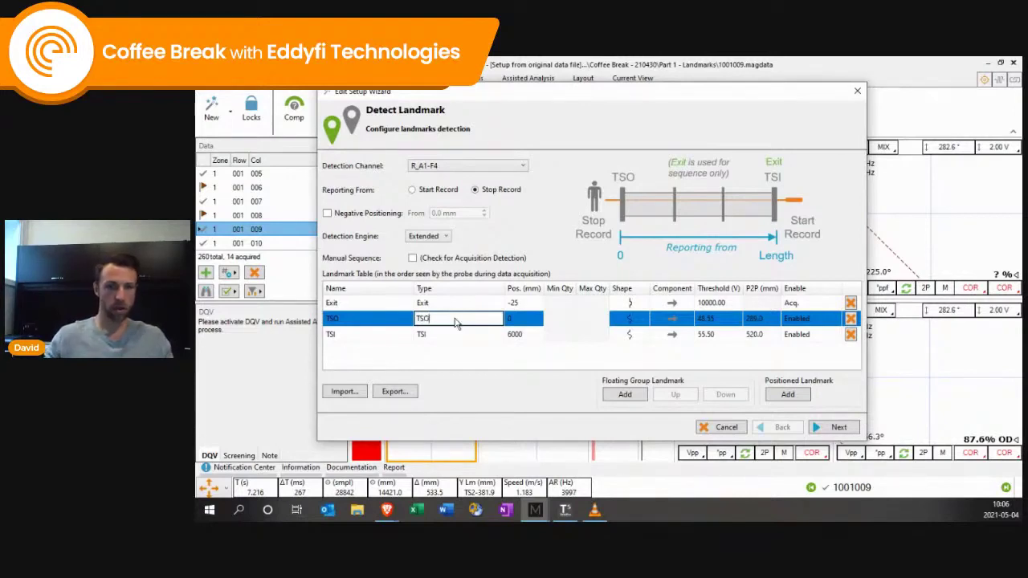
pyautogui.click(822, 427)
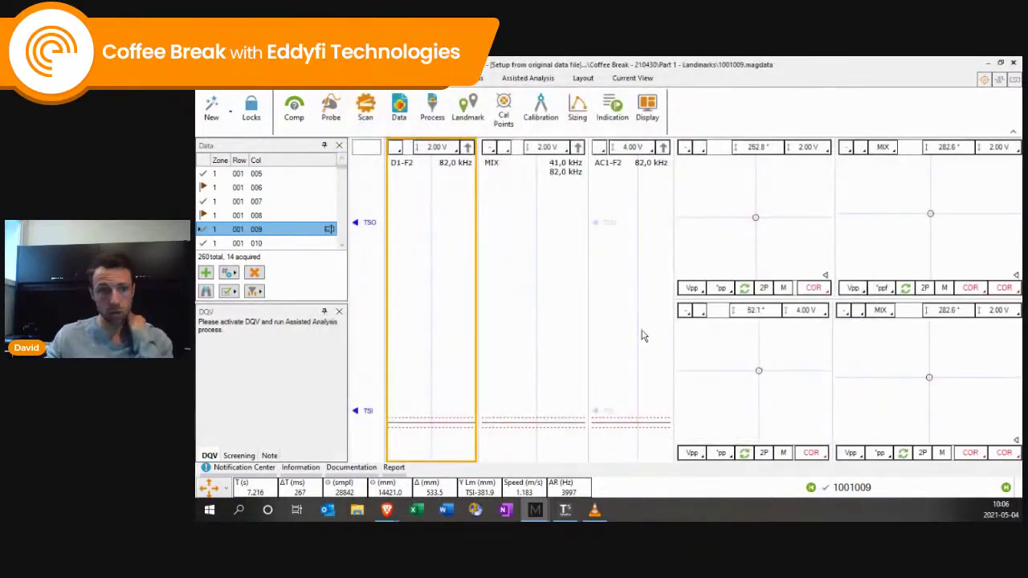
# Step: Reload tube 001-009 under the new TSO/TSI setup and return to the acquisition ribbon
pyautogui.click(280, 236)
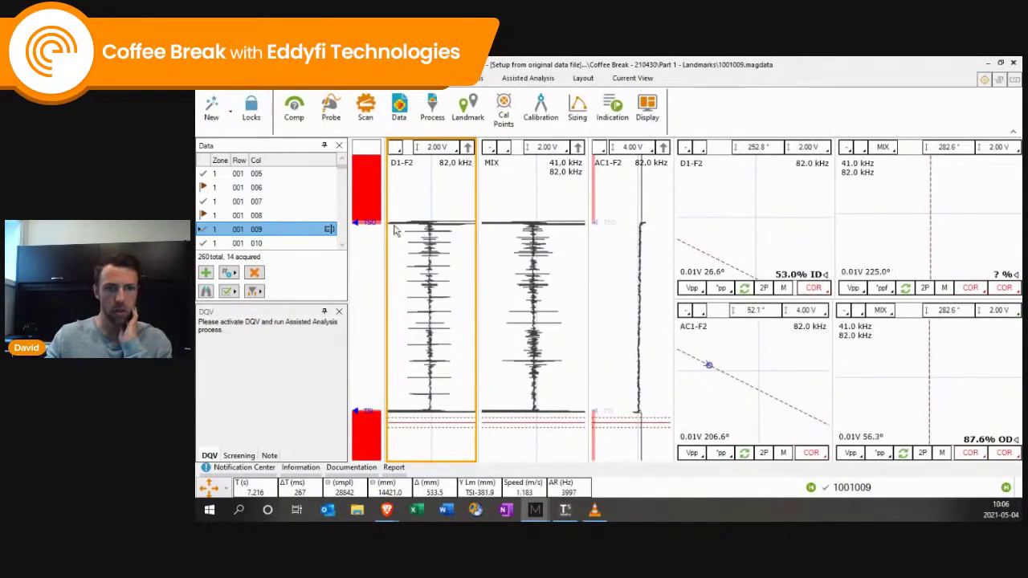
pyautogui.click(394, 227)
pyautogui.click(469, 117)
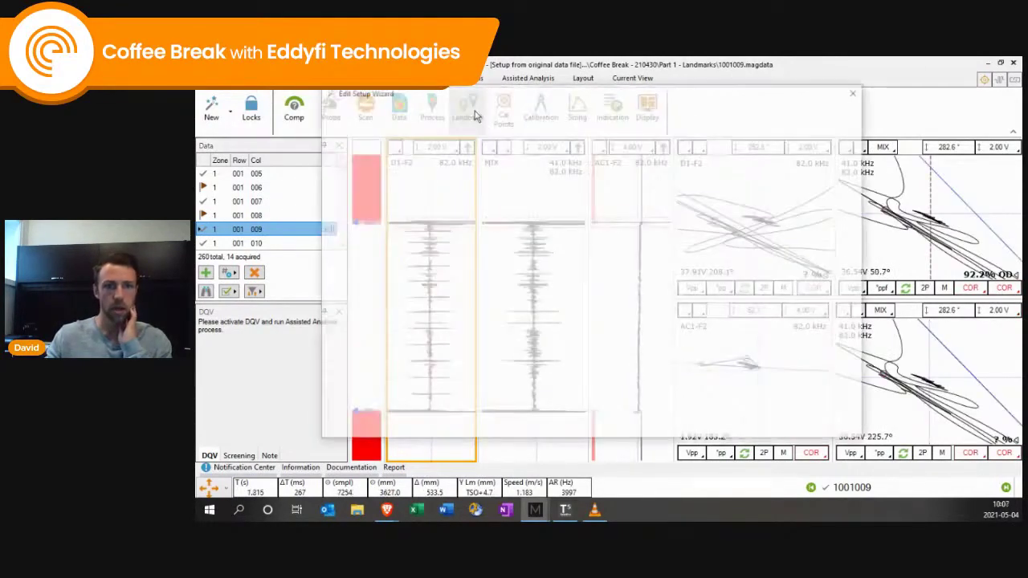
pyautogui.click(856, 93)
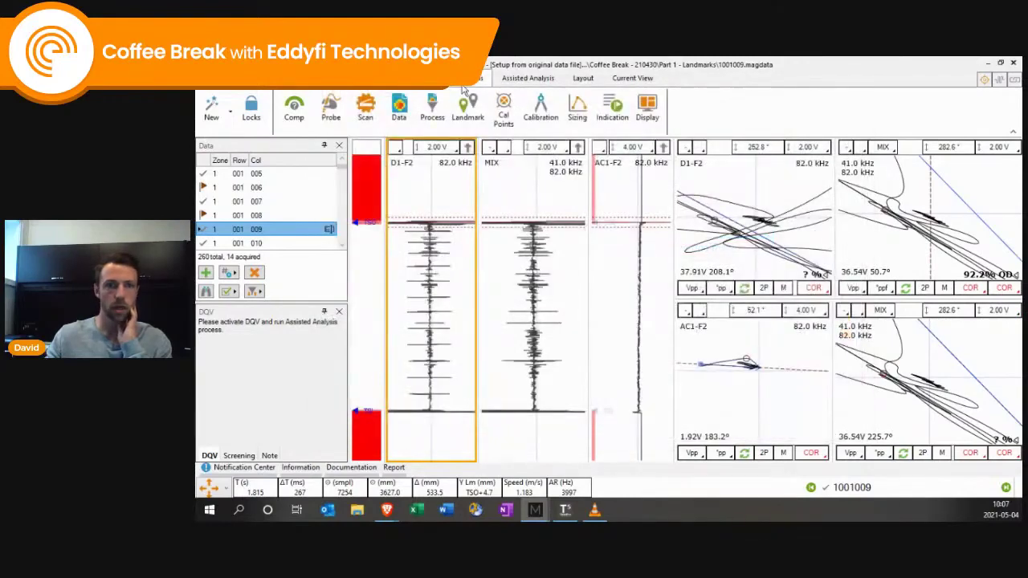
pyautogui.click(476, 78)
# Step: Record the TSI landmark at the current strip position on tube 001-009
pyautogui.click(497, 117)
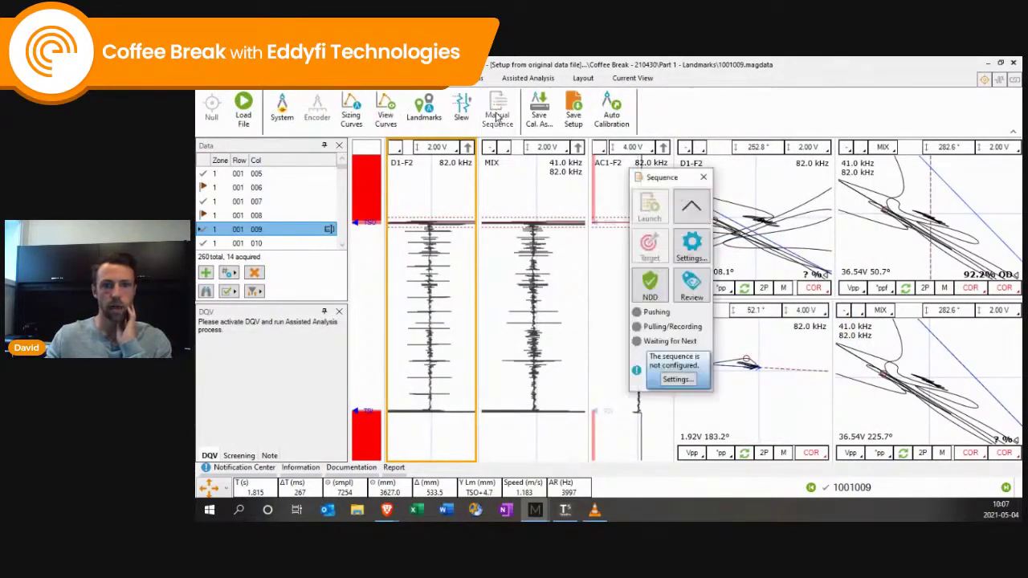
pyautogui.click(701, 177)
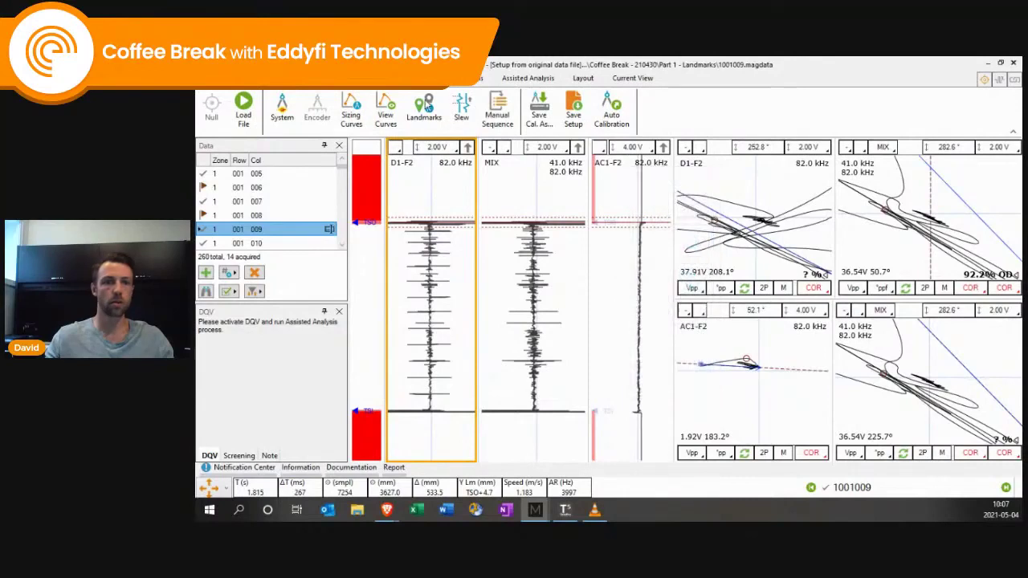
pyautogui.click(423, 107)
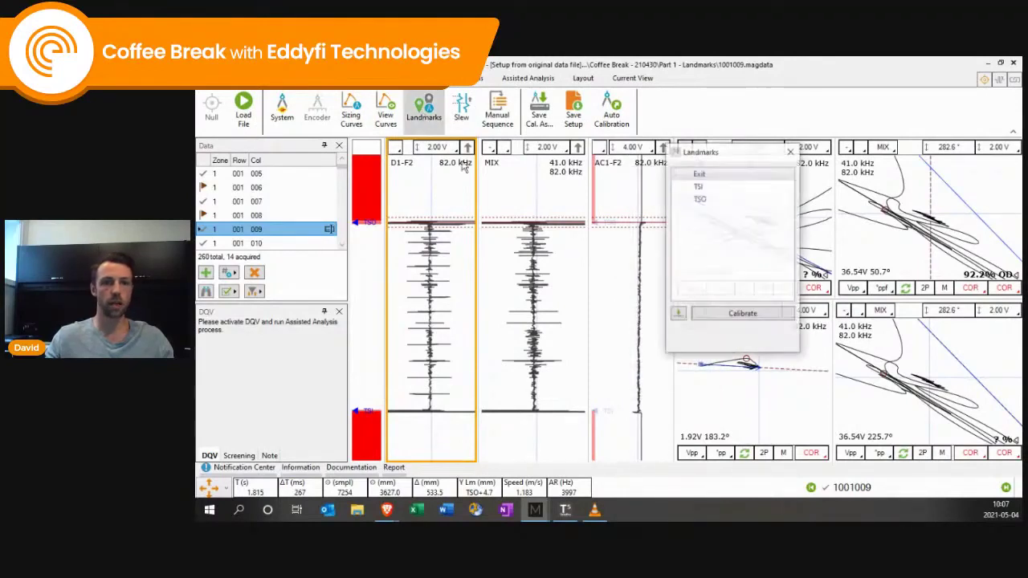
pyautogui.click(727, 187)
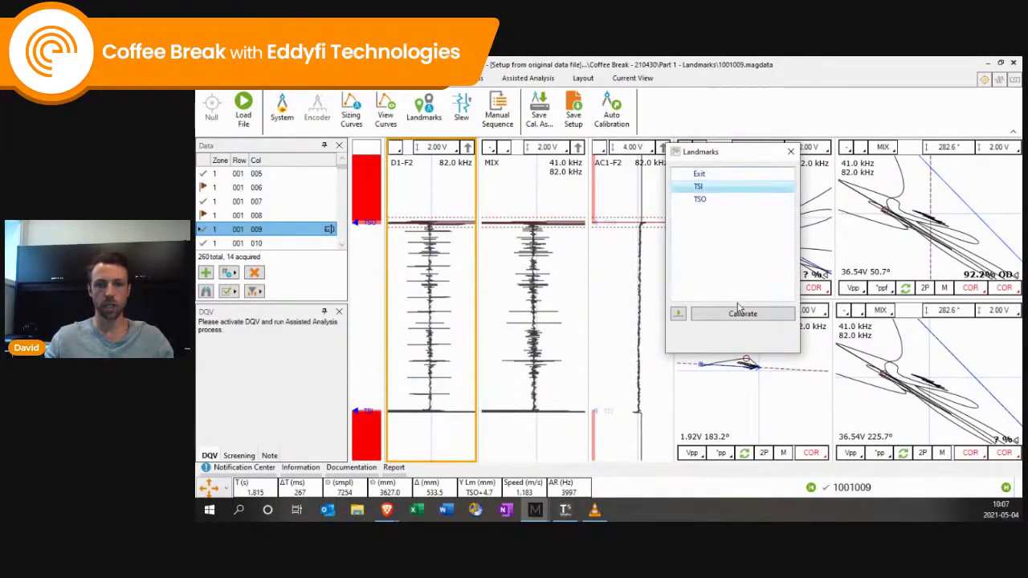
pyautogui.click(680, 315)
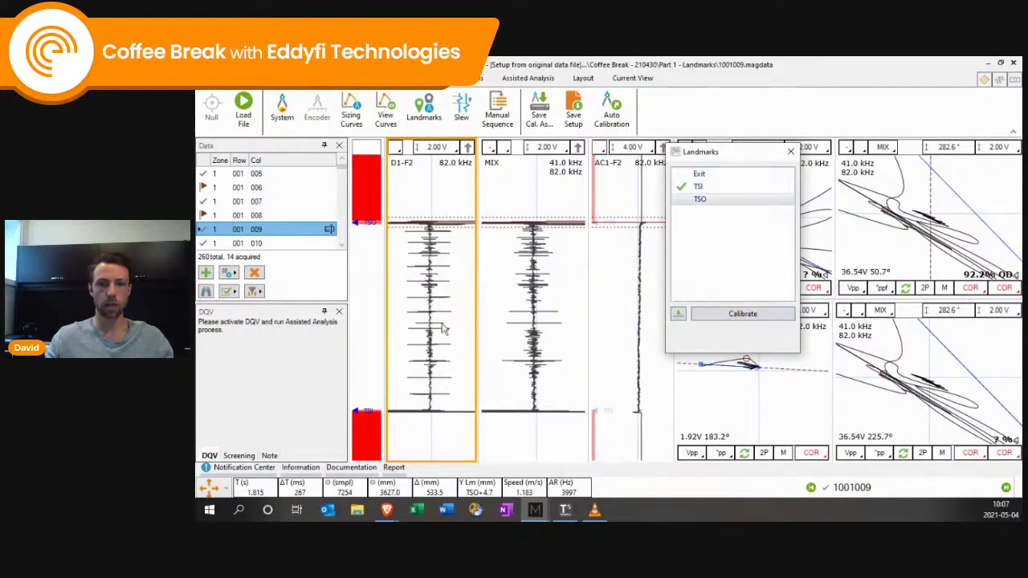
# Step: Record TSO at the lower landmark signal, calibrate, and select tube 001-007
pyautogui.click(415, 420)
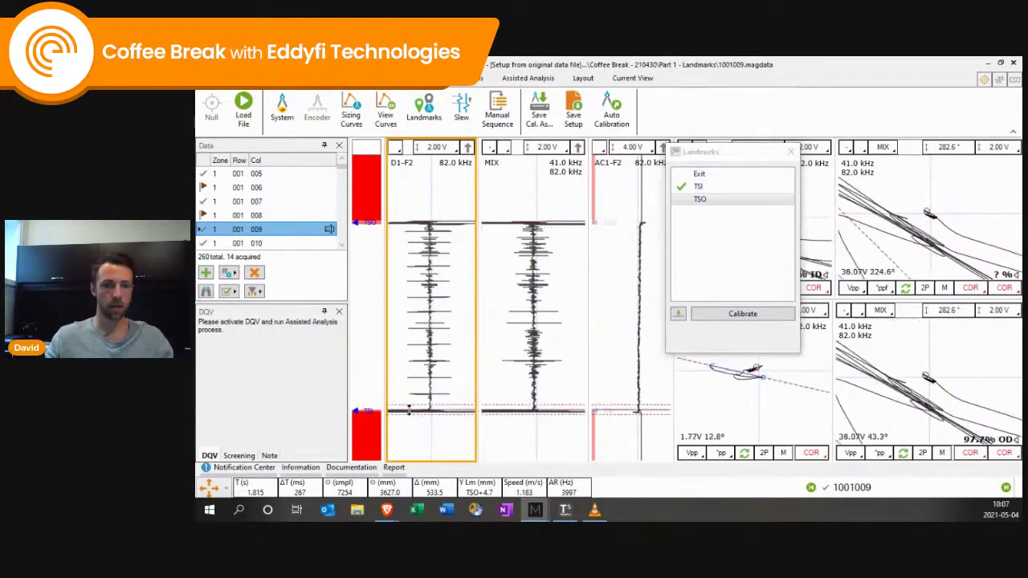
pyautogui.click(679, 316)
pyautogui.click(726, 315)
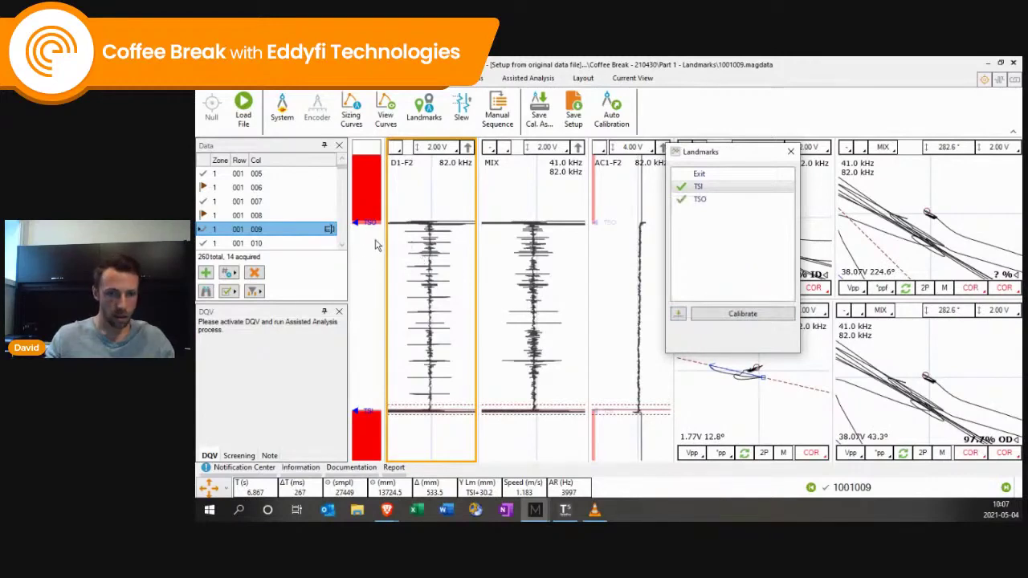
pyautogui.click(255, 203)
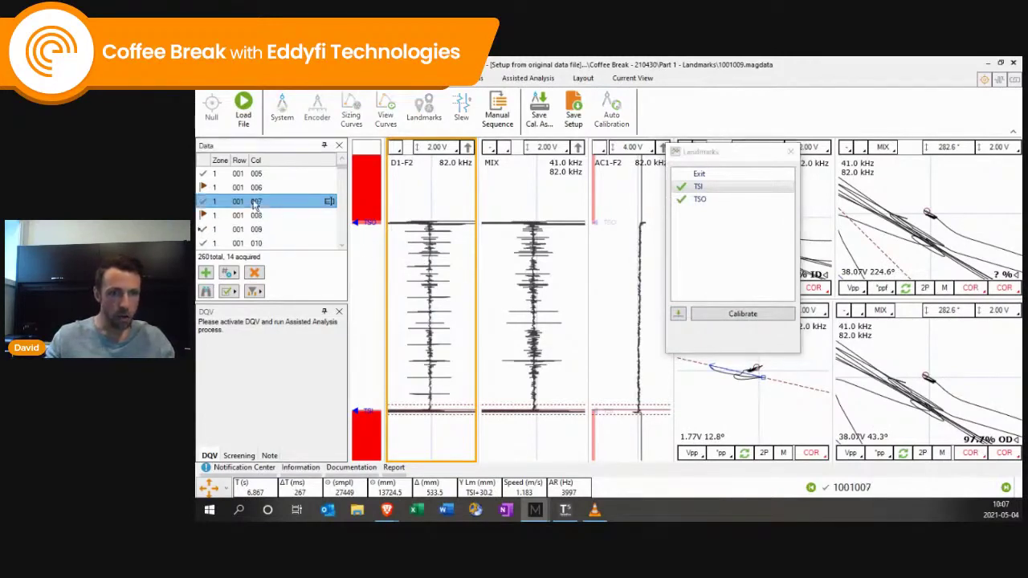
# Step: Place a TSO marker on the strip, then remove all landmarks from the strip chart
pyautogui.press('space')
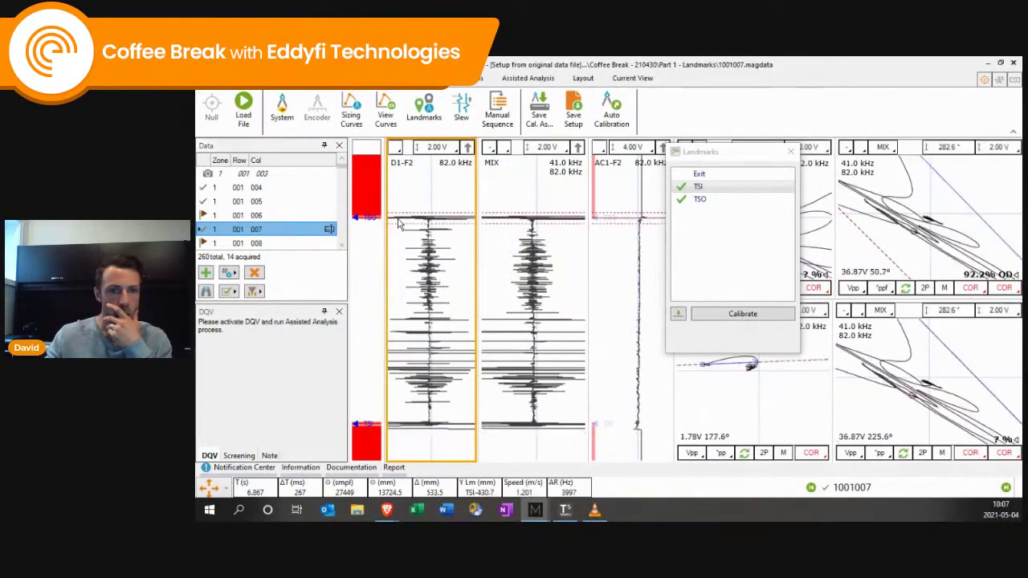
pyautogui.click(726, 187)
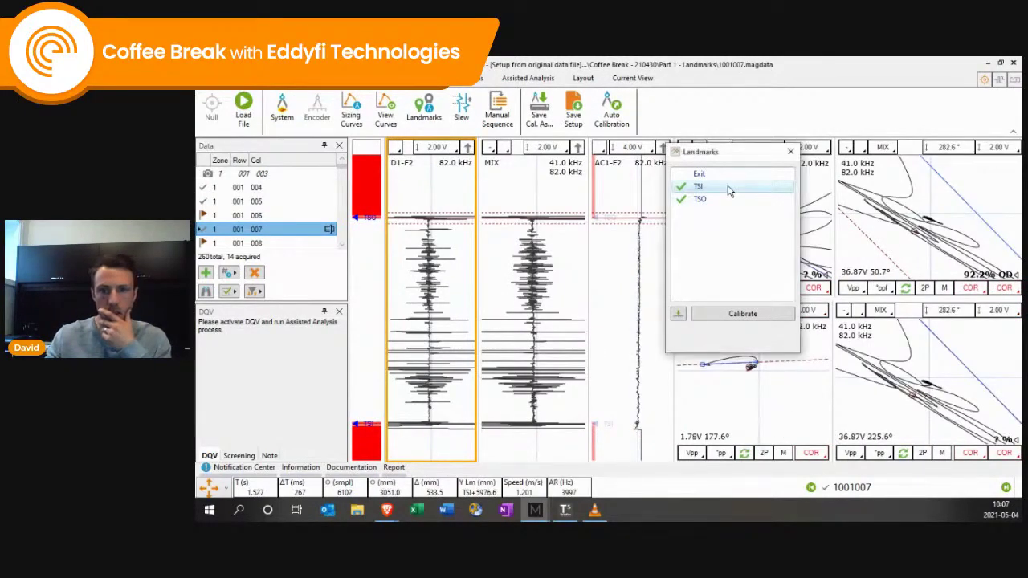
pyautogui.click(678, 317)
pyautogui.click(373, 221)
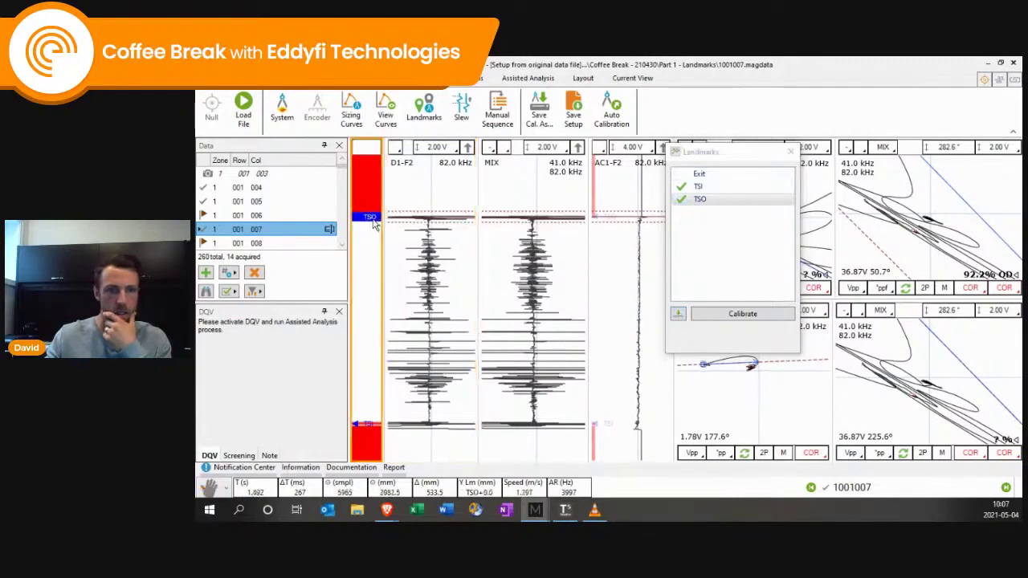
pyautogui.click(371, 227)
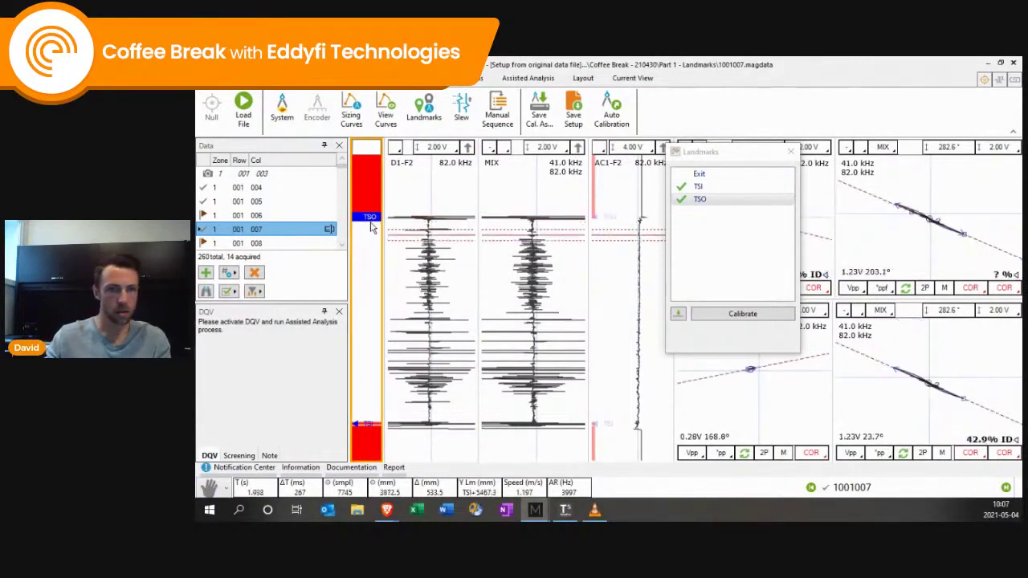
pyautogui.rightClick(370, 227)
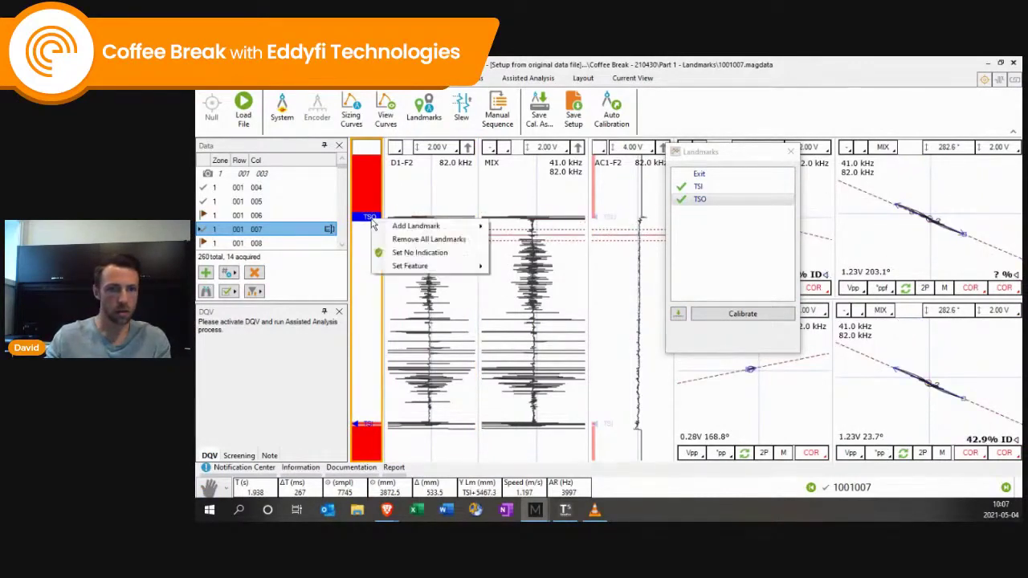
pyautogui.click(429, 240)
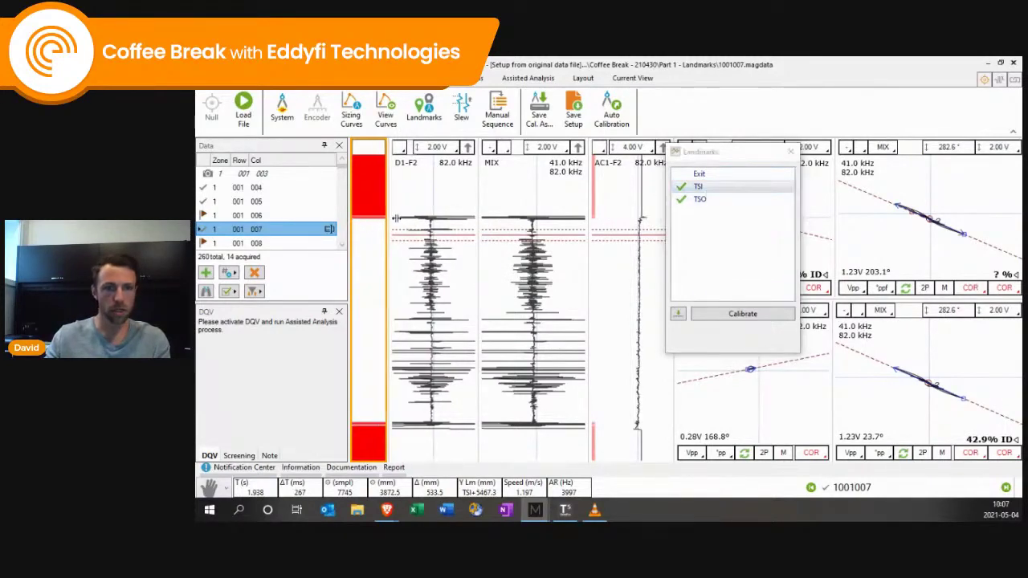
# Step: Record the landmark at the tube sheet on the D1-F2 strip and close the landmarks list
pyautogui.click(397, 218)
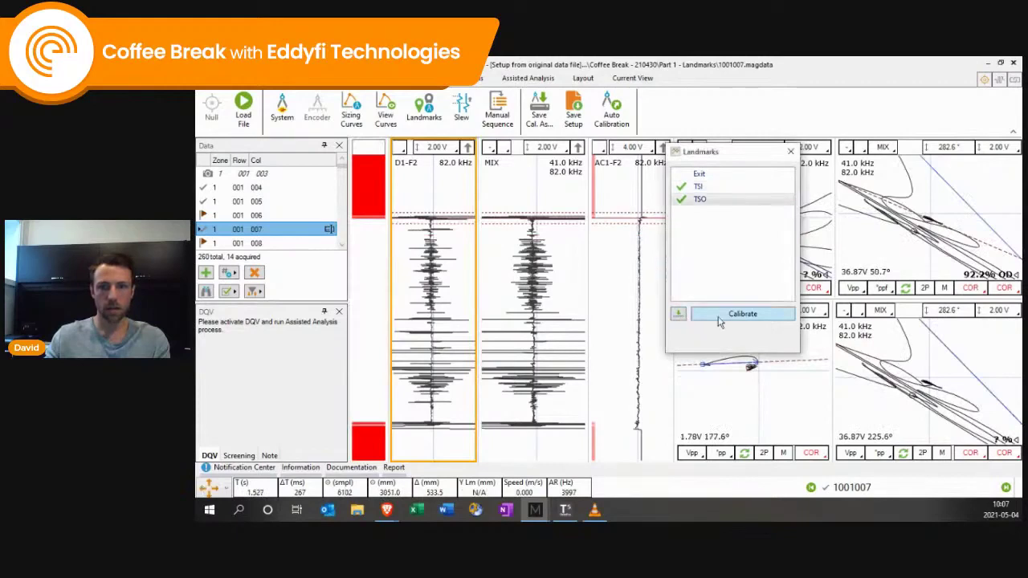
pyautogui.click(417, 421)
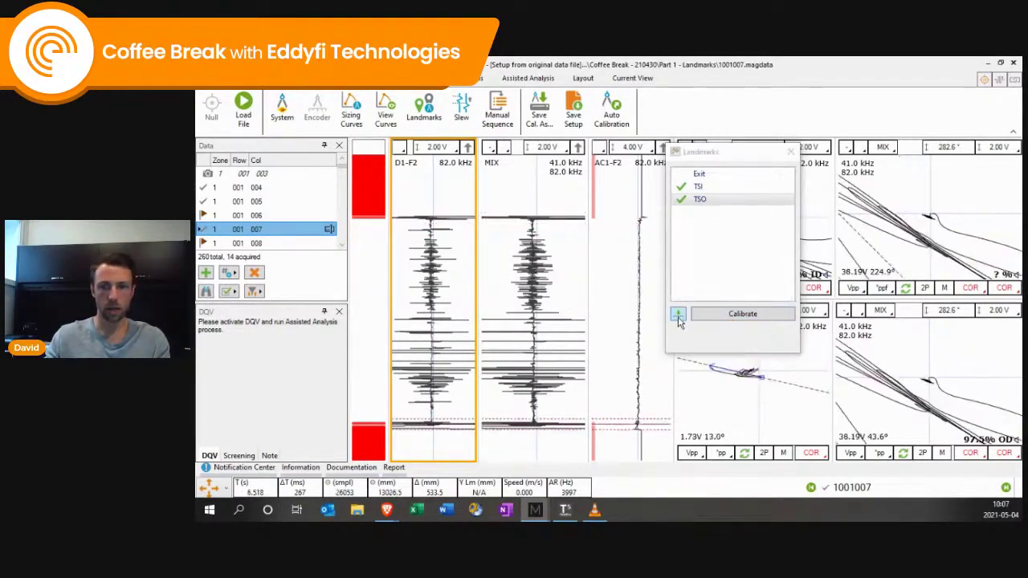
pyautogui.click(721, 319)
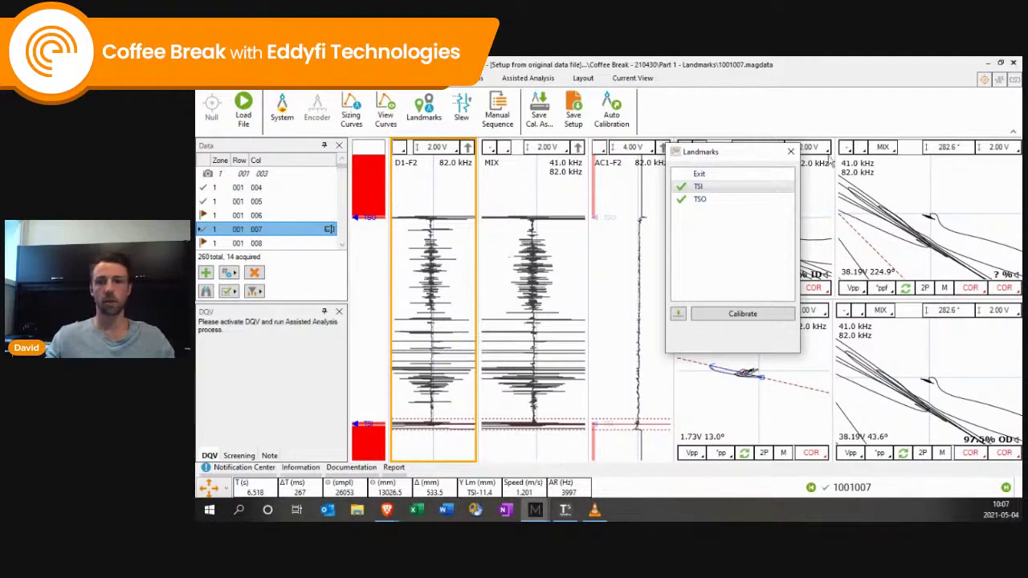
pyautogui.click(791, 151)
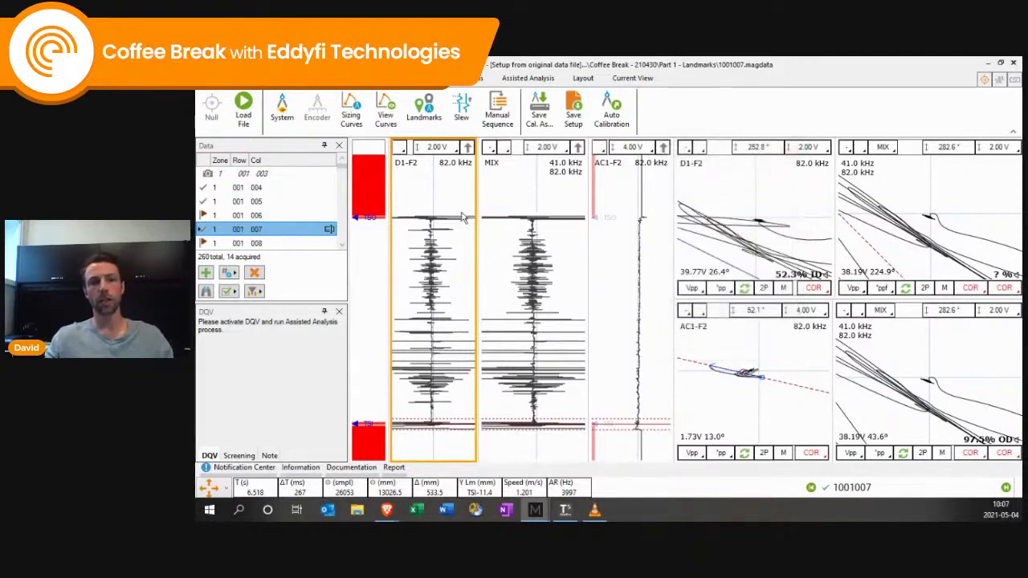
# Step: Load row 001 005 and open the Manual Sequence panel beside the strip charts
pyautogui.click(260, 203)
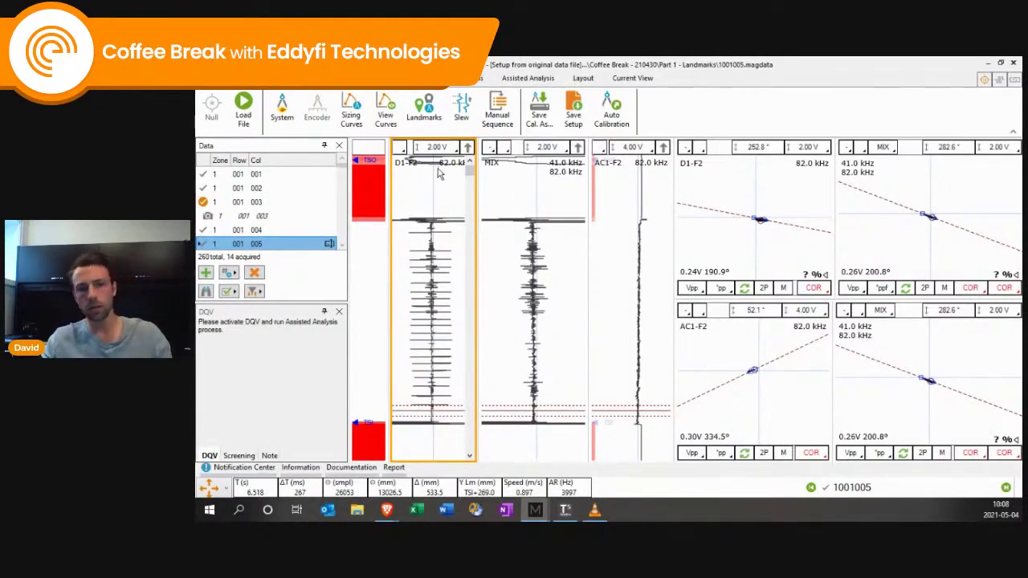
pyautogui.click(504, 111)
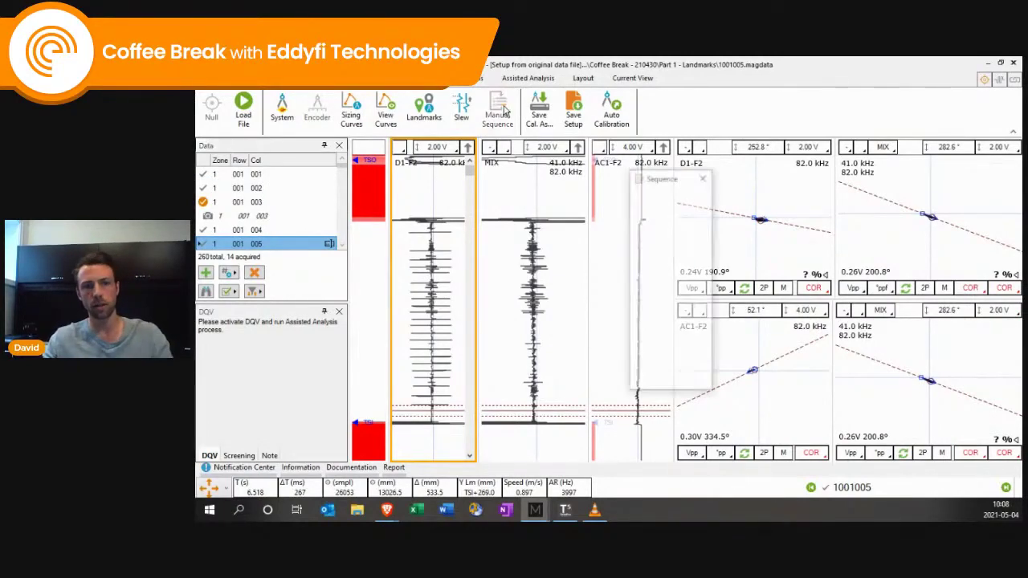
pyautogui.moveTo(669, 182); pyautogui.dragTo(587, 153)
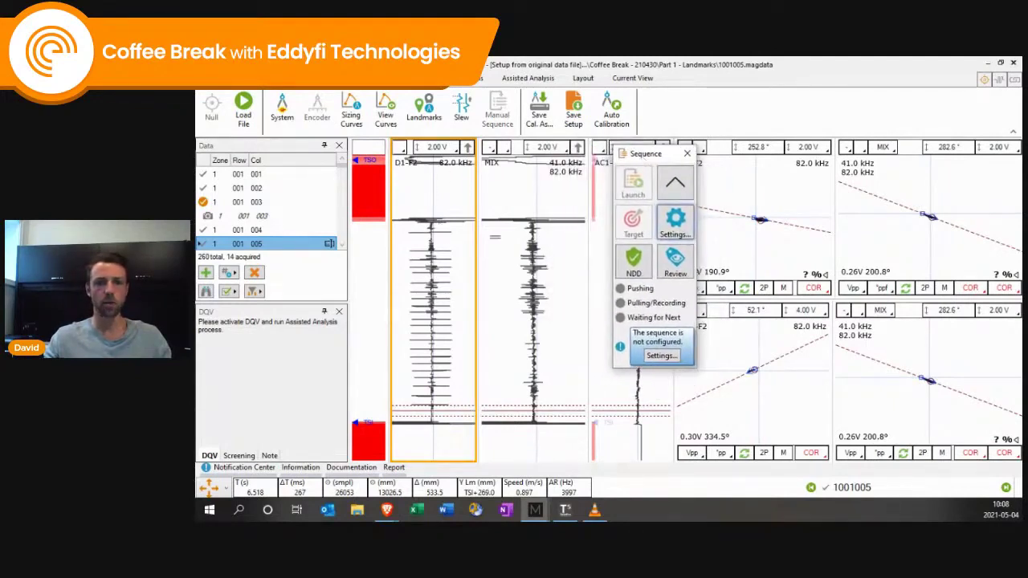
# Step: Configure a Landmark sequence starting at Exit, with 0.5 s delays, restarting on a 3.0 s timer
pyautogui.click(668, 229)
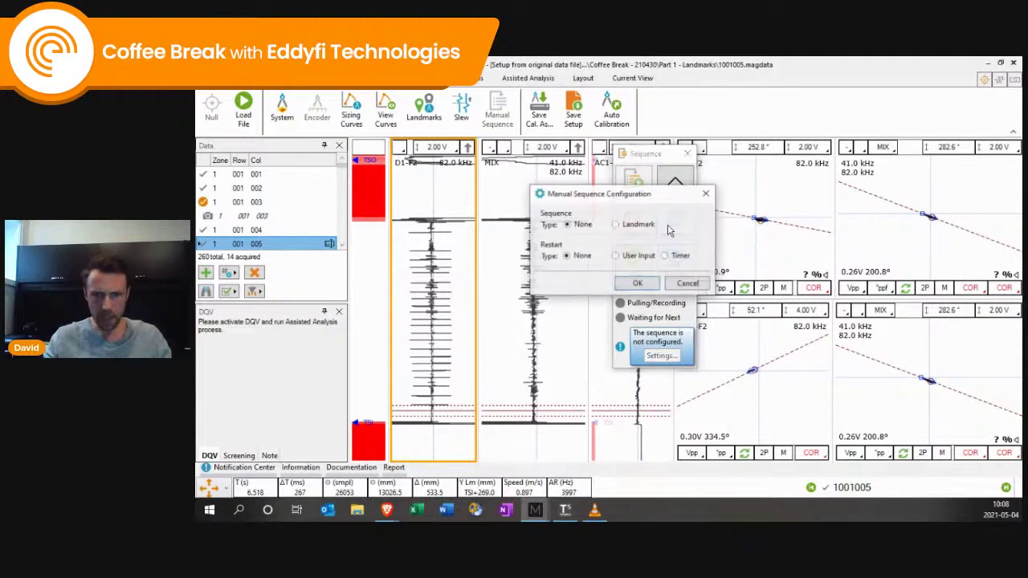
pyautogui.moveTo(651, 196); pyautogui.dragTo(536, 204)
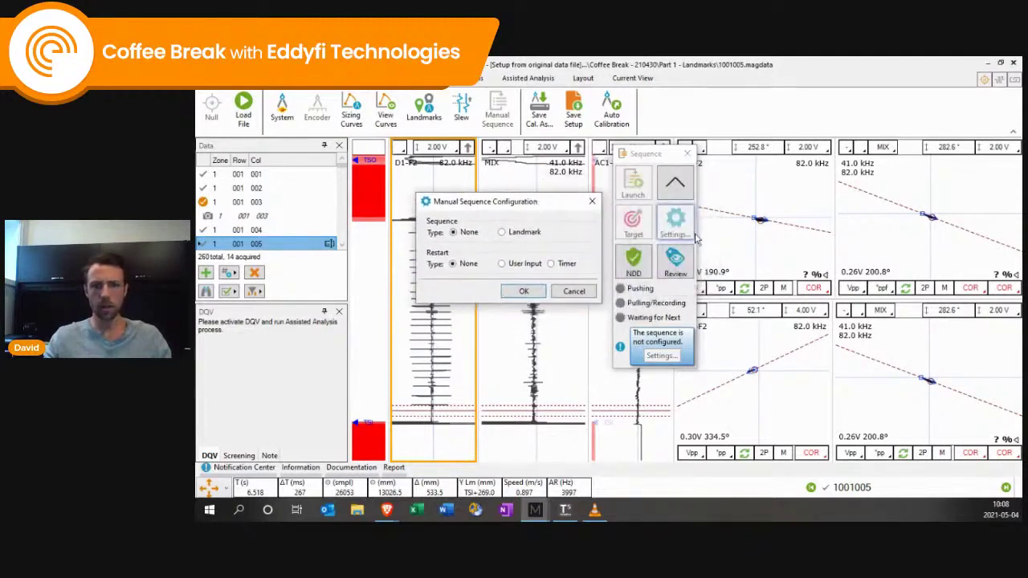
pyautogui.click(528, 234)
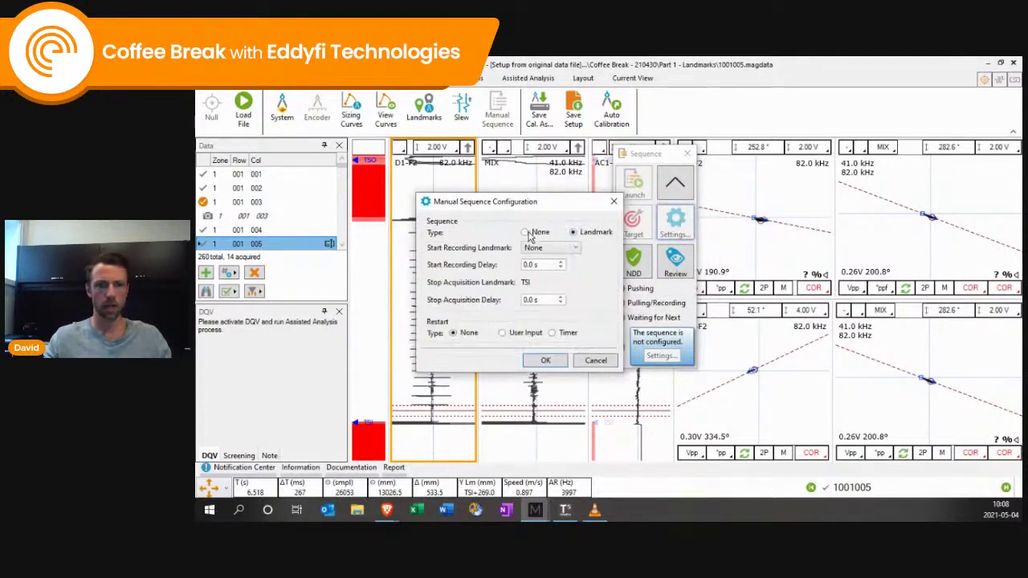
pyautogui.click(562, 249)
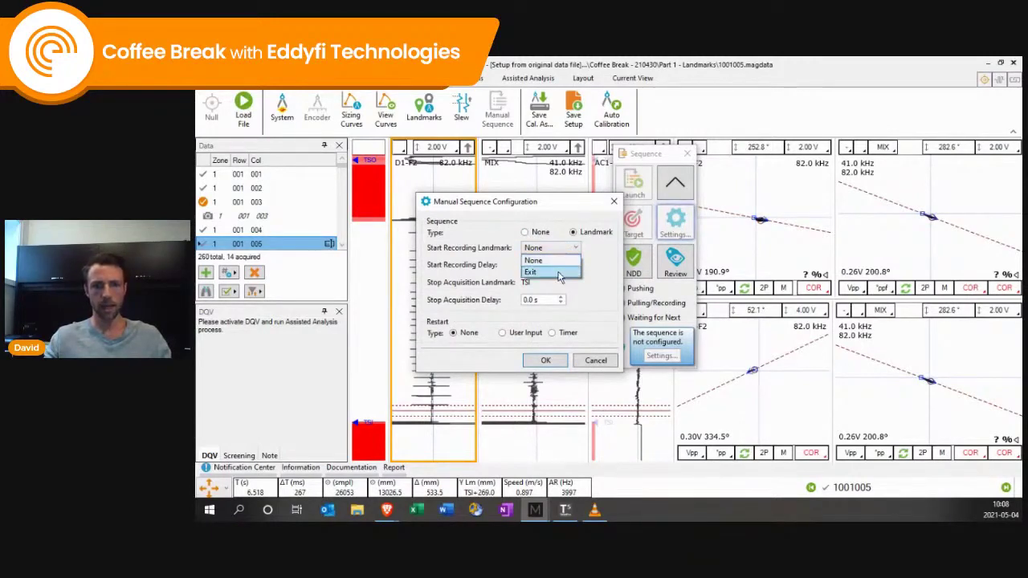
pyautogui.click(560, 272)
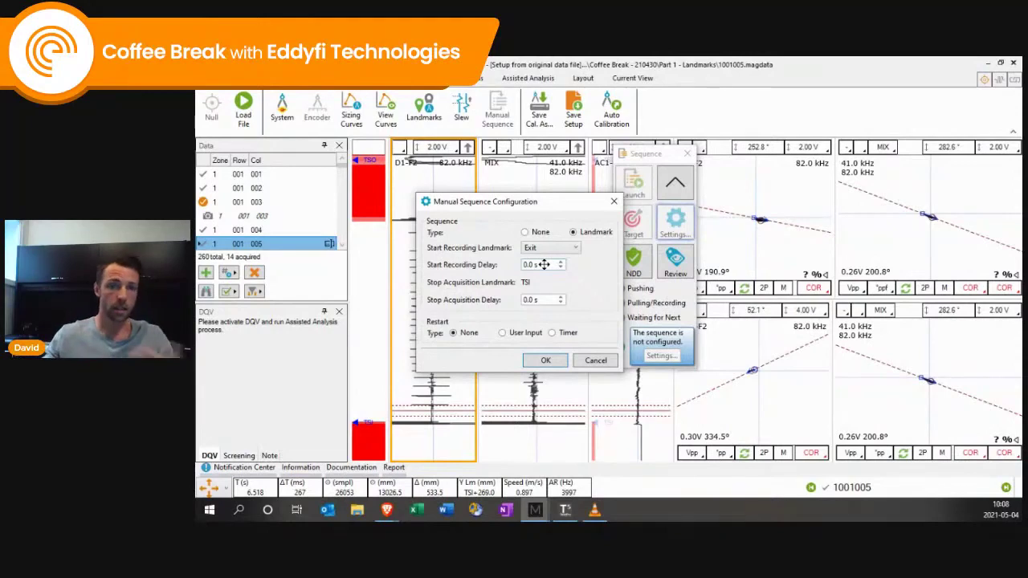
pyautogui.write('0.5')
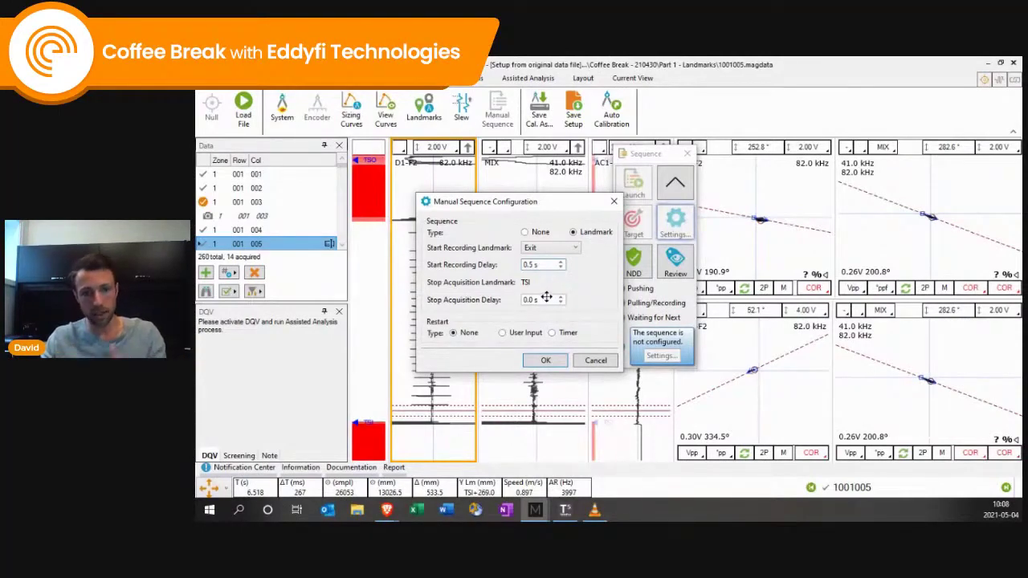
pyautogui.click(546, 300)
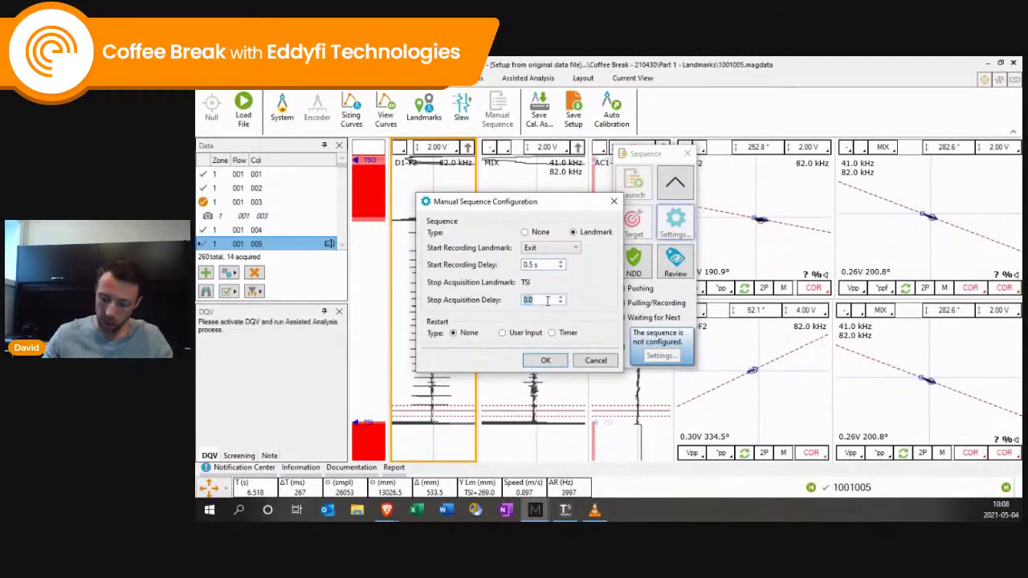
pyautogui.write('5')
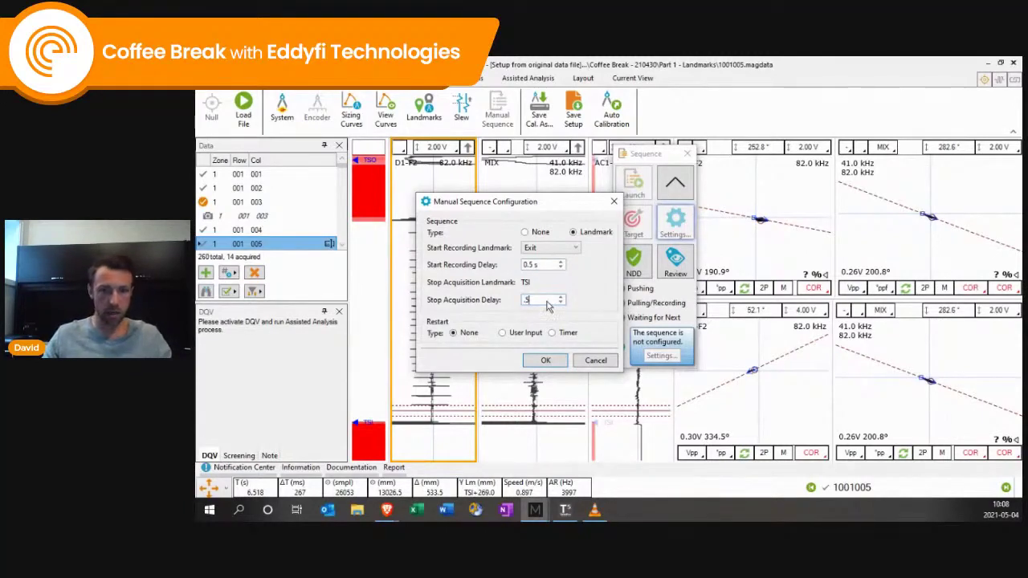
pyautogui.press('Tab')
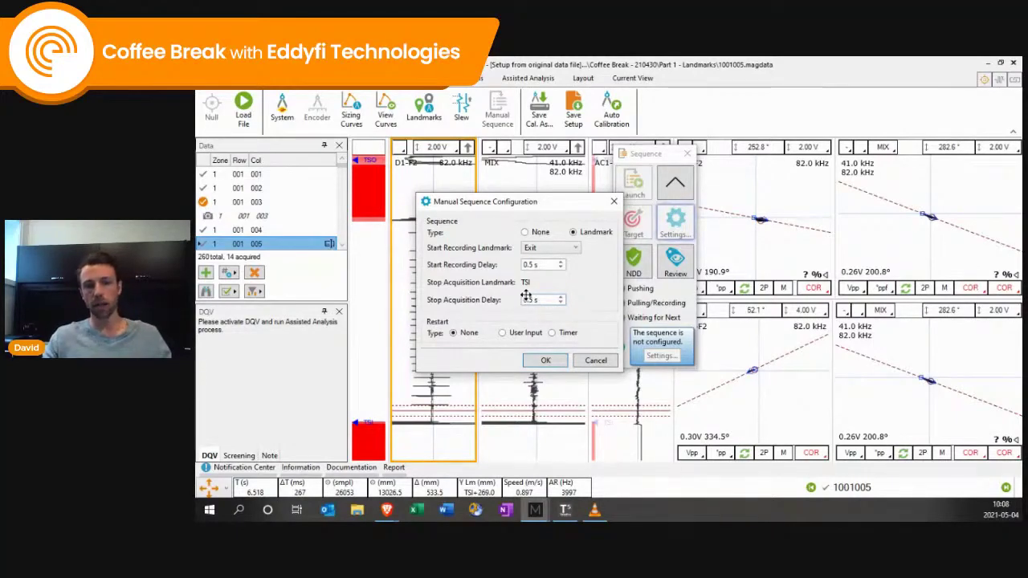
pyautogui.click(554, 333)
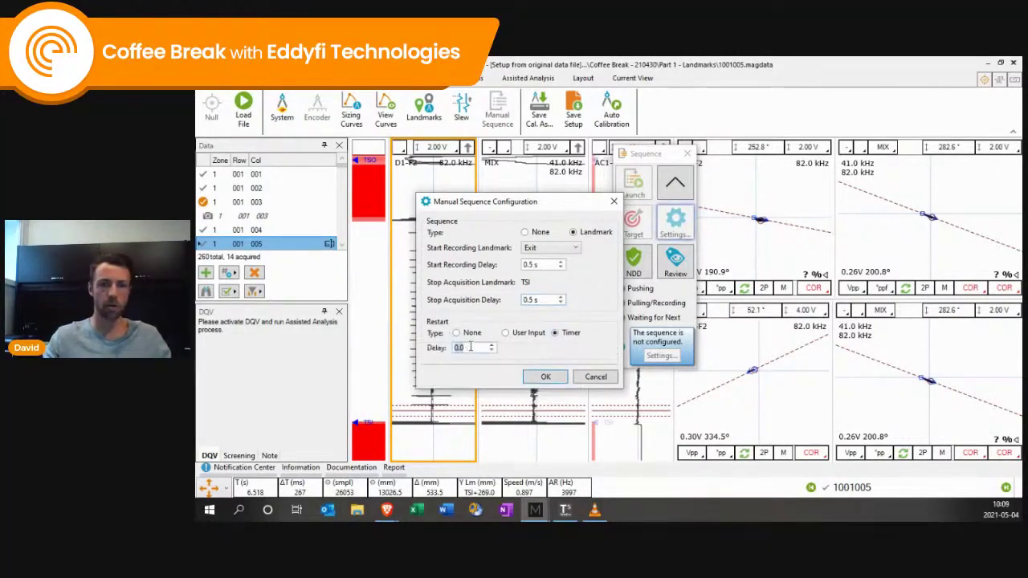
pyautogui.write('3.0')
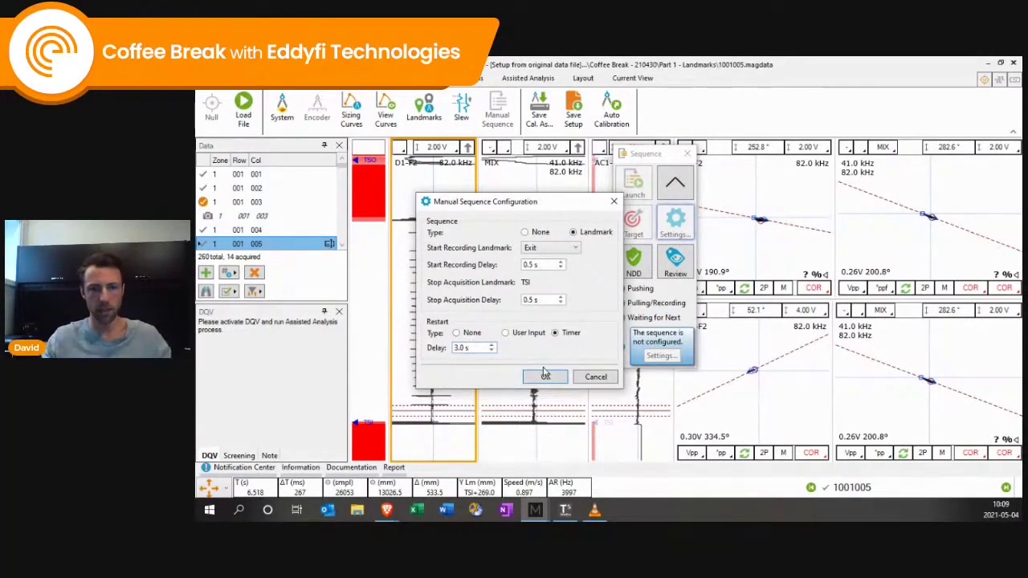
pyautogui.click(545, 377)
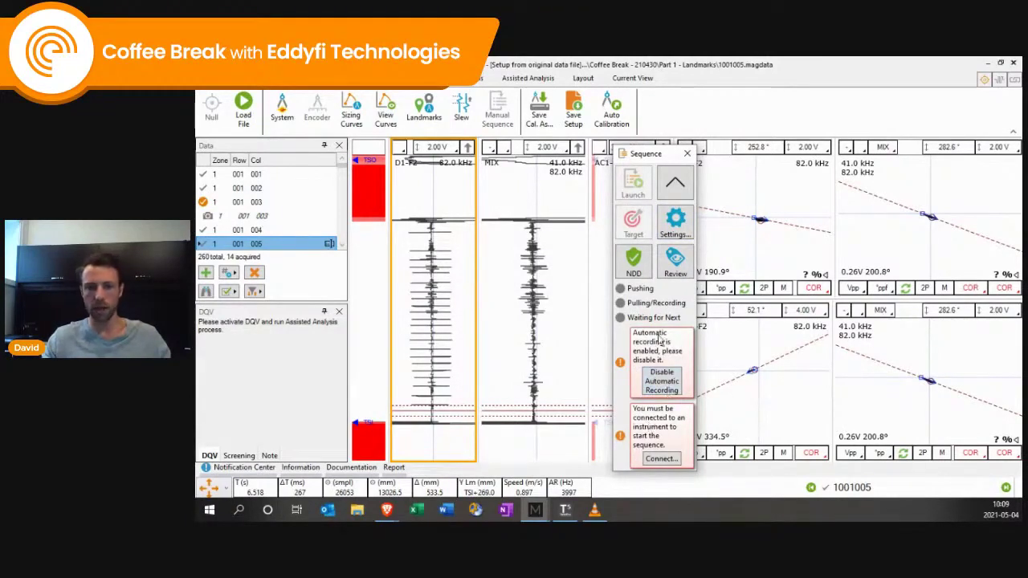
# Step: Disable automatic recording for the sequence and bring up the paused VLC demo video
pyautogui.click(660, 387)
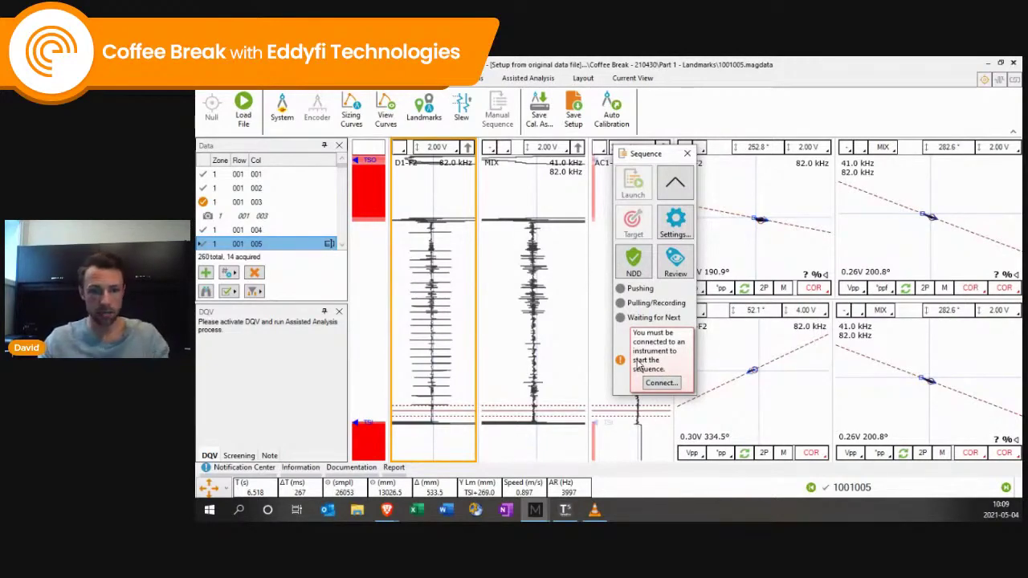
pyautogui.click(596, 509)
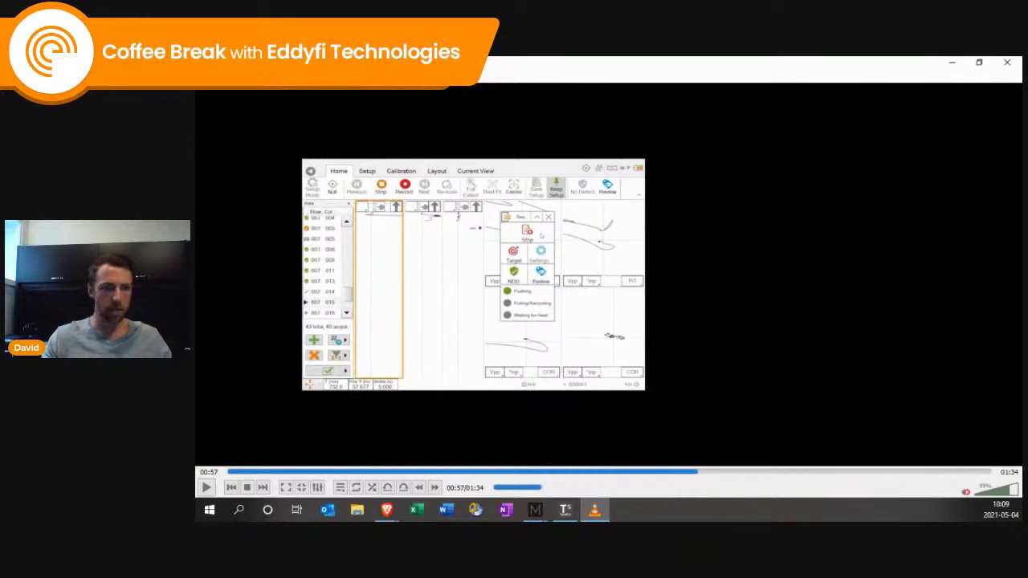
# Step: Play the sequence demo clip through to its end, then return to Magnifi
pyautogui.click(207, 488)
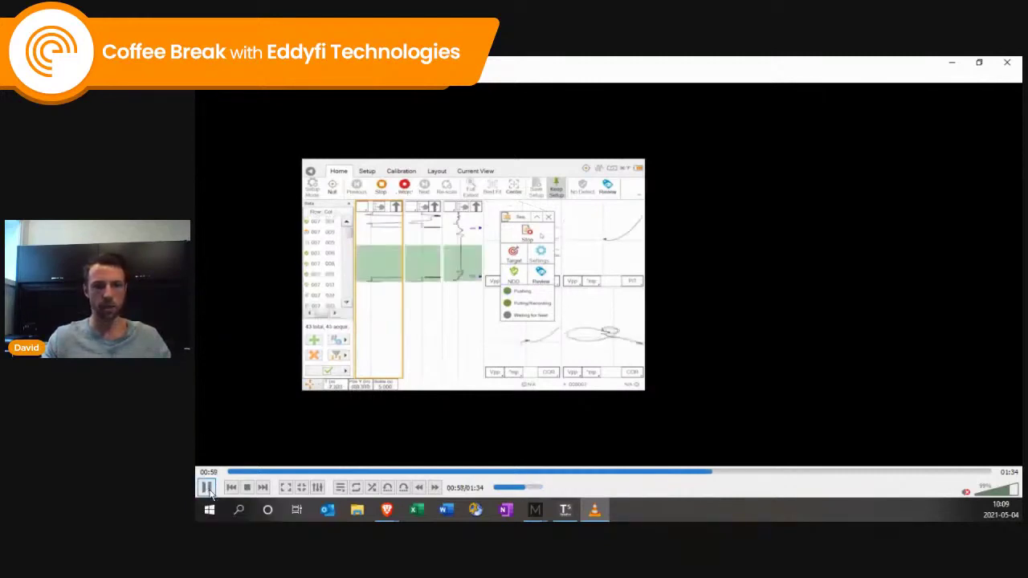
pyautogui.click(206, 488)
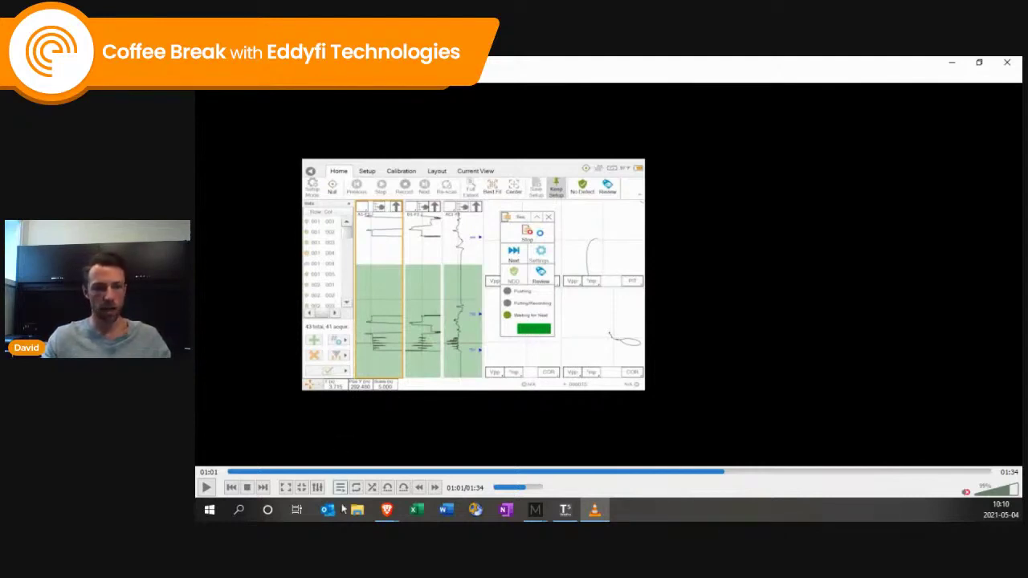
pyautogui.click(206, 488)
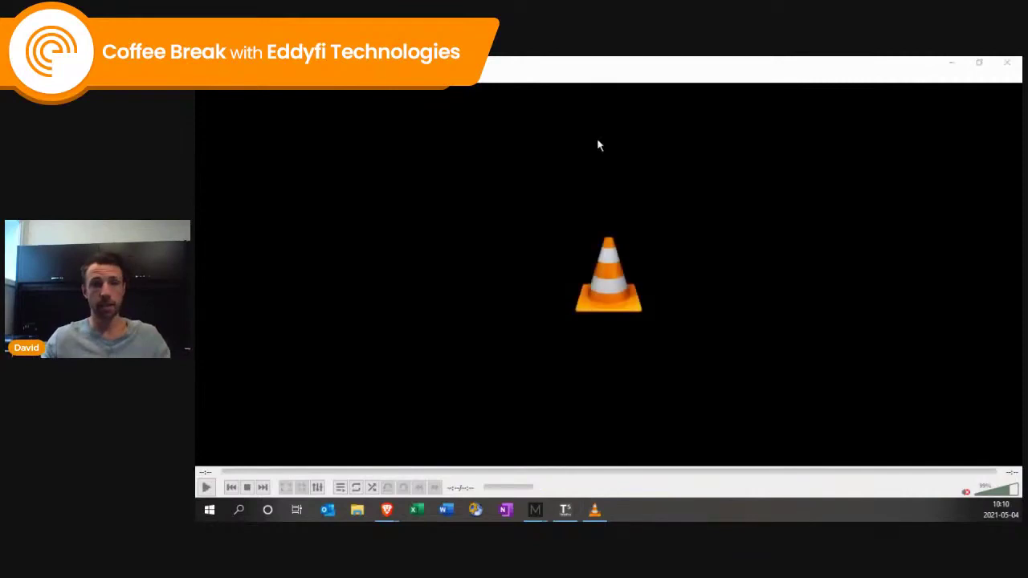
pyautogui.hotkey('alt', 'Tab')
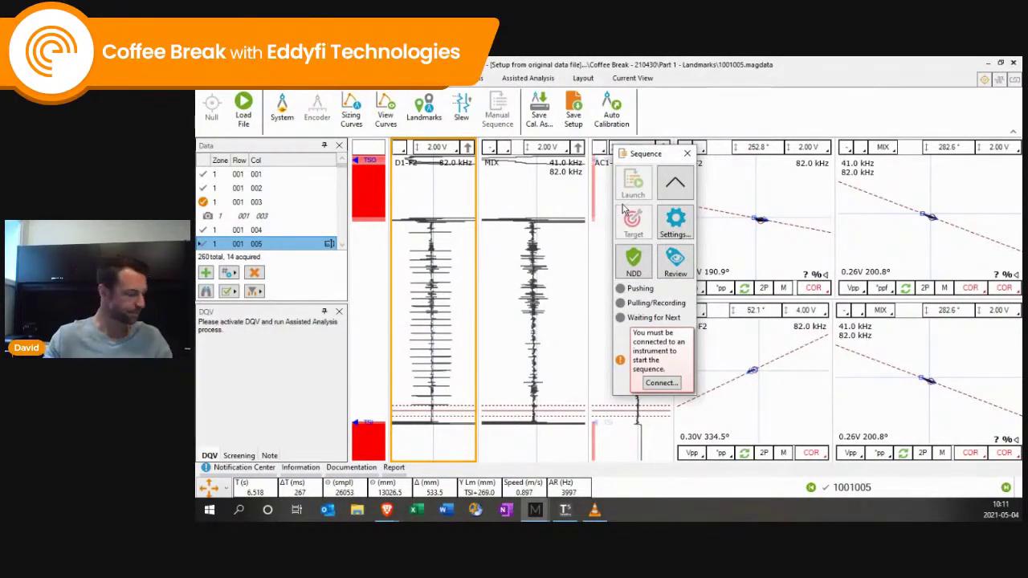
# Step: Add a Channel auto-calibration entry on the SUPPORT point, mapped to Alt+1
pyautogui.click(686, 153)
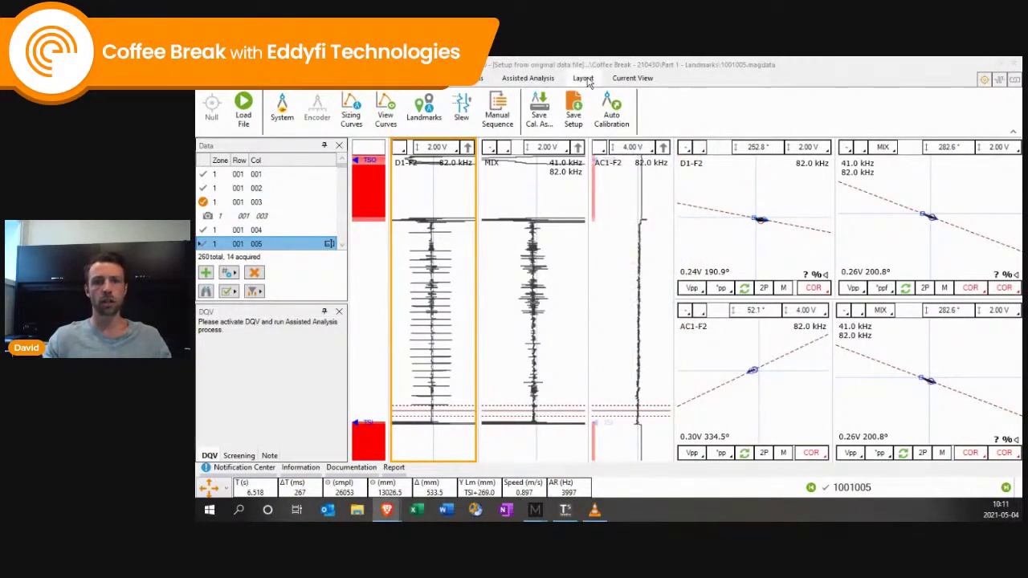
pyautogui.click(615, 120)
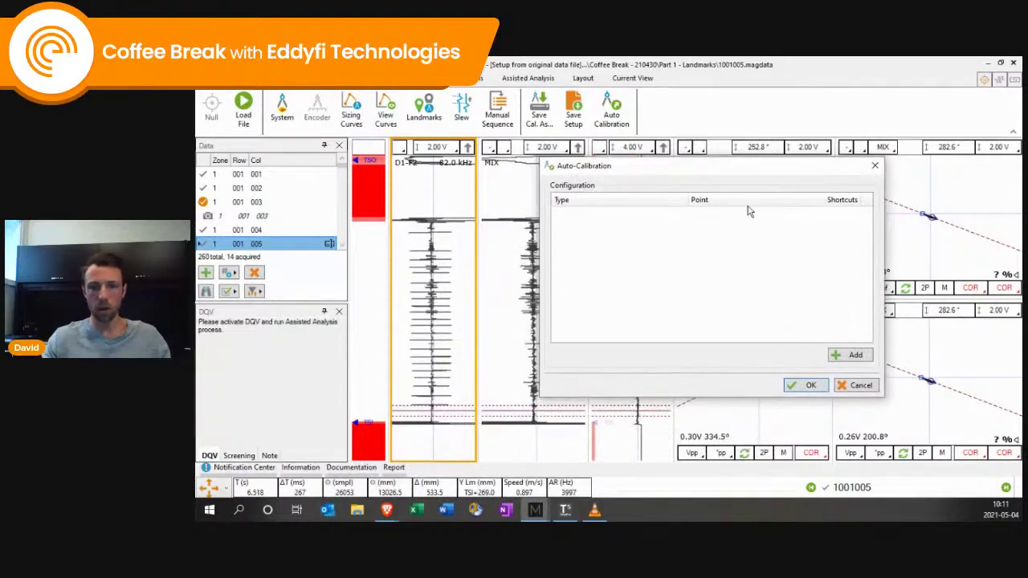
pyautogui.moveTo(699, 169); pyautogui.dragTo(696, 196)
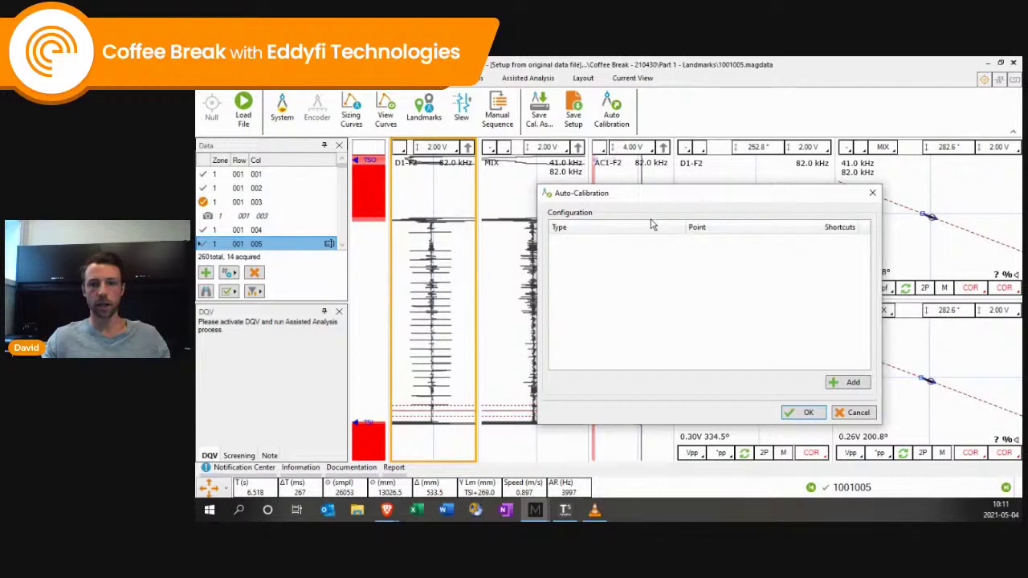
pyautogui.click(853, 385)
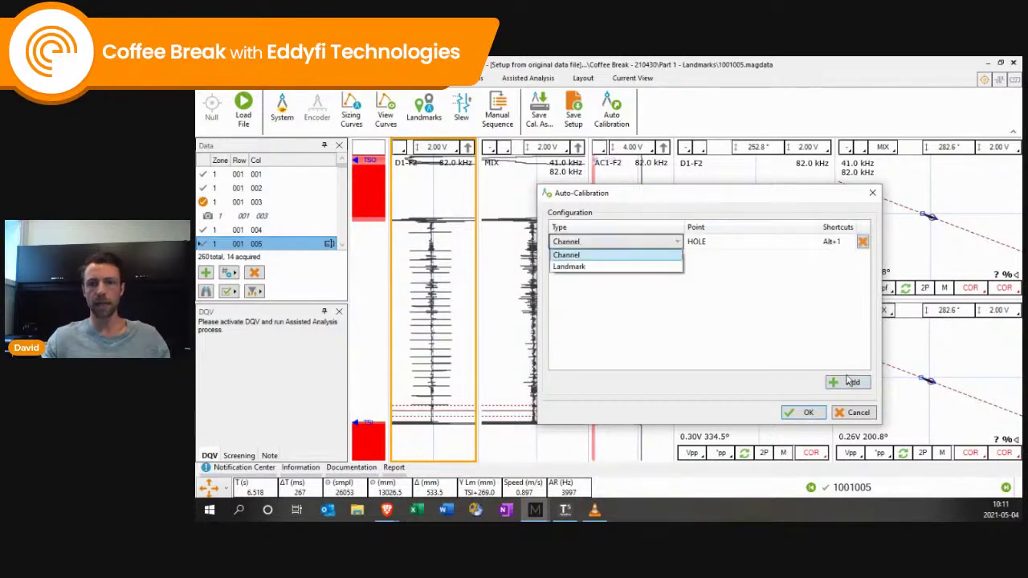
pyautogui.click(607, 271)
pyautogui.click(615, 249)
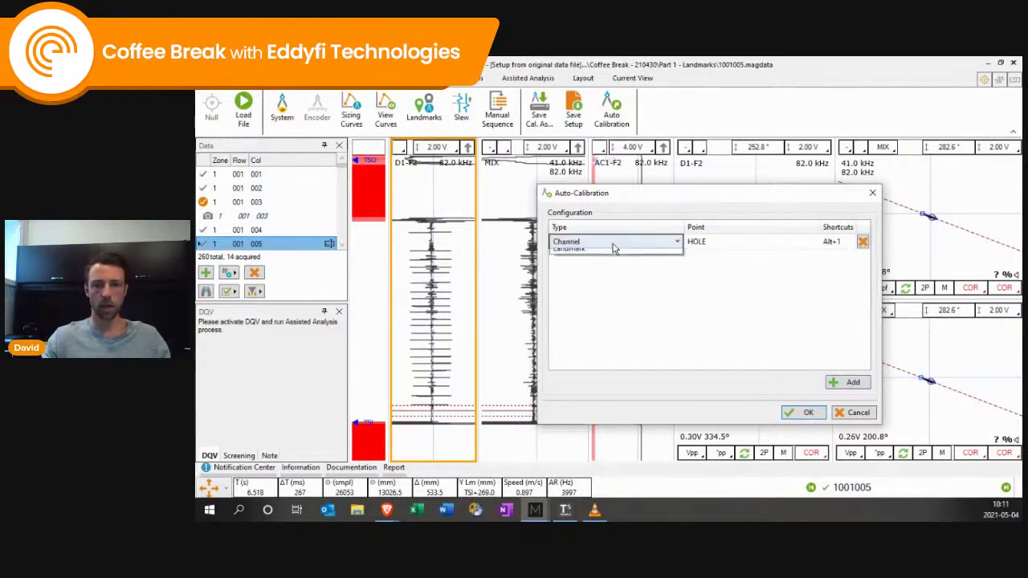
pyautogui.click(607, 266)
pyautogui.click(605, 247)
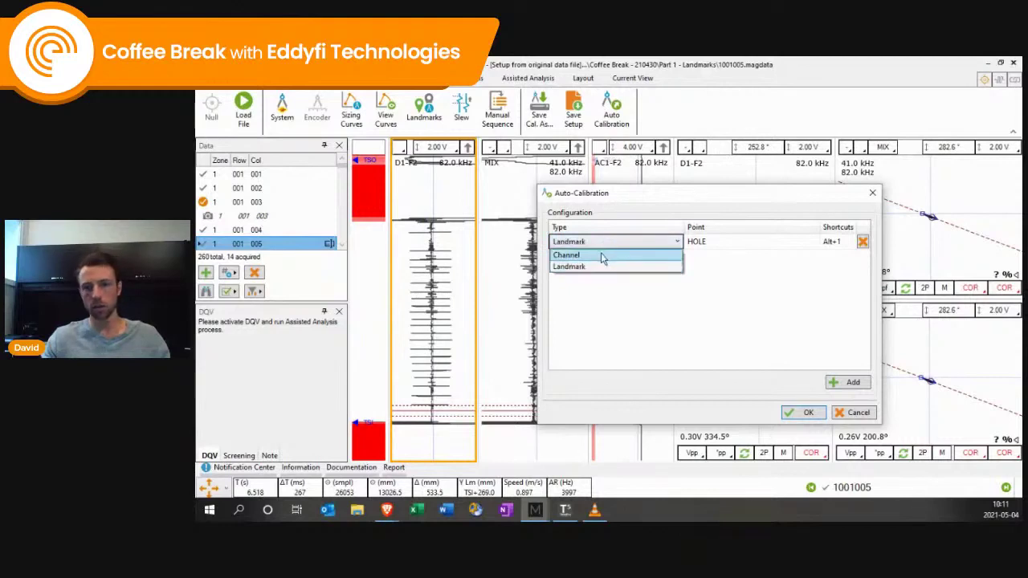
pyautogui.click(600, 255)
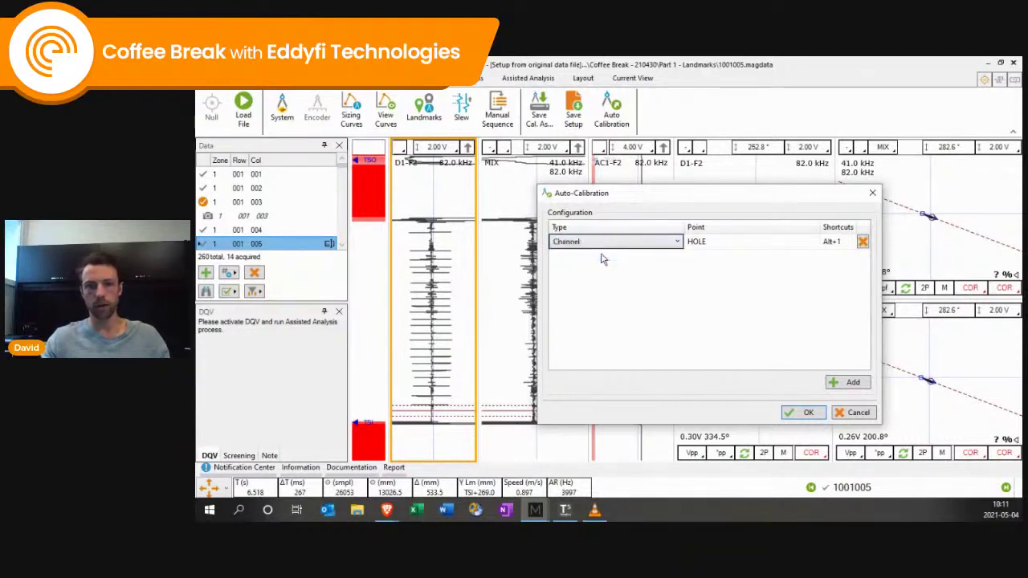
pyautogui.click(729, 241)
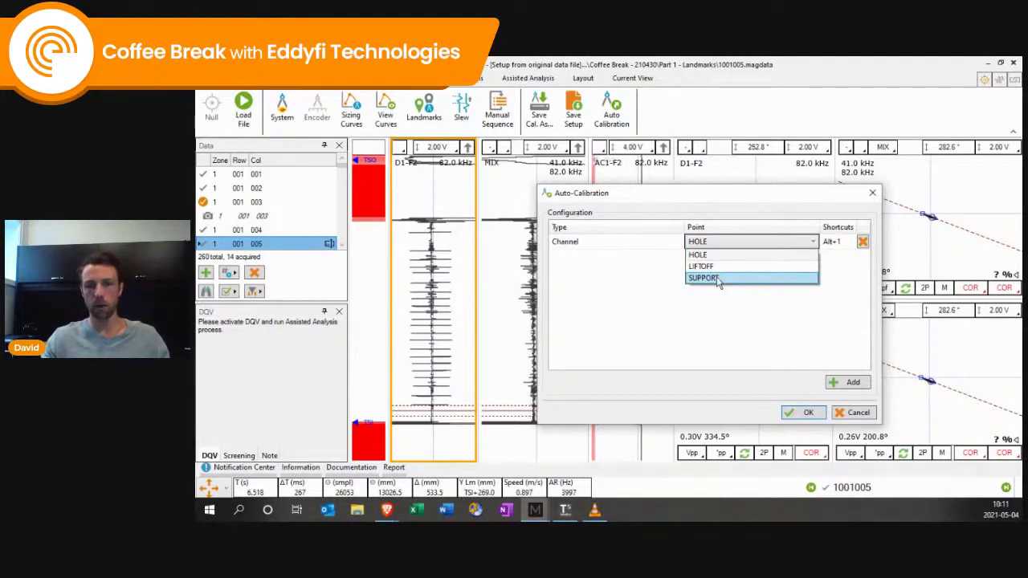
pyautogui.click(717, 277)
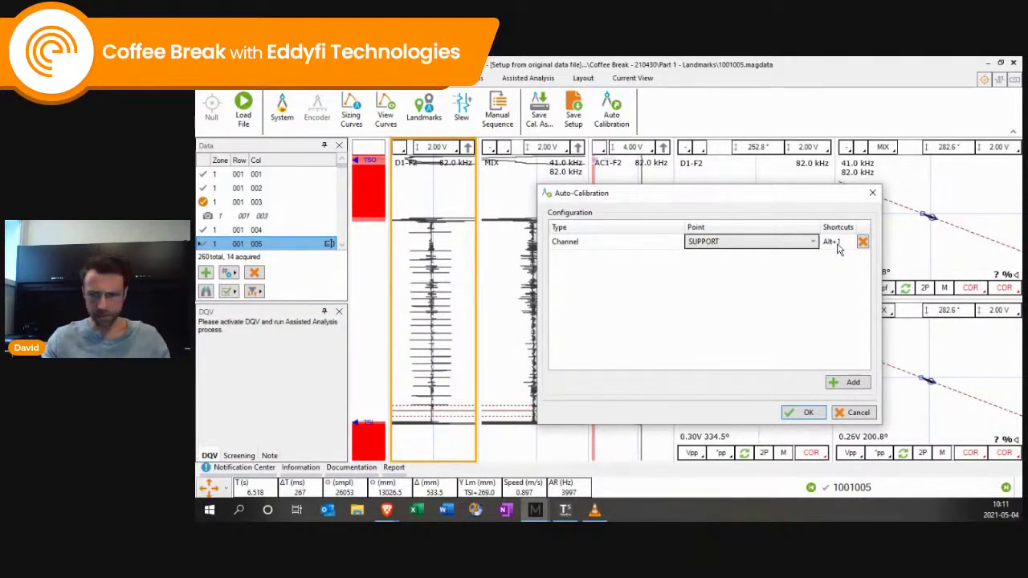
pyautogui.click(799, 414)
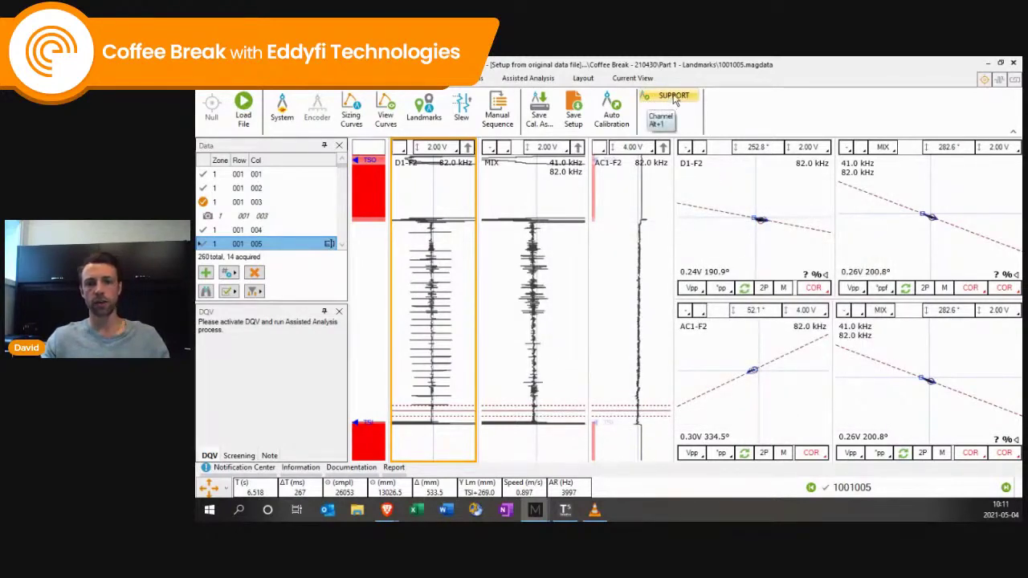
# Step: Calibrate the channels on the D1-F2 support signal with the SUPPORT shortcut and show the Report list
pyautogui.moveTo(440, 242); pyautogui.dragTo(438, 338)
pyautogui.moveTo(426, 296); pyautogui.dragTo(447, 281)
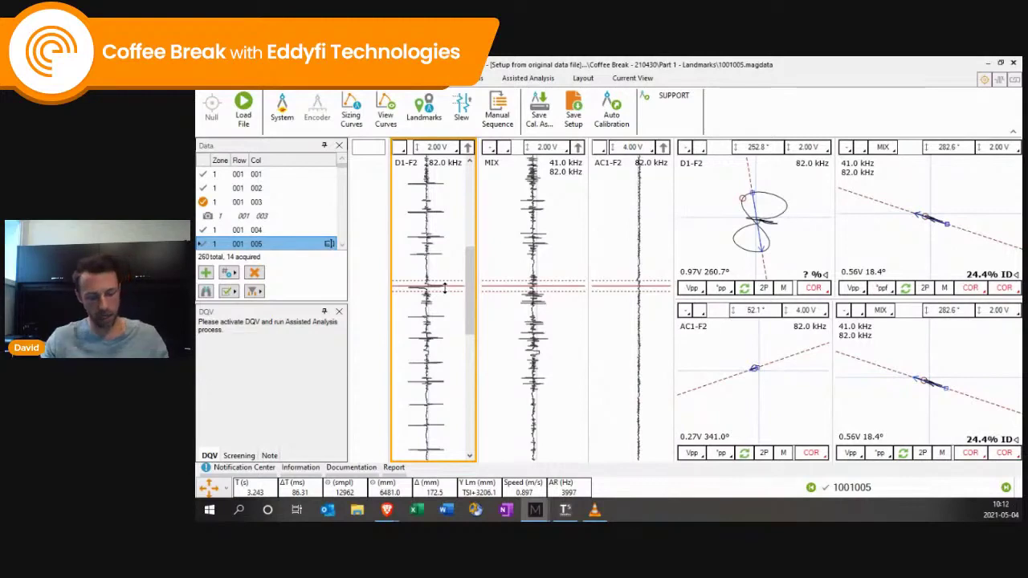
pyautogui.click(666, 98)
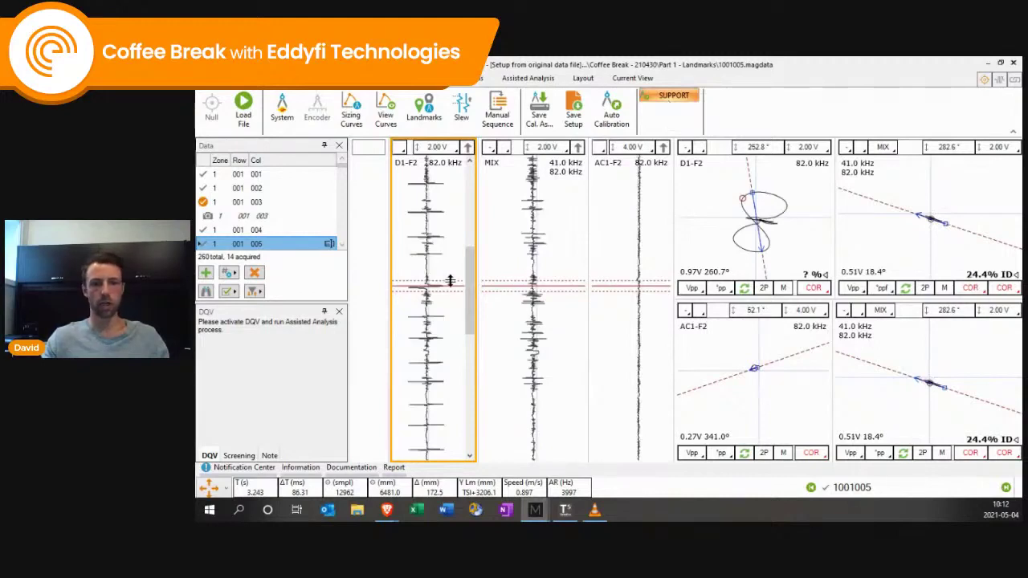
pyautogui.moveTo(447, 282); pyautogui.dragTo(450, 267)
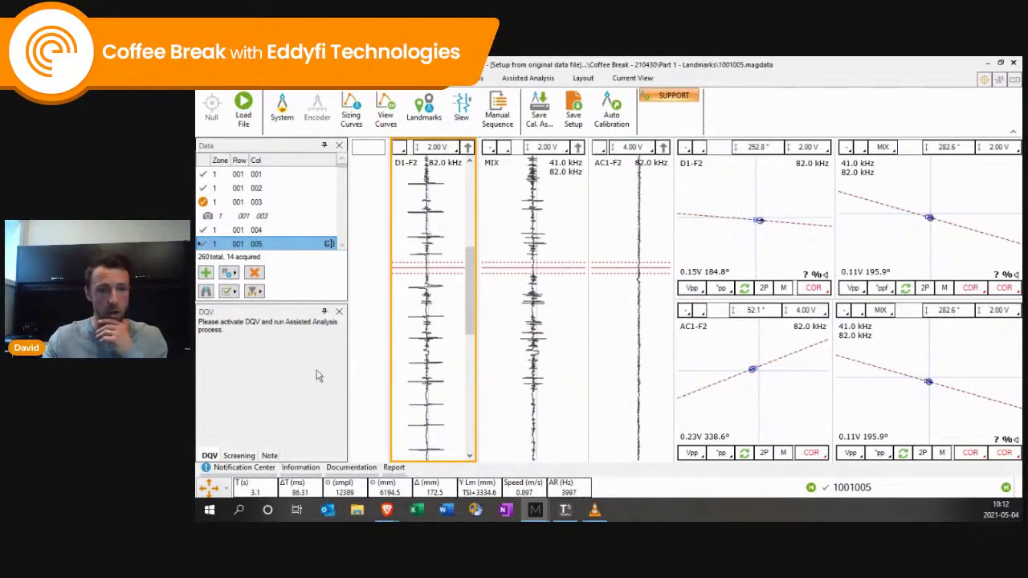
pyautogui.moveTo(434, 282); pyautogui.dragTo(437, 290)
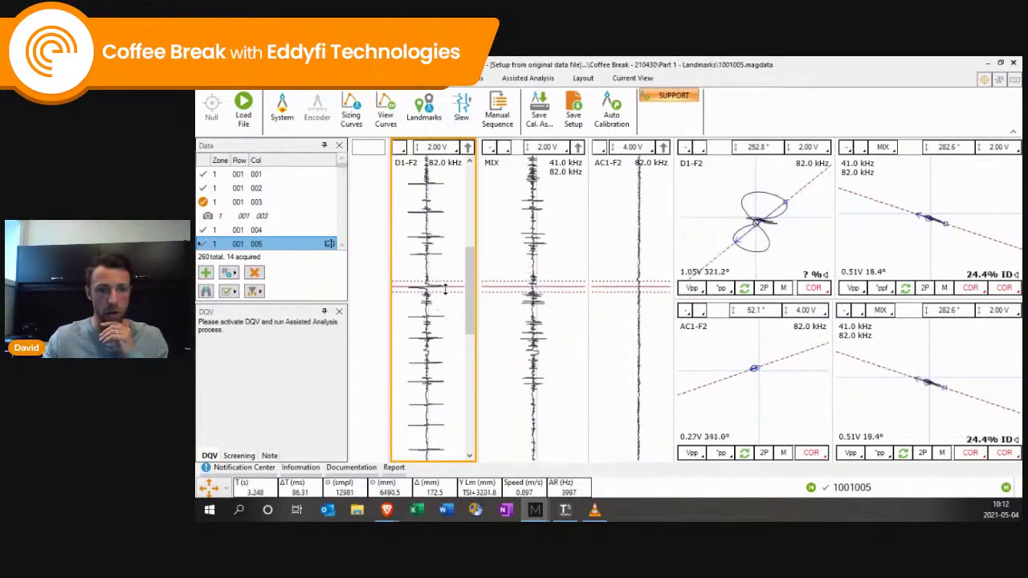
pyautogui.click(392, 467)
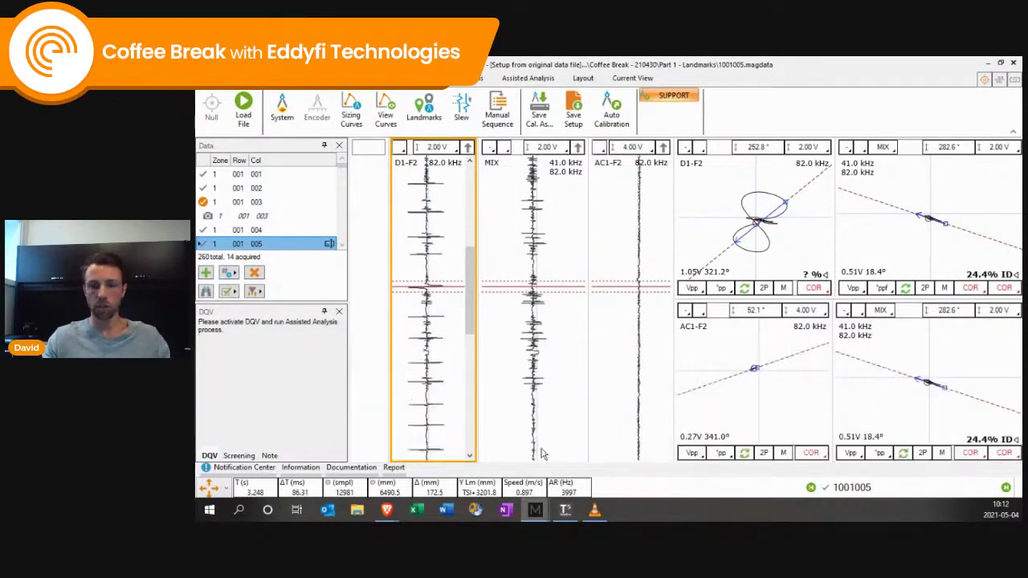
pyautogui.click(393, 467)
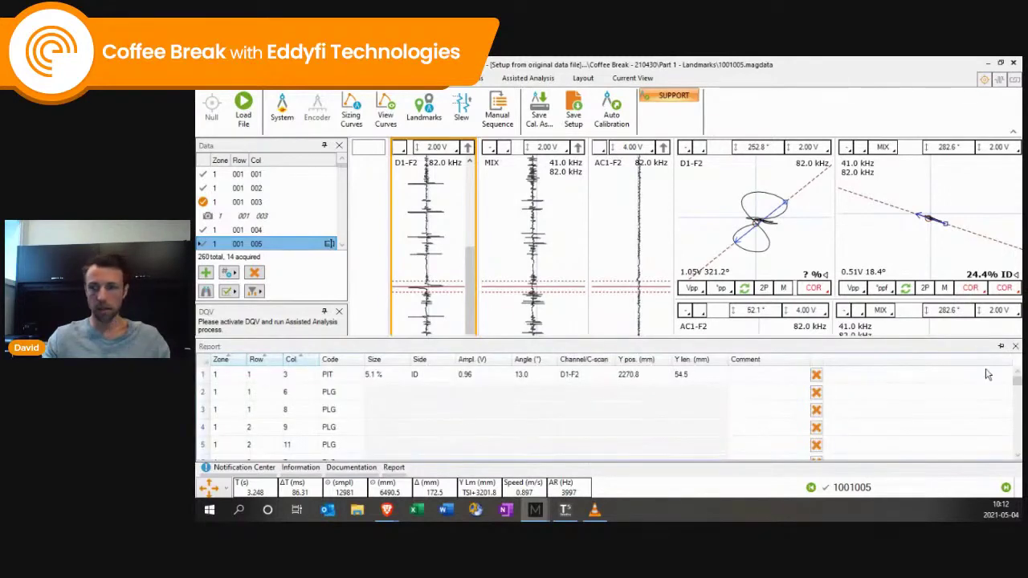
# Step: Unpin the Report panel, float it, and dock it on the left docking guide
pyautogui.click(1000, 347)
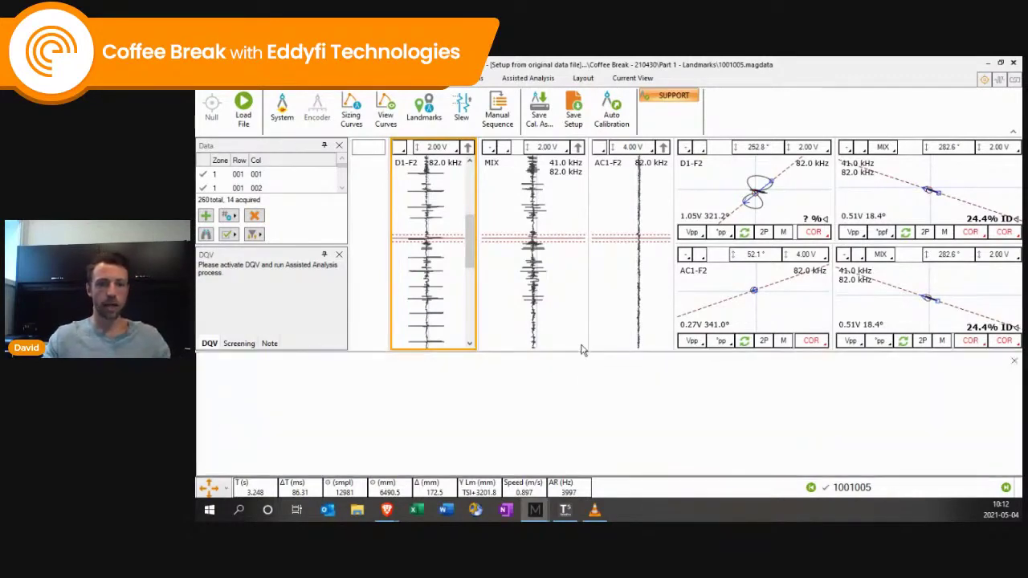
pyautogui.moveTo(578, 363); pyautogui.dragTo(196, 202)
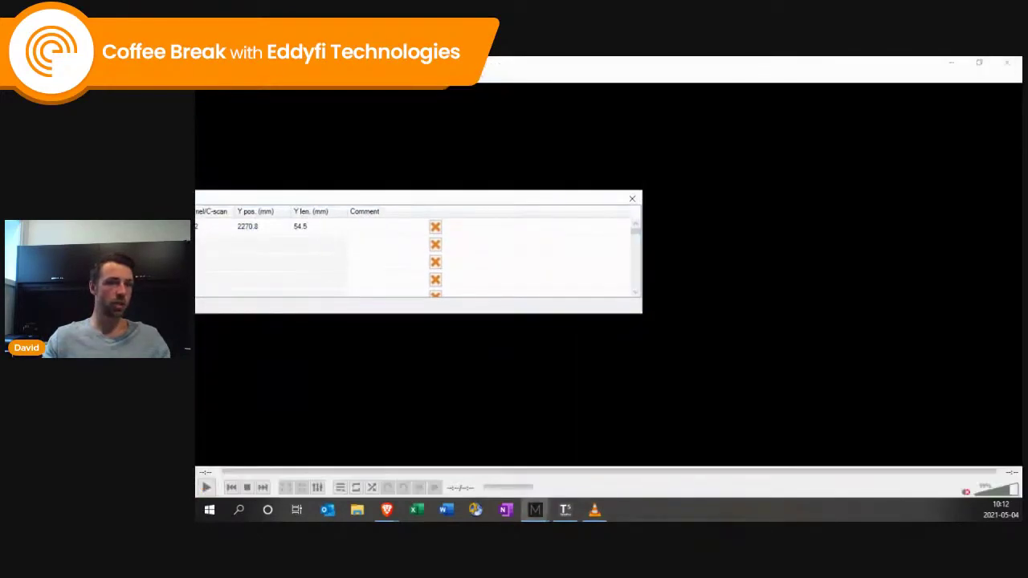
pyautogui.moveTo(196, 201); pyautogui.dragTo(196, 201)
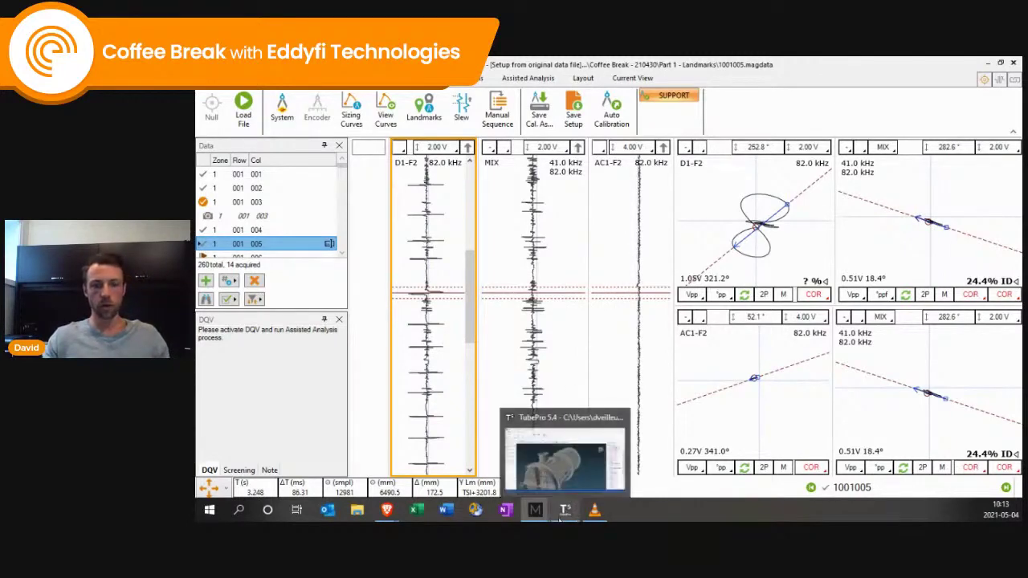
# Step: Switch to the Magnifi window with file 278017003 and box-zoom both C-scans to a narrower range
pyautogui.moveTo(536, 514)
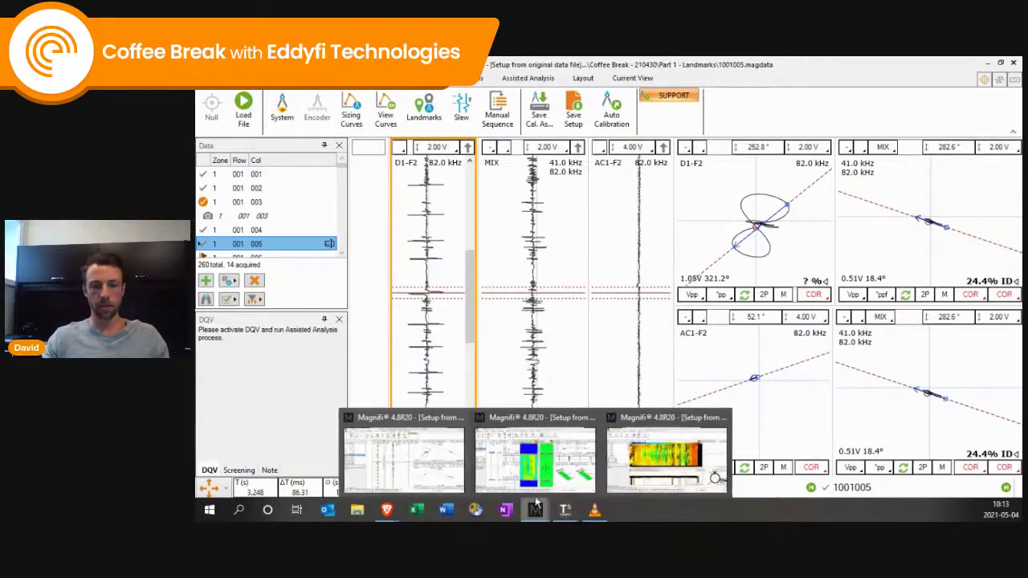
pyautogui.click(539, 481)
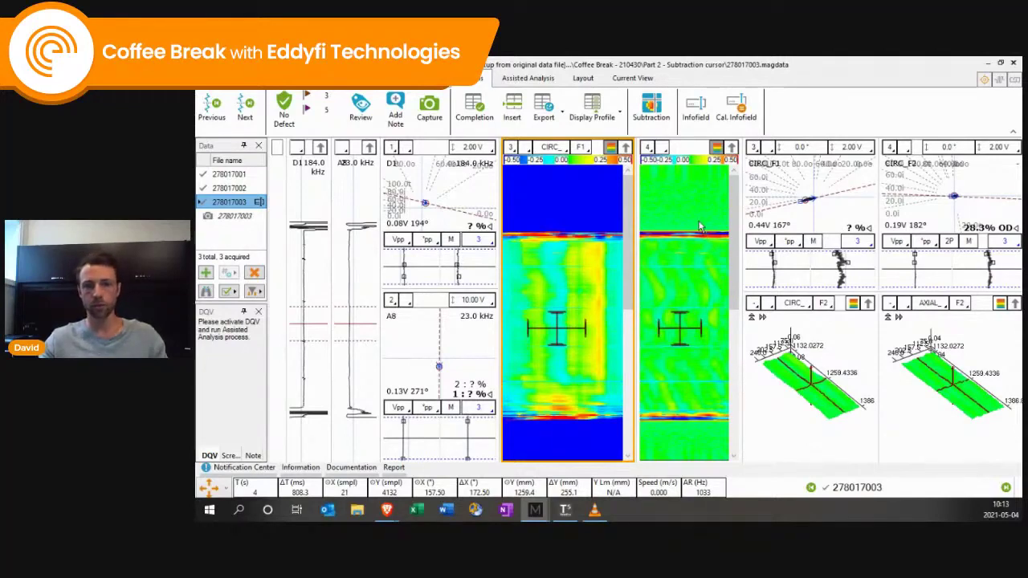
pyautogui.moveTo(699, 228); pyautogui.dragTo(688, 440)
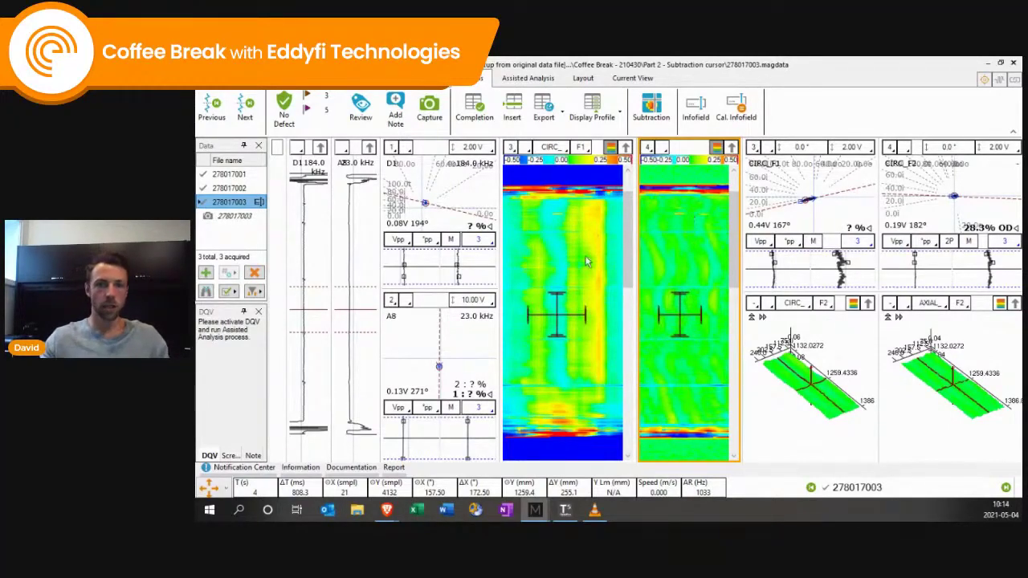
# Step: Move the C-scan crosshair cursor across the indication to inspect its signals
pyautogui.click(562, 212)
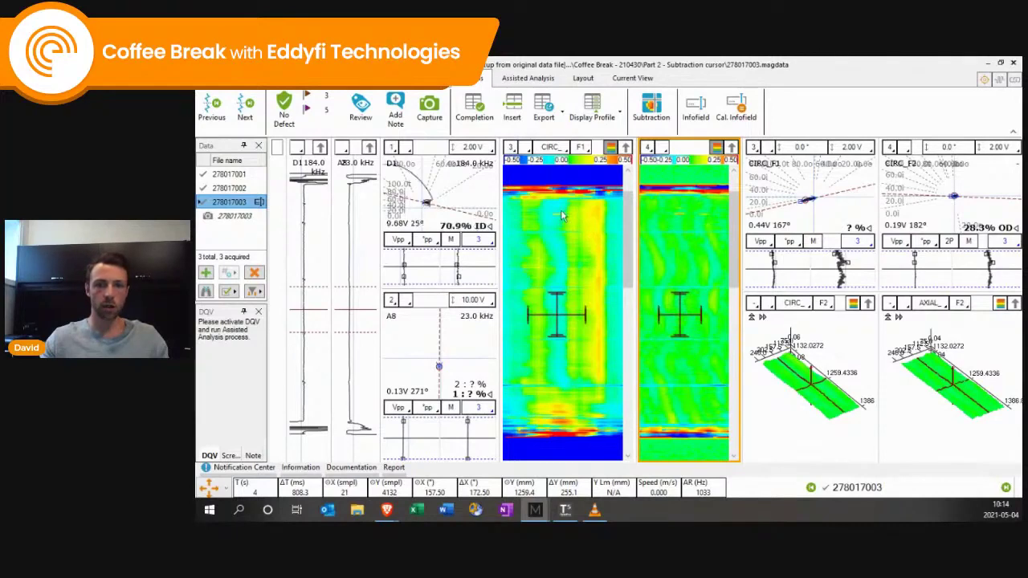
pyautogui.click(554, 279)
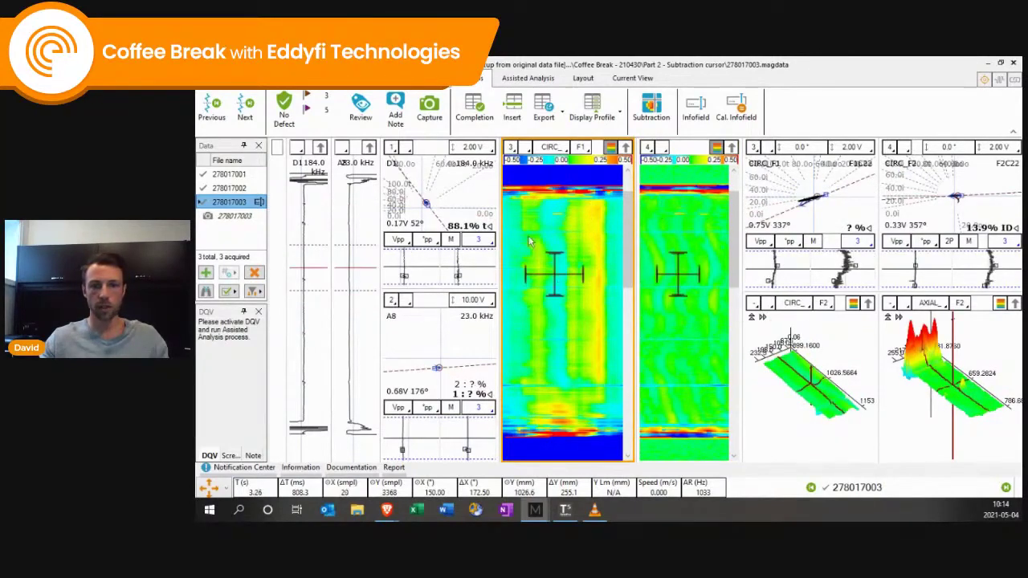
pyautogui.click(574, 312)
pyautogui.moveTo(581, 321)
pyautogui.mouseDown()
pyautogui.moveTo(539, 326)
pyautogui.moveTo(562, 323)
pyautogui.mouseUp()
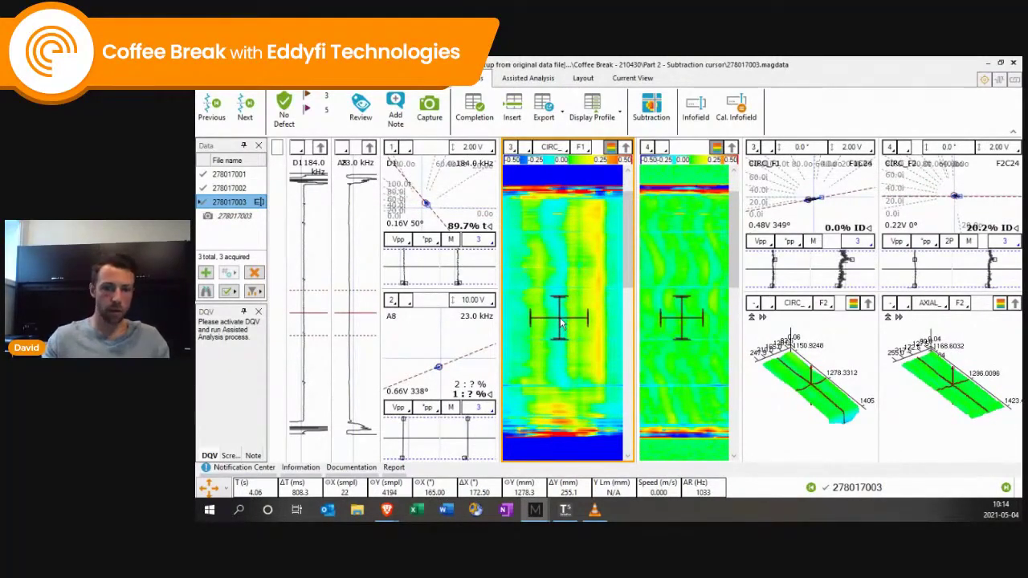
pyautogui.click(574, 259)
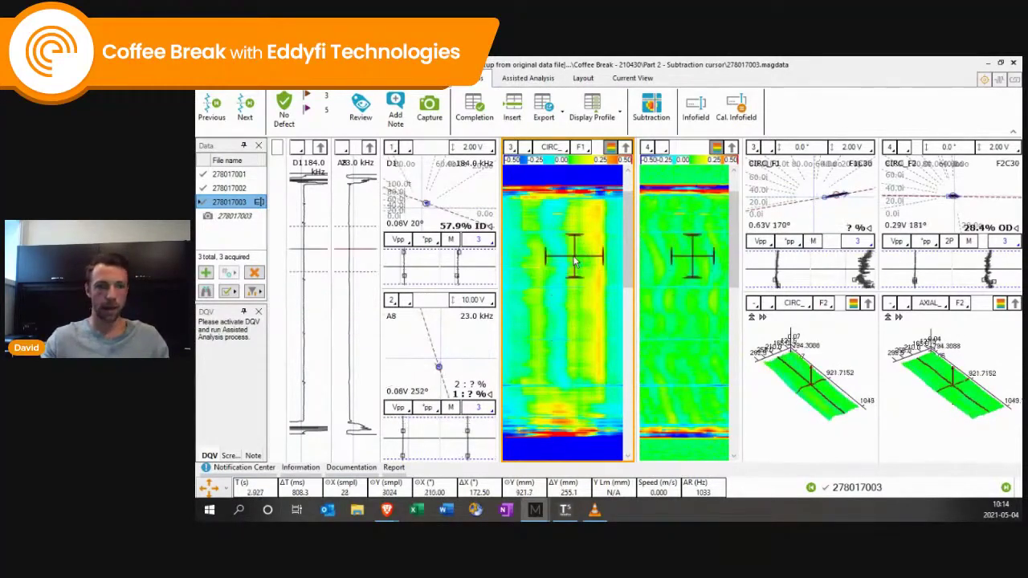
pyautogui.moveTo(574, 261); pyautogui.dragTo(559, 235)
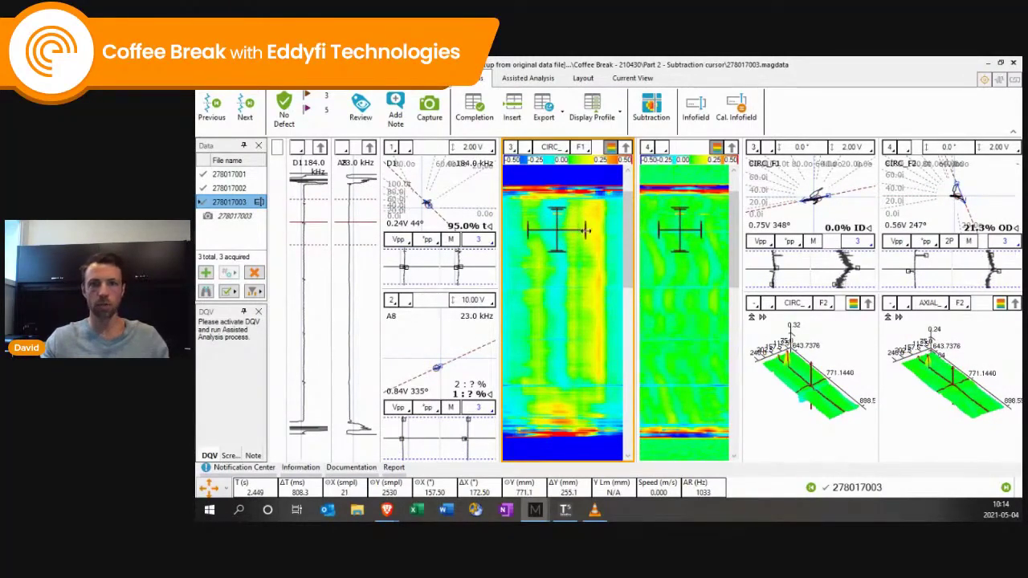
# Step: Activate horizontal subtraction in the C-scan Subtraction Cursors dialog, leaving vertical subtraction off
pyautogui.click(655, 108)
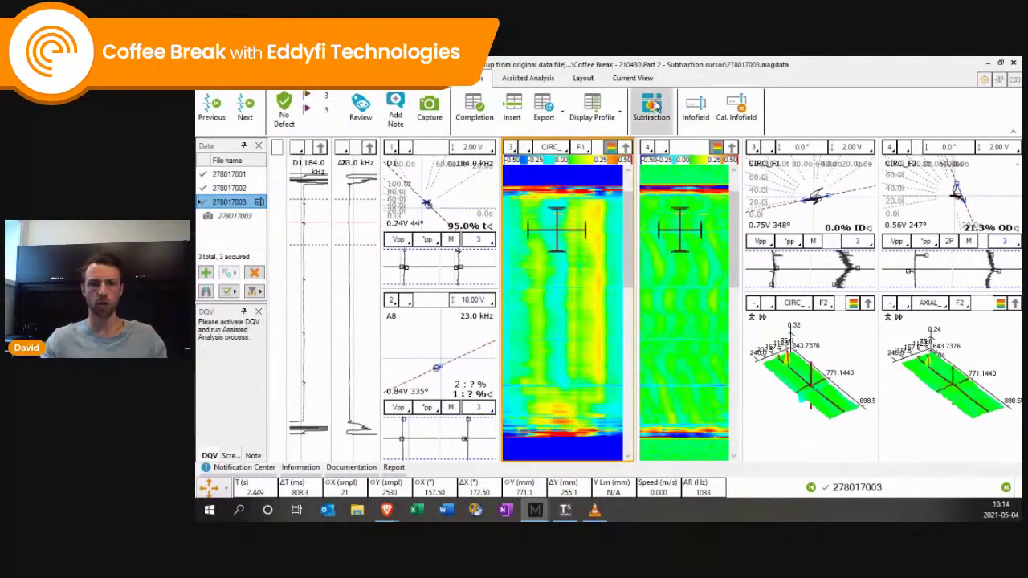
pyautogui.moveTo(272, 68); pyautogui.dragTo(450, 193)
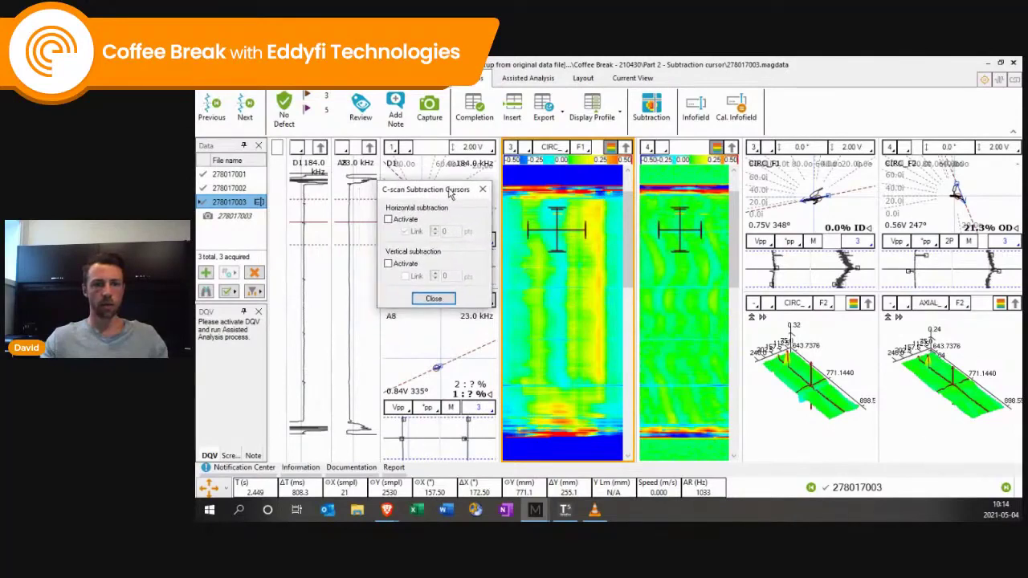
pyautogui.click(388, 219)
pyautogui.click(387, 220)
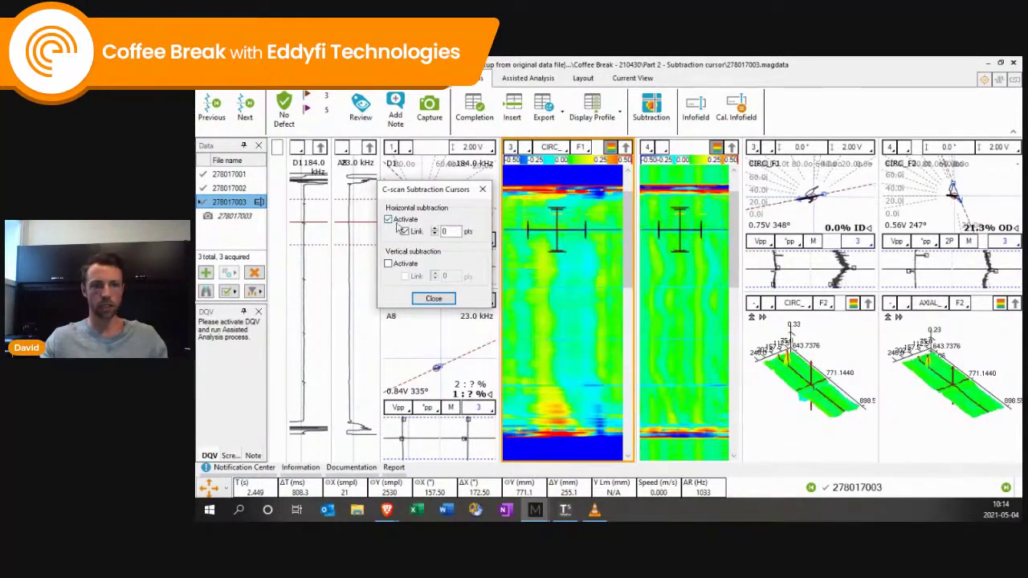
pyautogui.click(434, 298)
pyautogui.moveTo(624, 227); pyautogui.dragTo(586, 322)
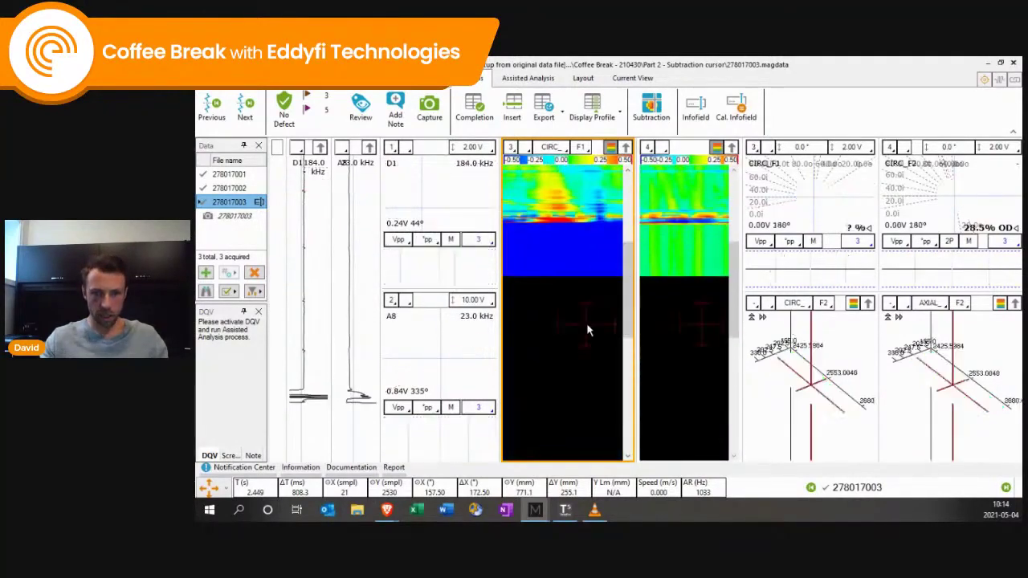
# Step: Move the subtraction reference line higher up the C-scan strip
pyautogui.click(538, 301)
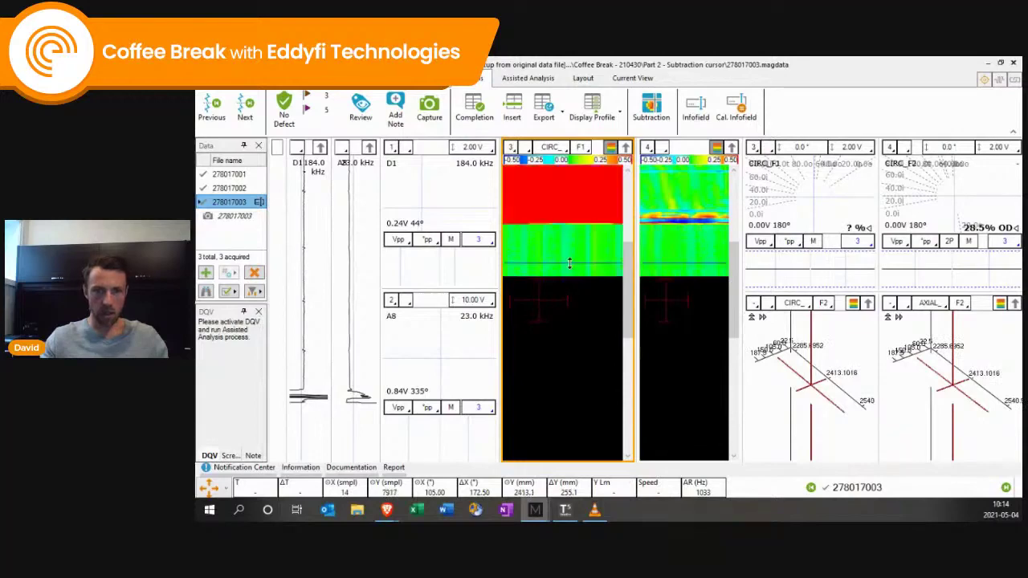
pyautogui.scroll(3, 625, 273)
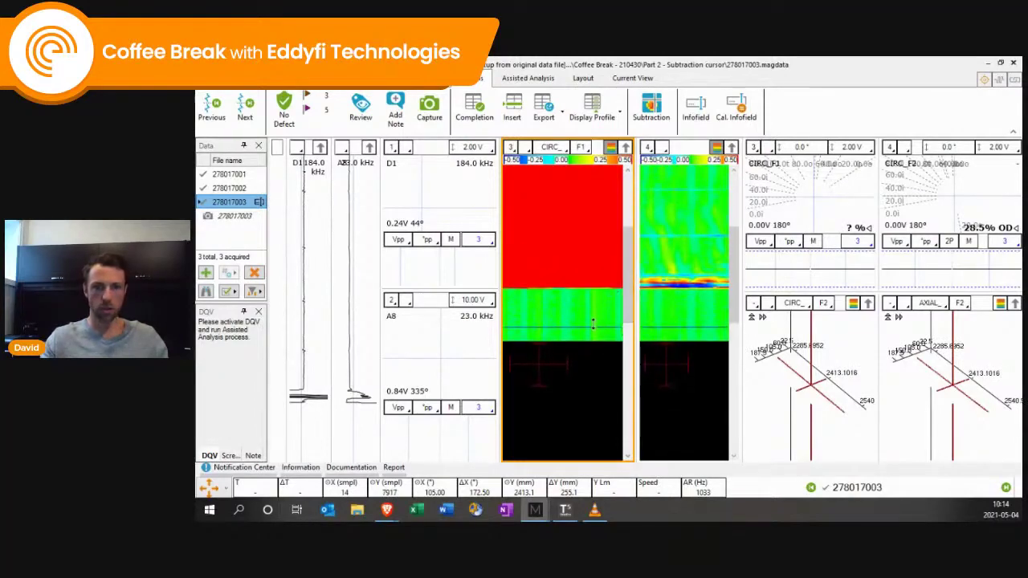
pyautogui.moveTo(582, 286); pyautogui.dragTo(586, 213)
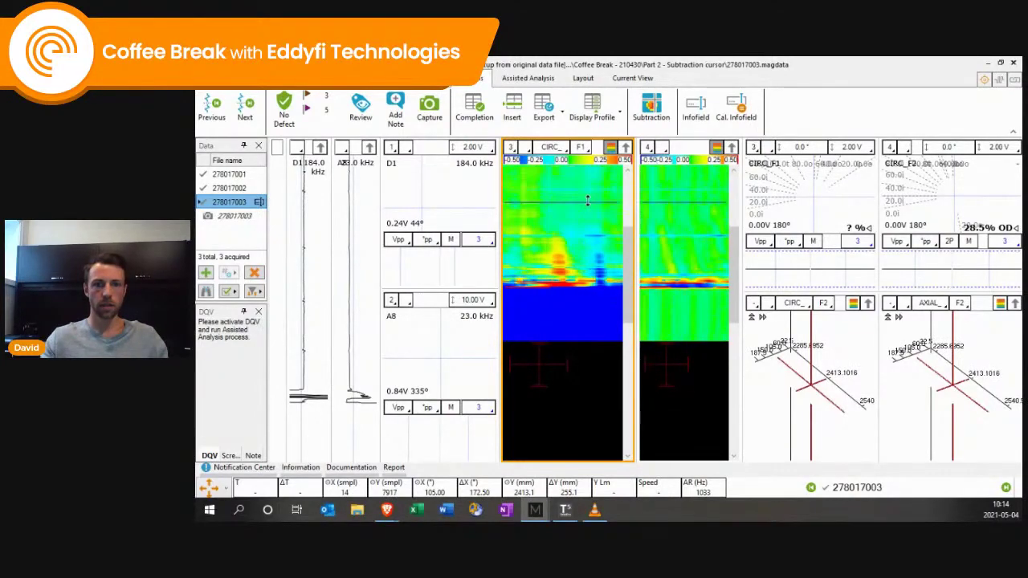
pyautogui.moveTo(627, 252); pyautogui.dragTo(624, 226)
pyautogui.scroll(5, 598, 297)
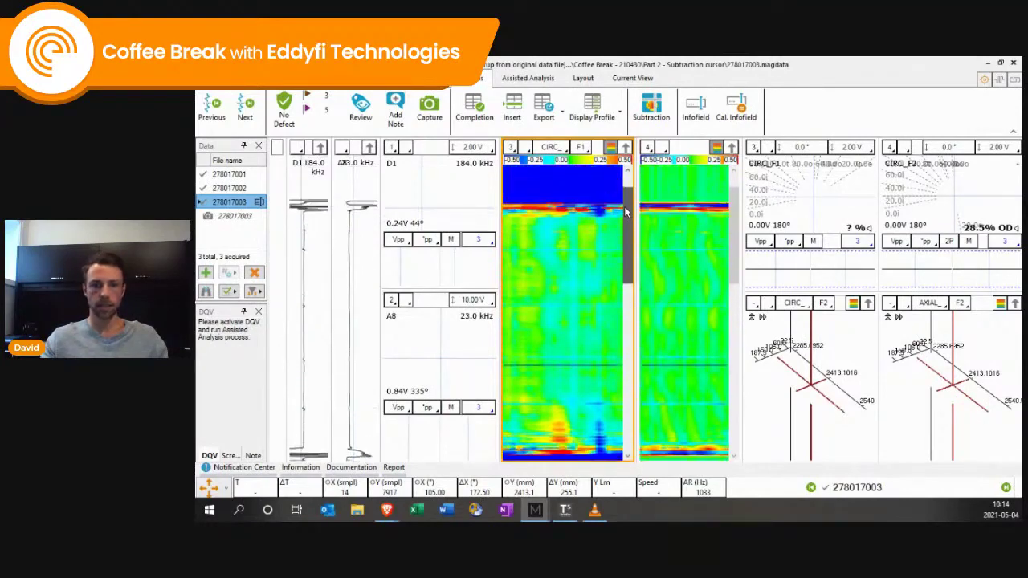
pyautogui.moveTo(571, 378); pyautogui.dragTo(571, 265)
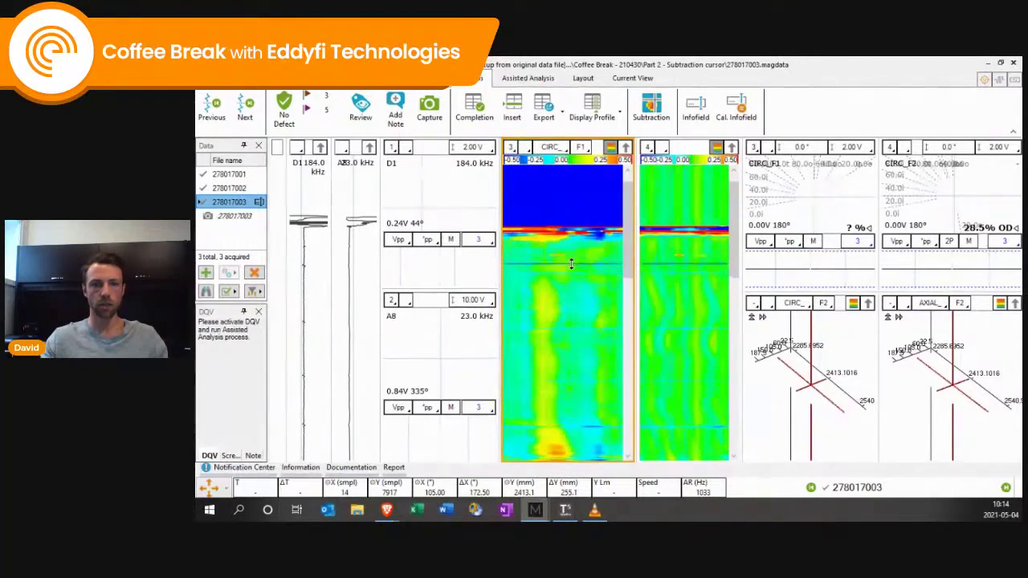
pyautogui.moveTo(569, 215); pyautogui.dragTo(573, 315)
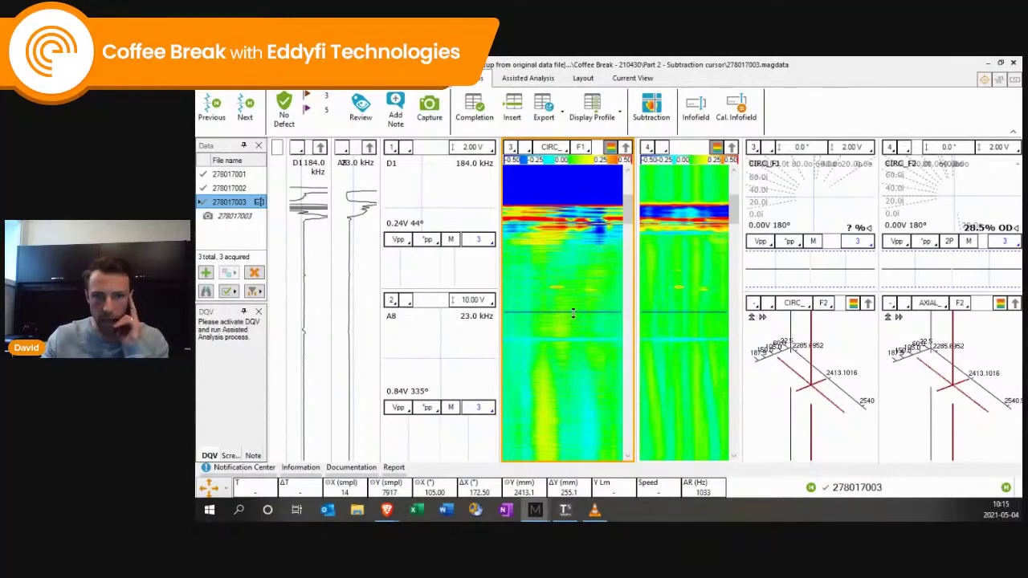
pyautogui.moveTo(572, 313); pyautogui.dragTo(574, 296)
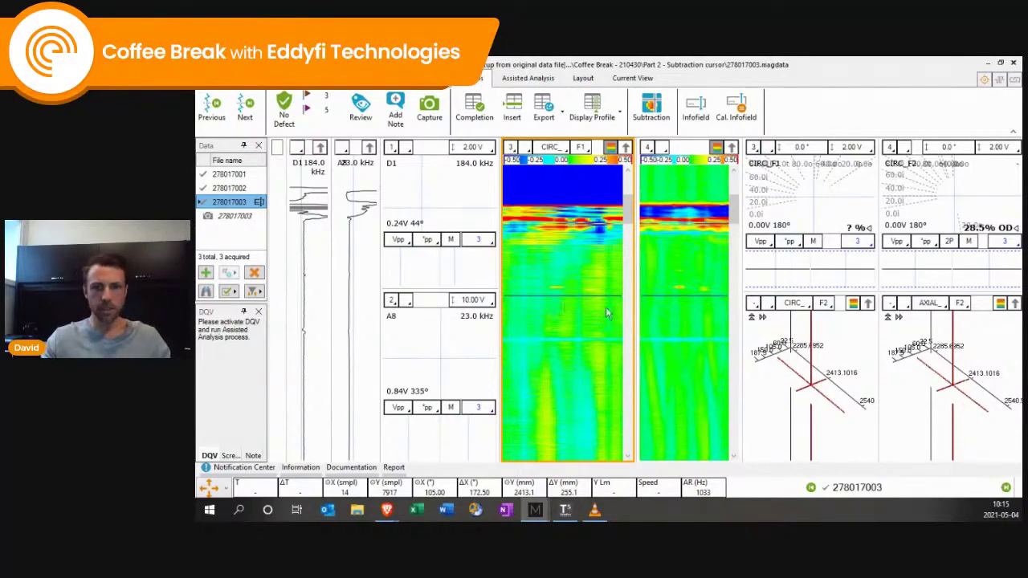
# Step: Place the measurement cursor on the indication, reading 46.7% ID on D1 and 28.6% OD on CIRC_F2
pyautogui.moveTo(634, 217); pyautogui.dragTo(593, 338)
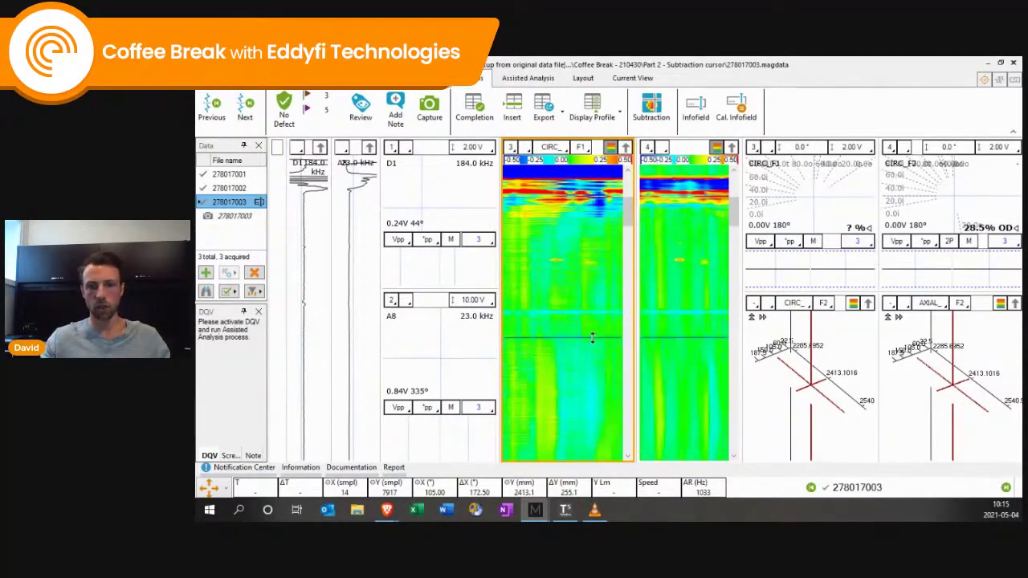
pyautogui.moveTo(562, 276); pyautogui.dragTo(557, 260)
pyautogui.moveTo(557, 203); pyautogui.dragTo(558, 289)
pyautogui.moveTo(628, 212); pyautogui.dragTo(585, 366)
# Step: Zoom the C-scan to its data content and pan to the end of the recording
pyautogui.rightClick(584, 316)
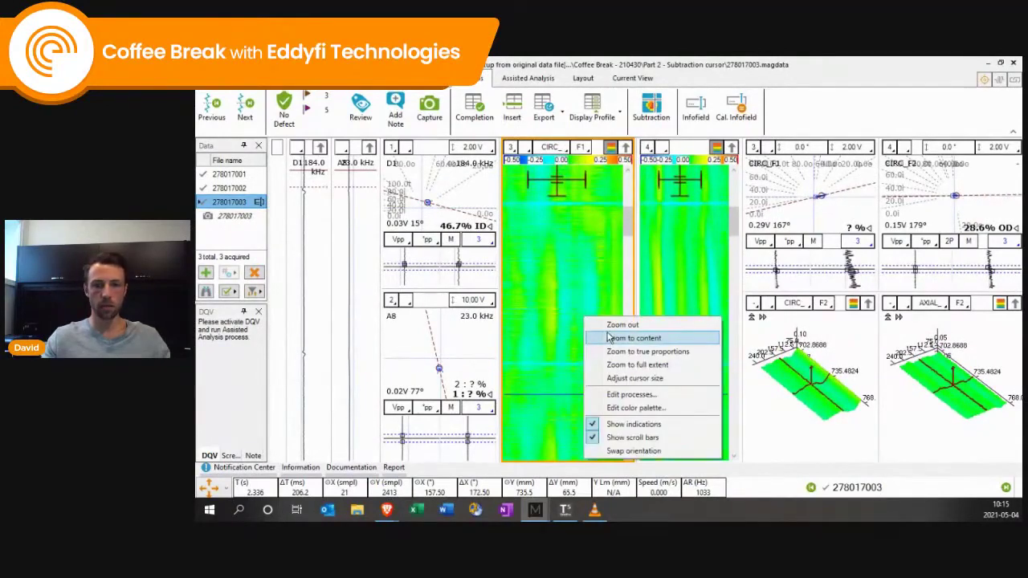
pyautogui.click(607, 326)
pyautogui.moveTo(607, 332); pyautogui.dragTo(594, 466)
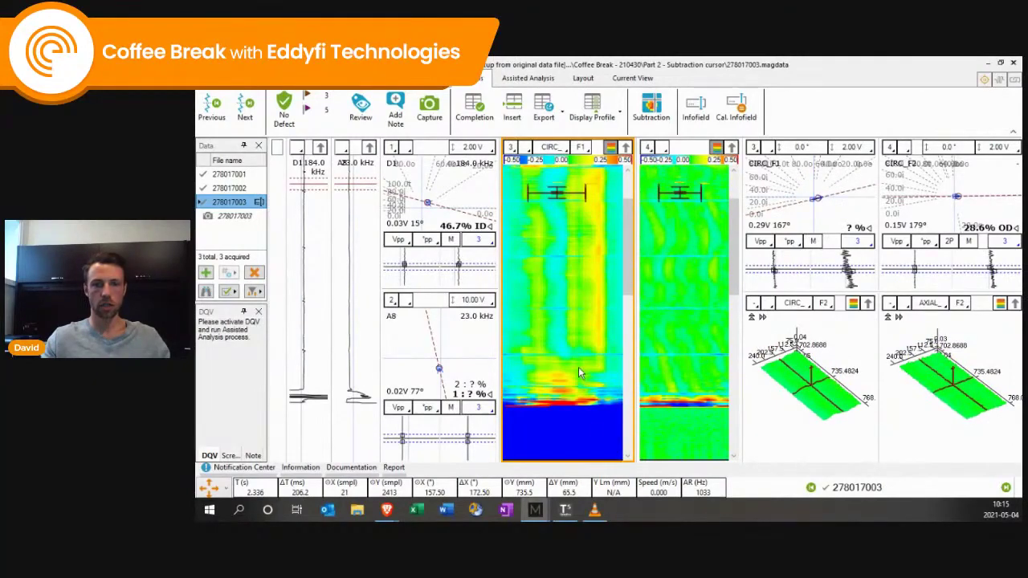
pyautogui.scroll(-5, 589, 372)
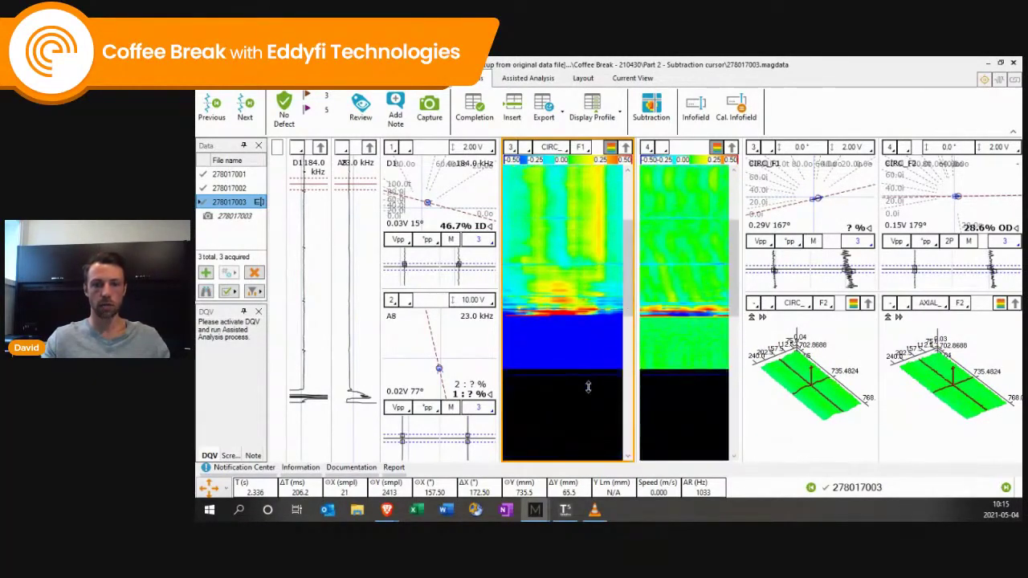
# Step: Drag the subtraction reference line higher, then bring up the IRIS file 1049009 window
pyautogui.moveTo(625, 290); pyautogui.dragTo(621, 269)
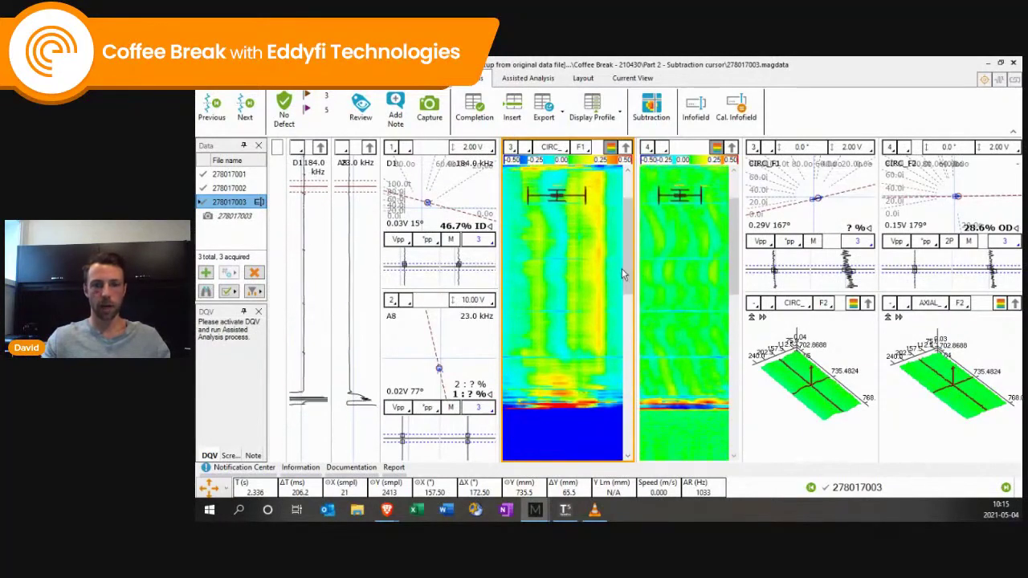
pyautogui.scroll(-5, 609, 333)
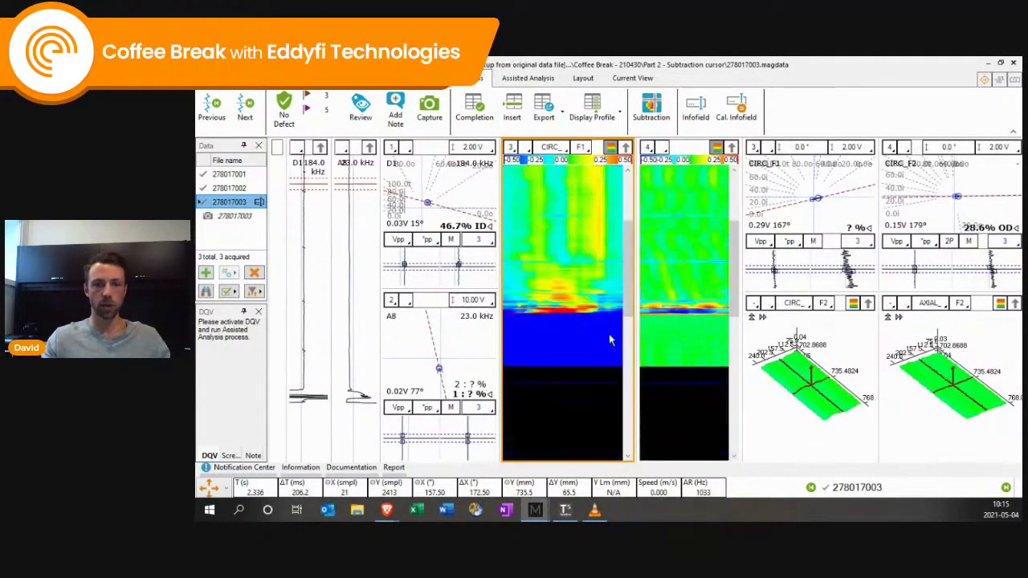
pyautogui.moveTo(594, 381); pyautogui.dragTo(590, 197)
pyautogui.scroll(6, 568, 338)
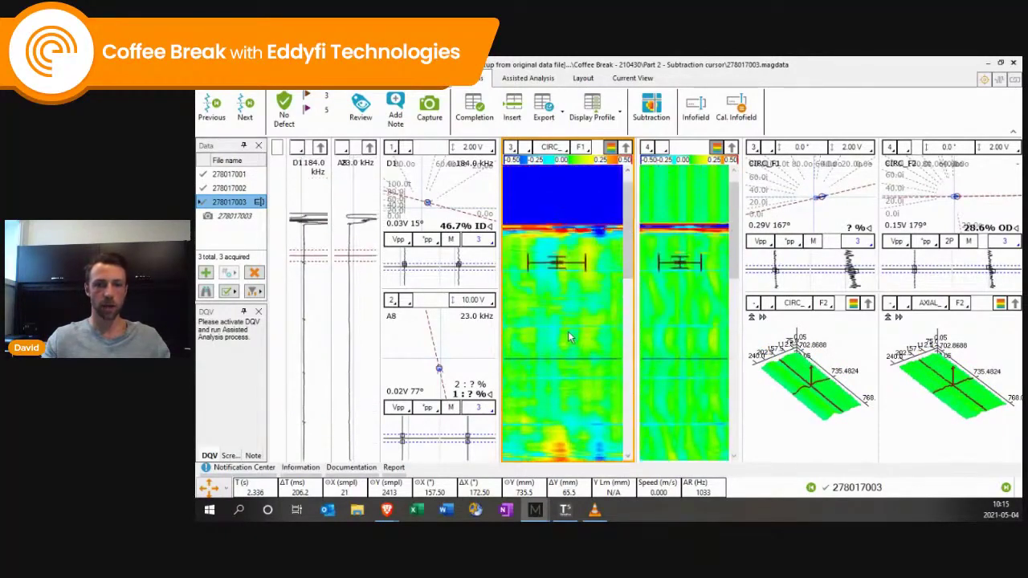
pyautogui.moveTo(569, 358); pyautogui.dragTo(569, 281)
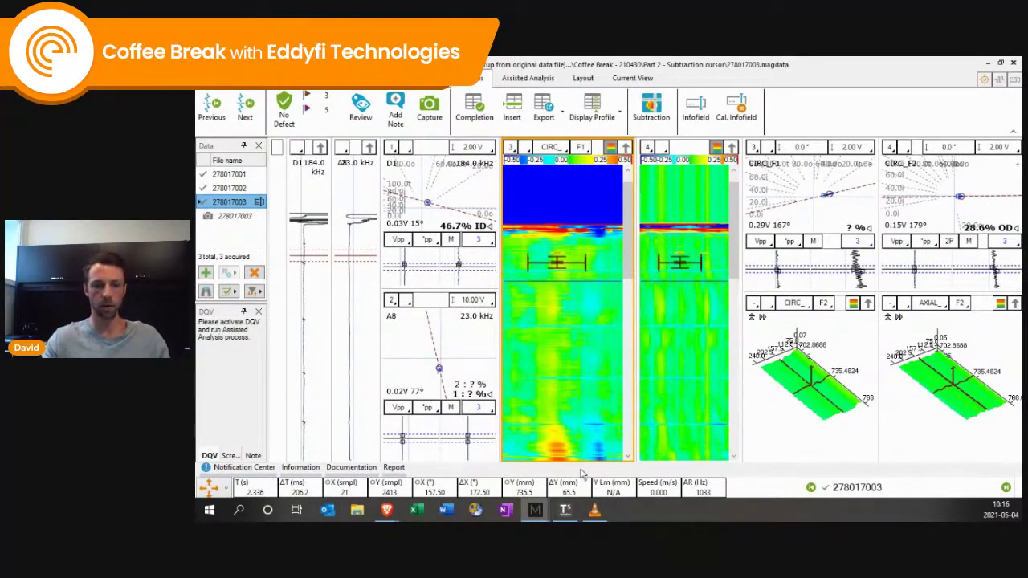
pyautogui.moveTo(539, 514)
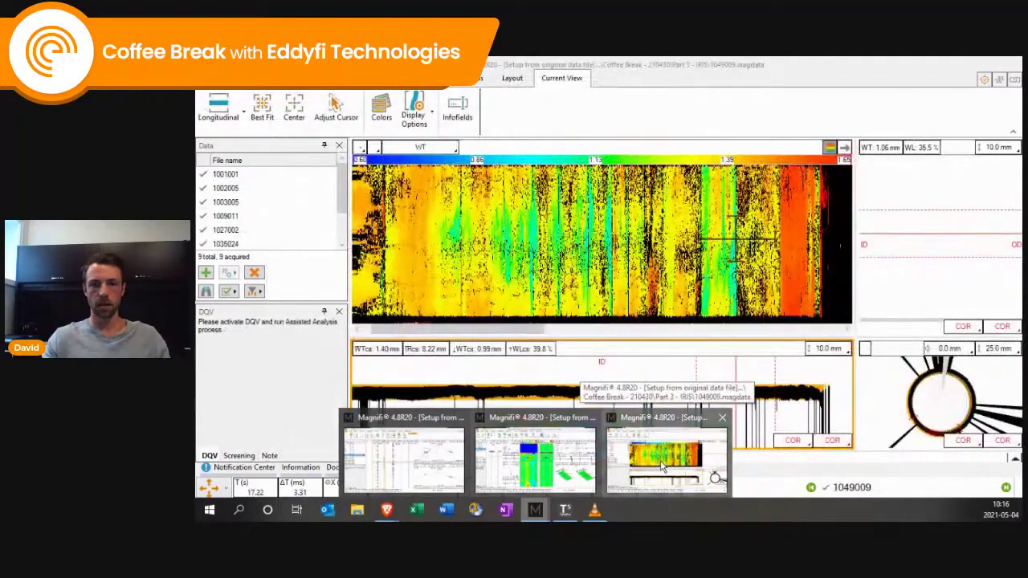
pyautogui.click(663, 466)
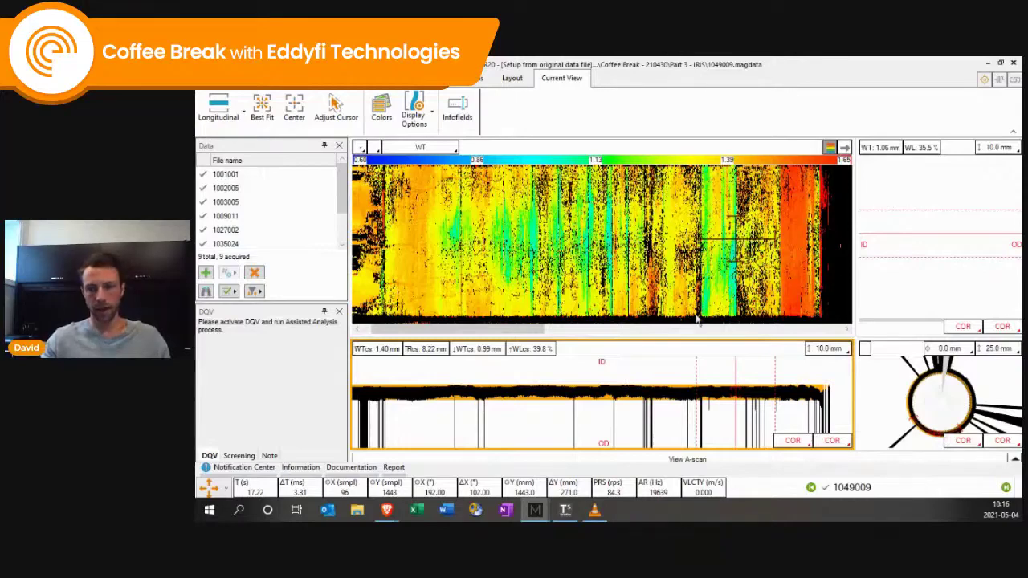
# Step: Widen the right panes and swap the circular end view for an empty Info view
pyautogui.moveTo(857, 296); pyautogui.dragTo(820, 297)
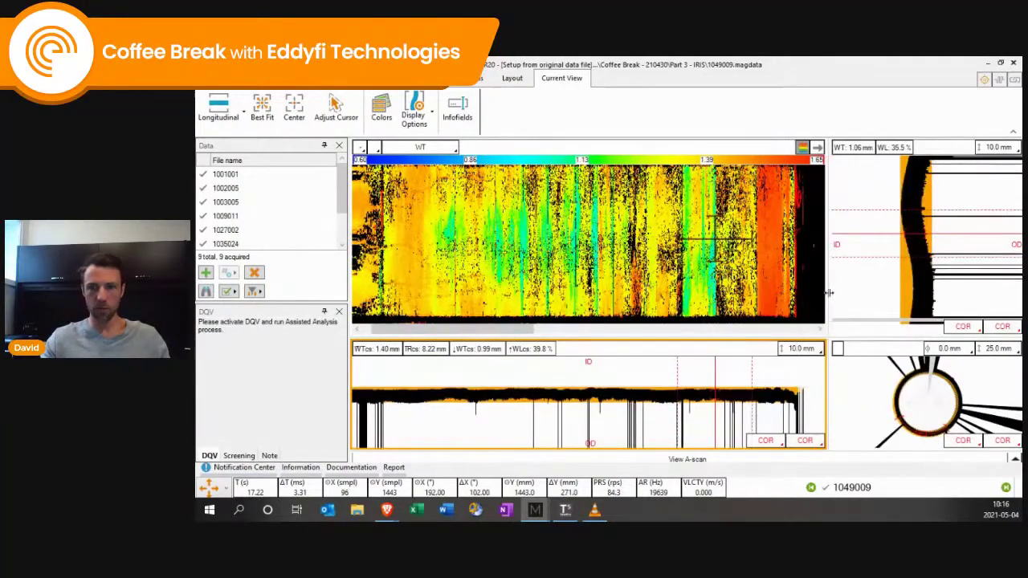
pyautogui.click(927, 394)
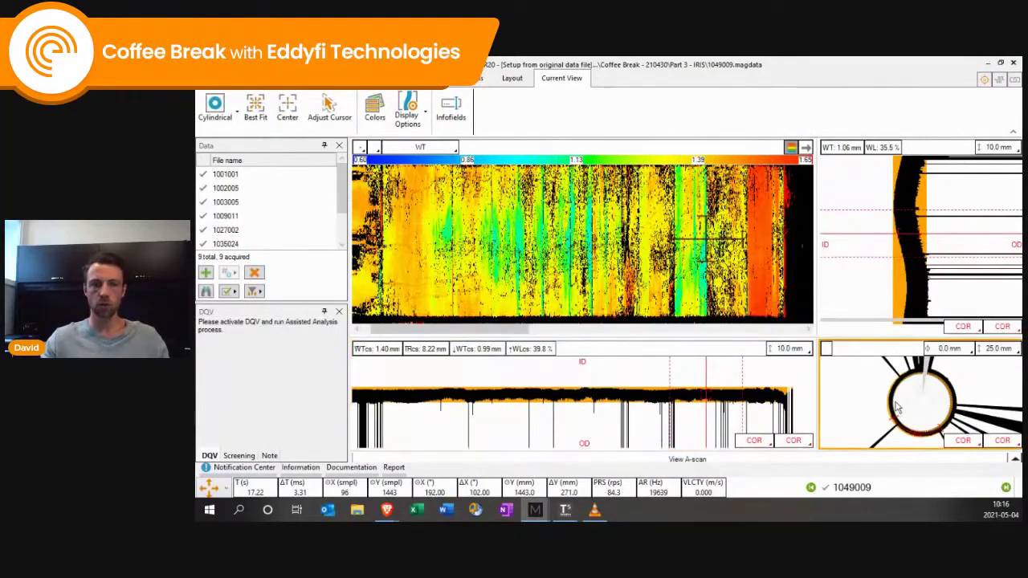
pyautogui.click(512, 80)
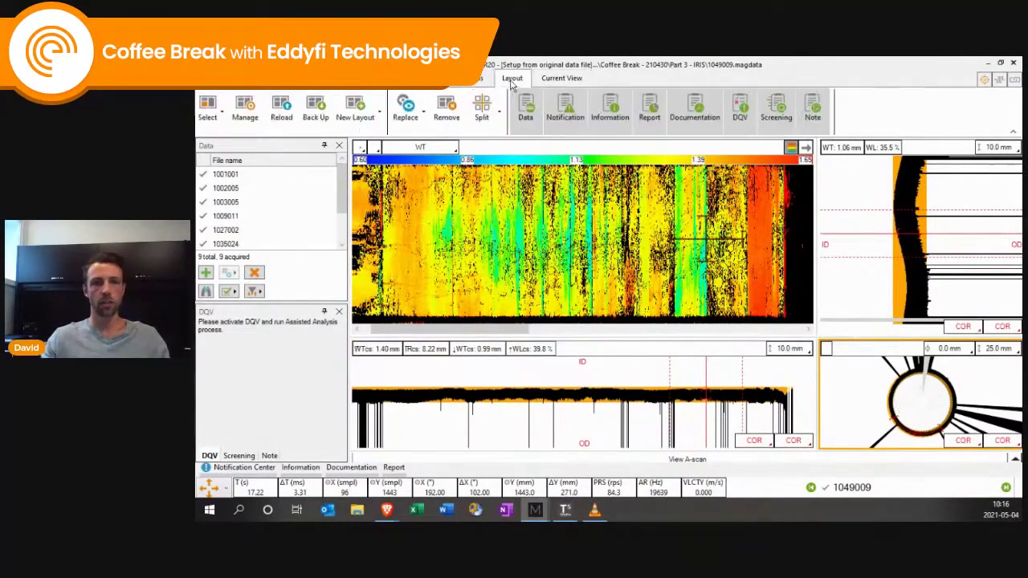
pyautogui.click(407, 109)
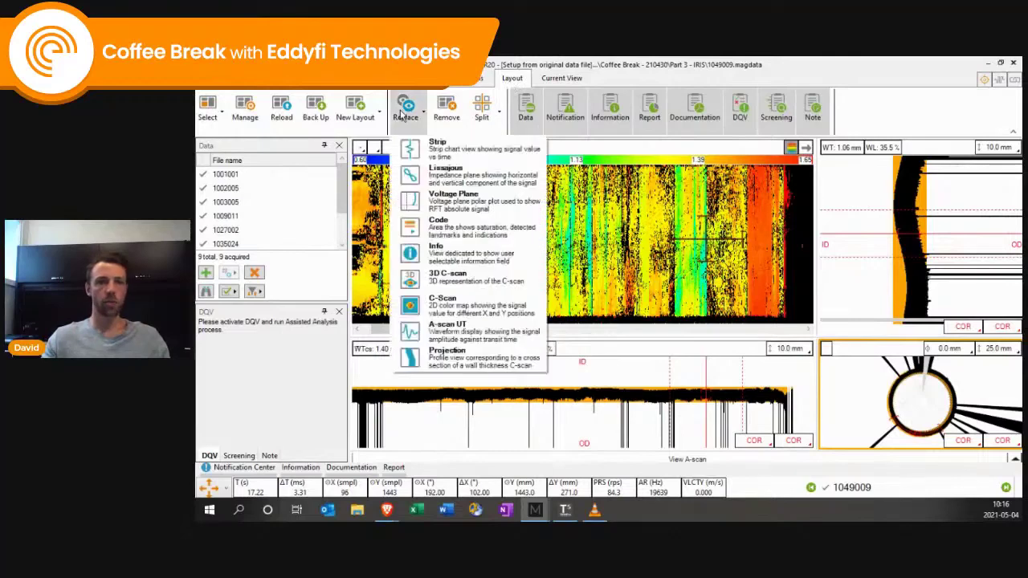
pyautogui.click(446, 252)
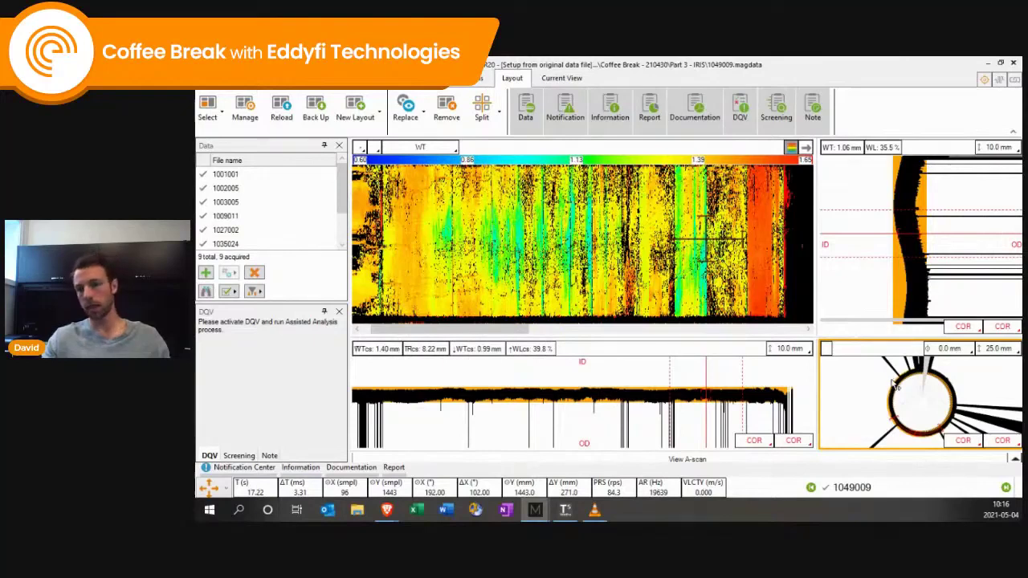
pyautogui.click(917, 396)
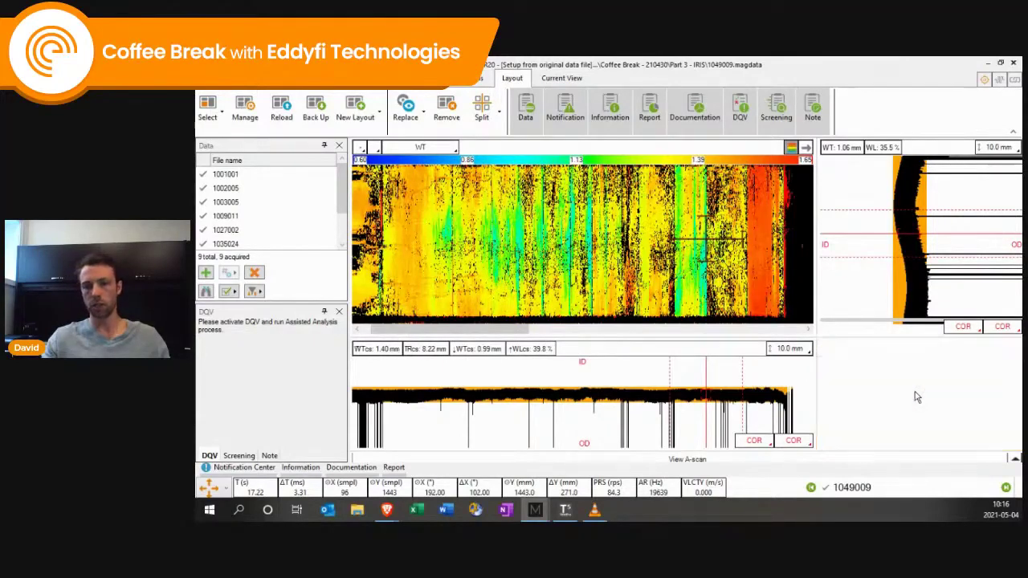
pyautogui.click(890, 388)
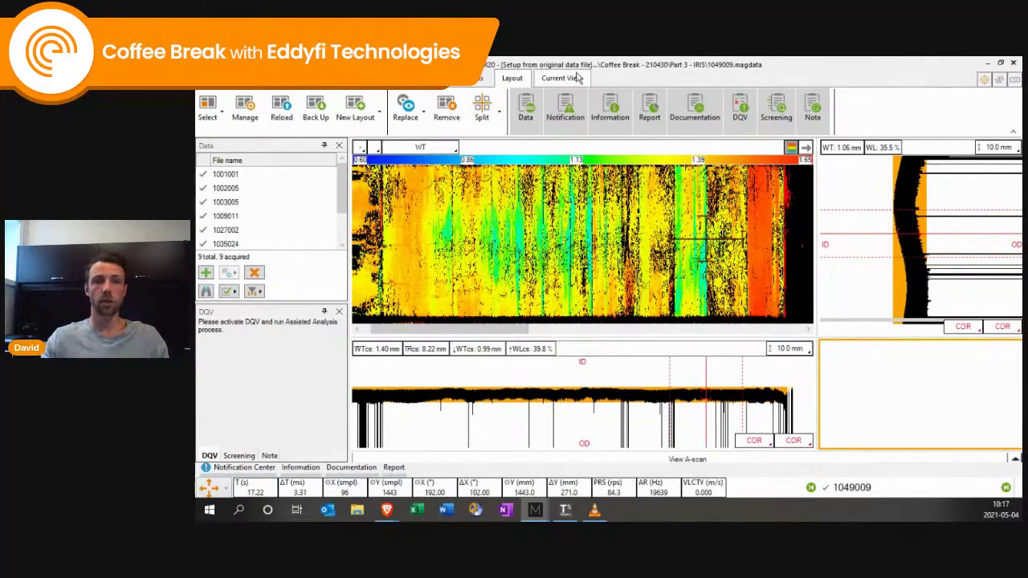
pyautogui.click(577, 78)
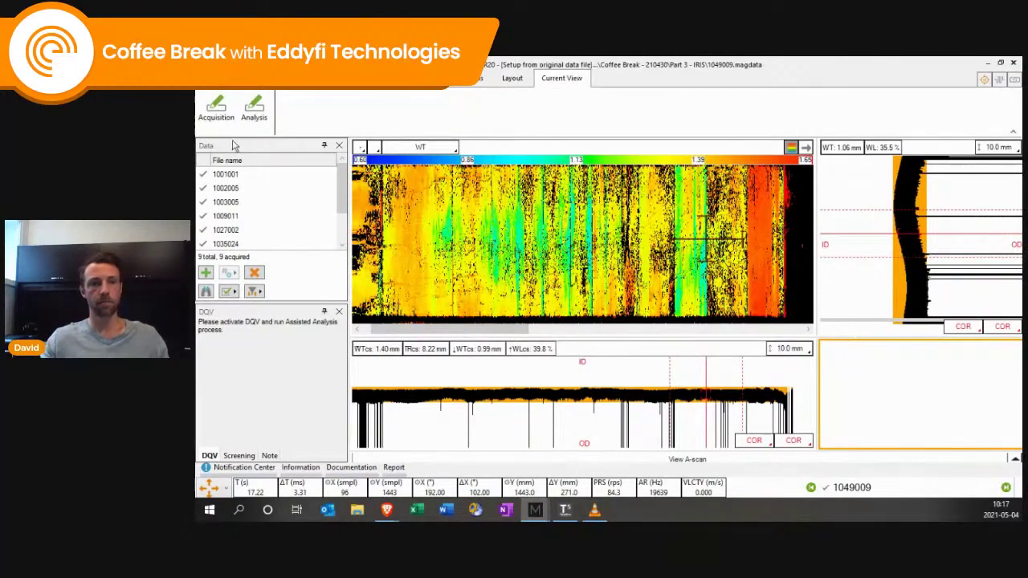
# Step: Open the Choose displayed Info Fields list beside the Info view settings dialog
pyautogui.click(254, 112)
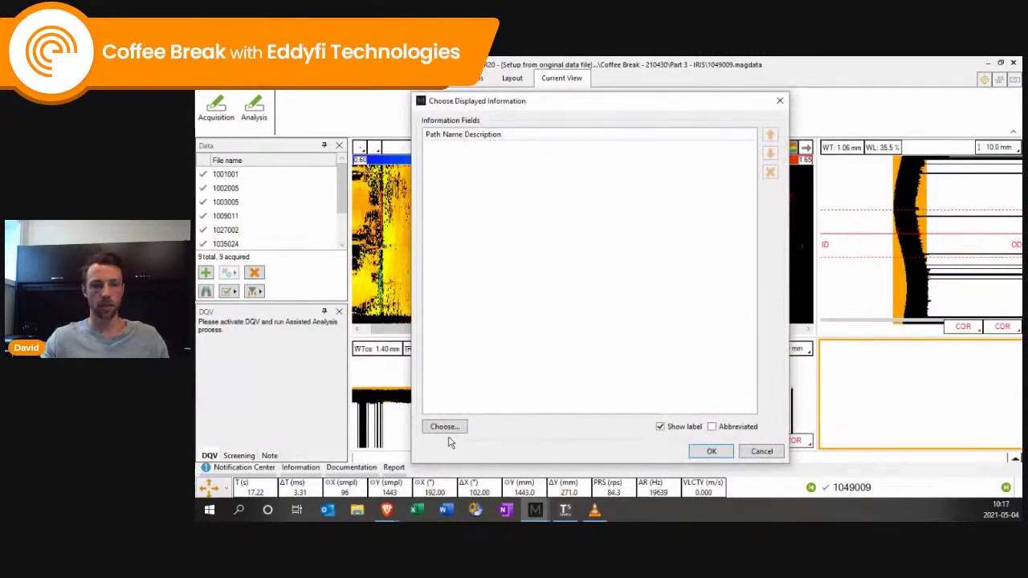
pyautogui.moveTo(565, 464); pyautogui.dragTo(569, 372)
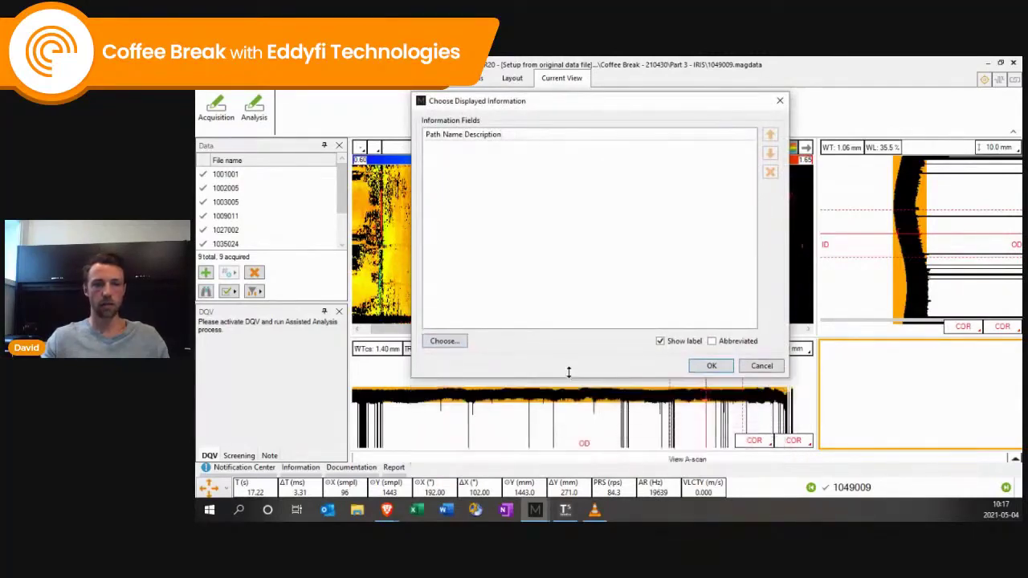
pyautogui.click(460, 343)
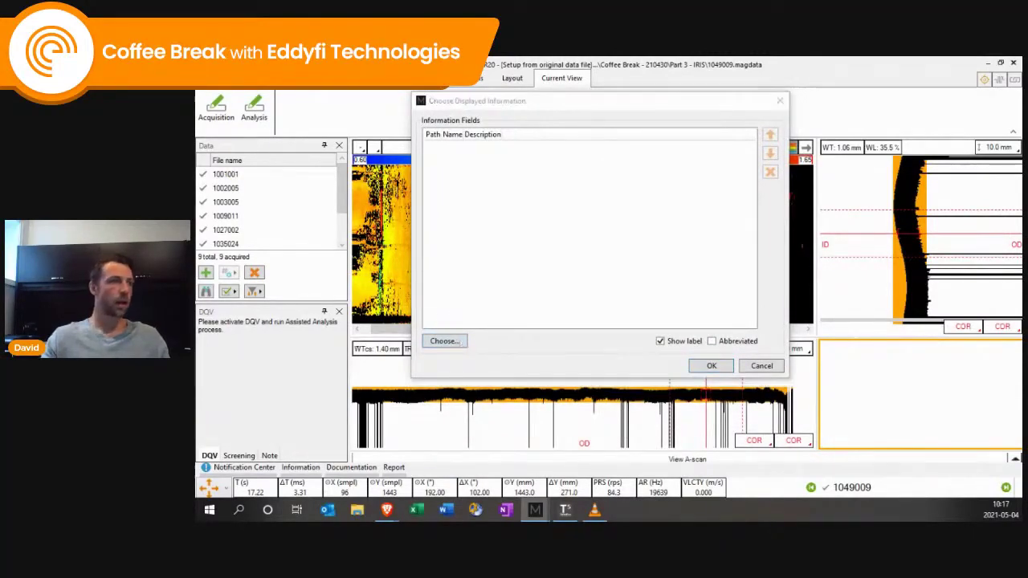
pyautogui.moveTo(445, 105); pyautogui.dragTo(688, 121)
# Step: Browse the IRIS field groups: A Scan, Cursor, UT Wall Values, C-scan and In Acquisition
pyautogui.click(452, 199)
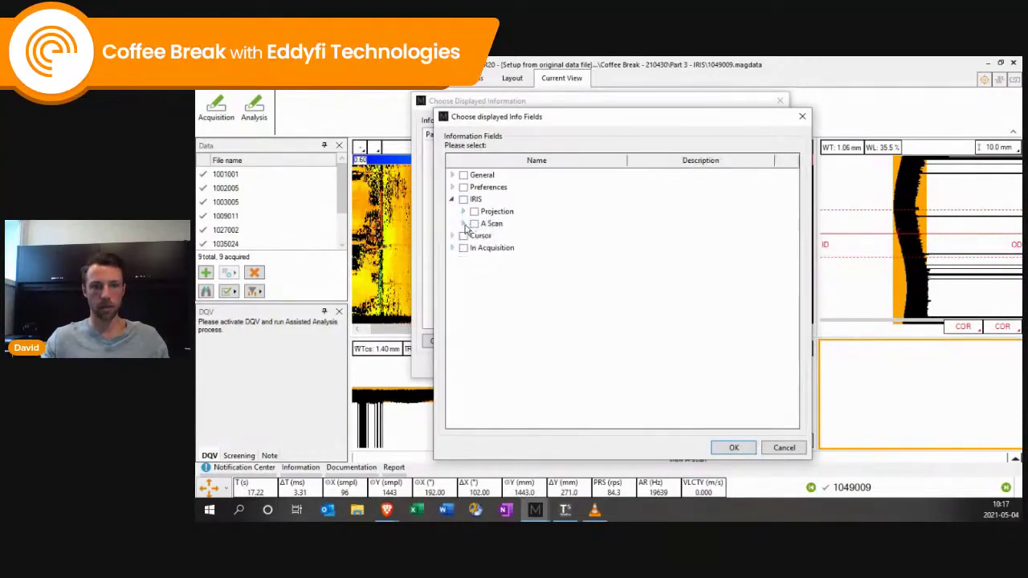
pyautogui.click(464, 225)
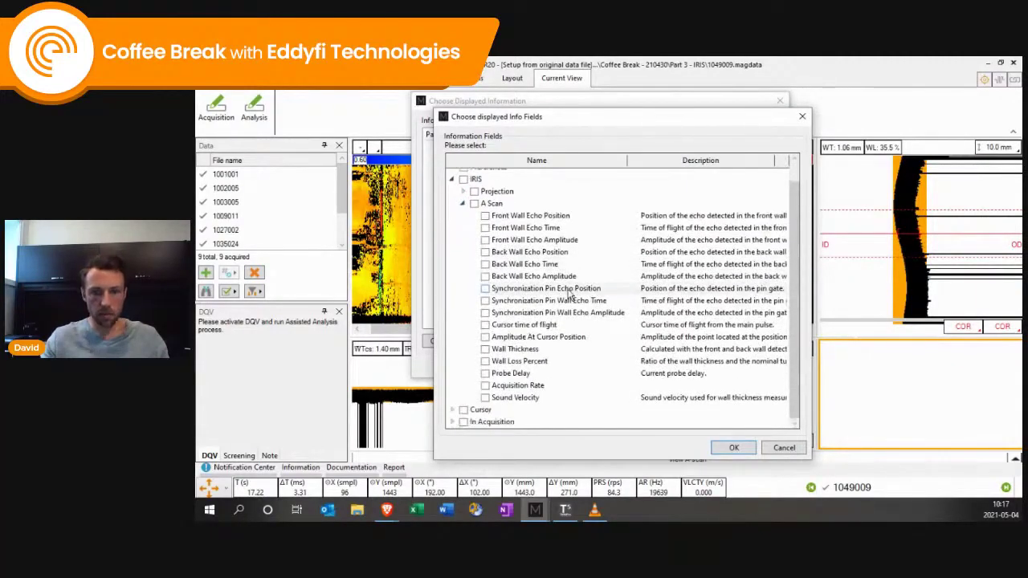
pyautogui.click(462, 217)
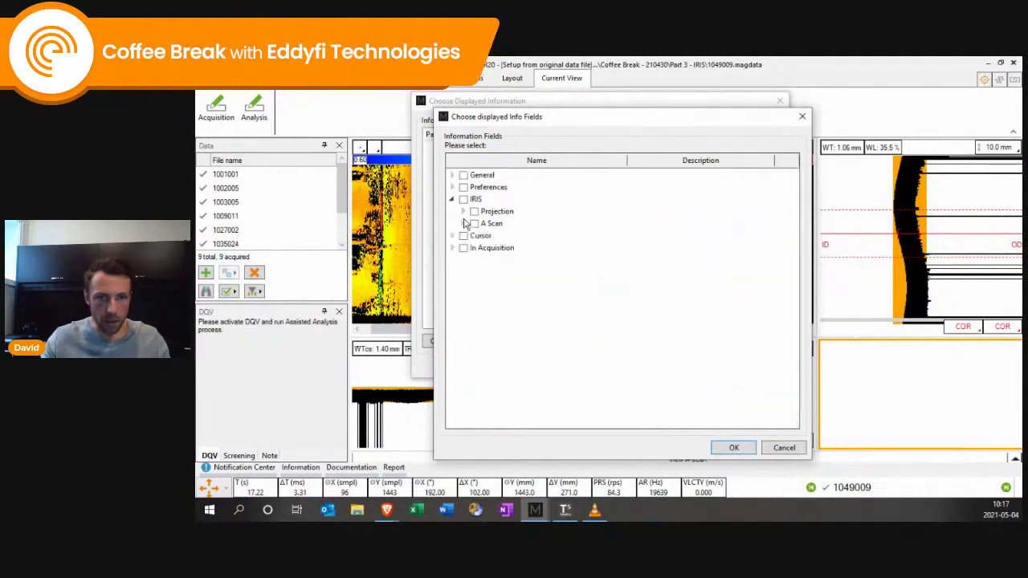
pyautogui.click(453, 236)
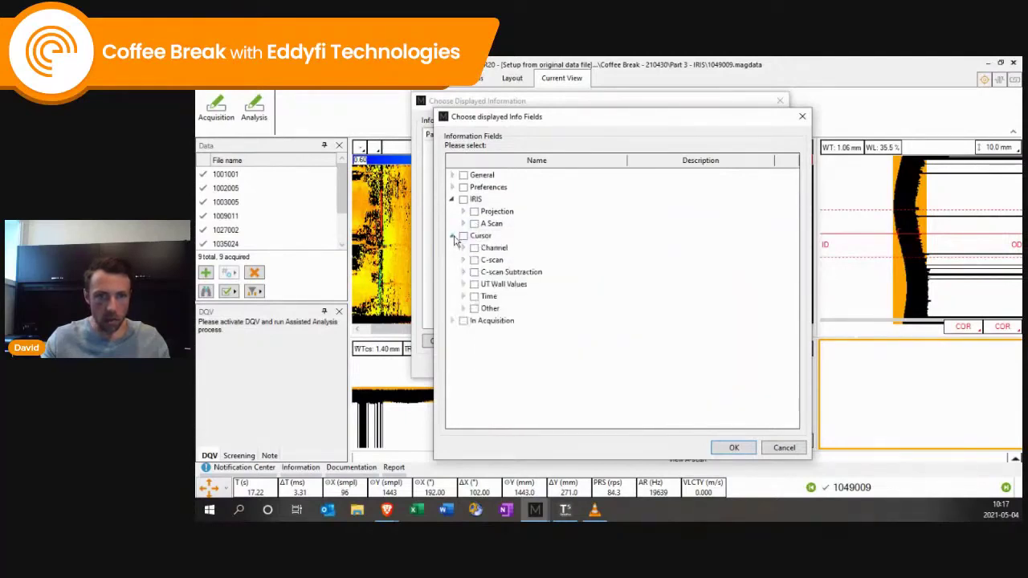
pyautogui.click(463, 284)
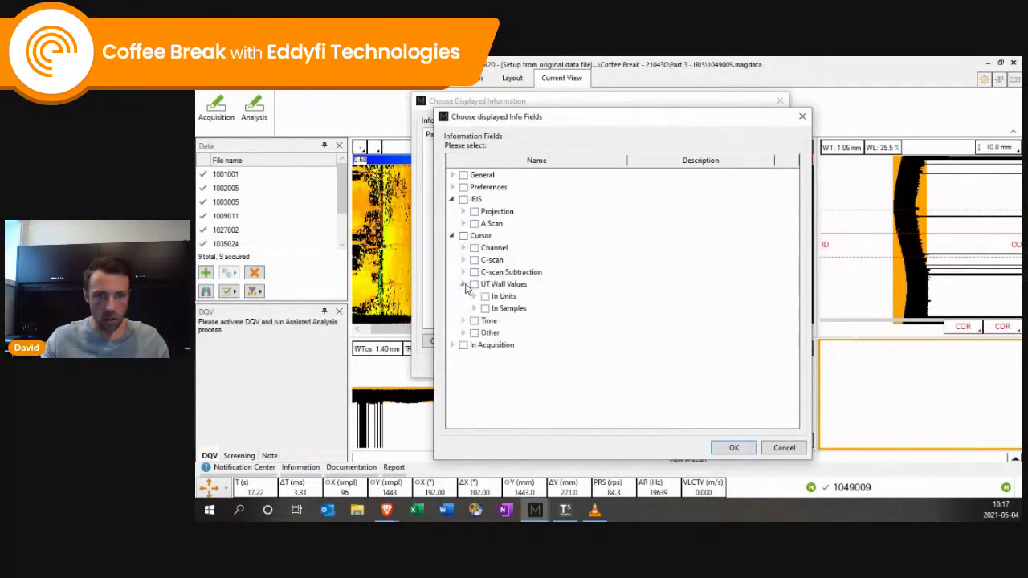
pyautogui.click(463, 284)
pyautogui.click(463, 260)
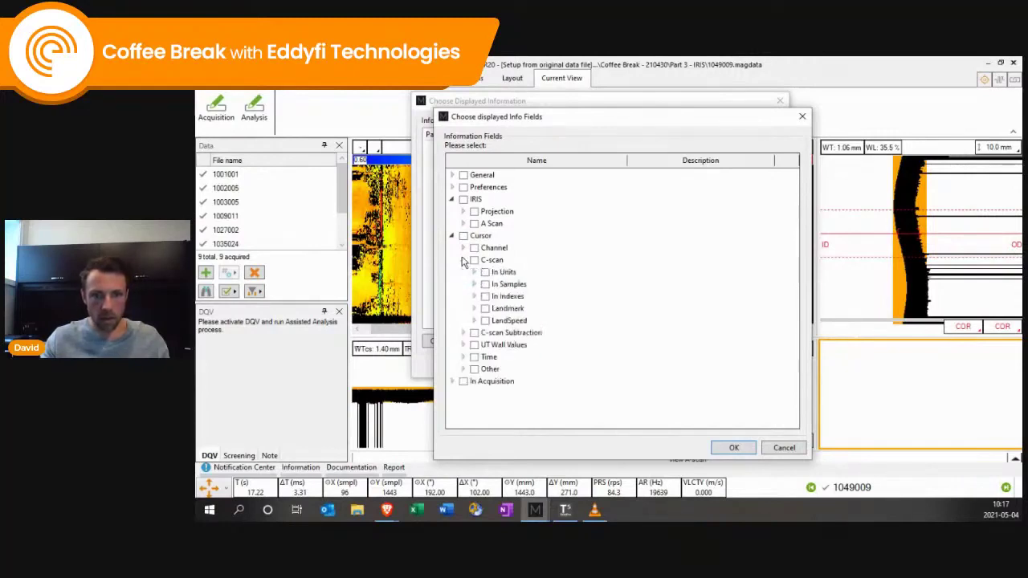
pyautogui.click(463, 260)
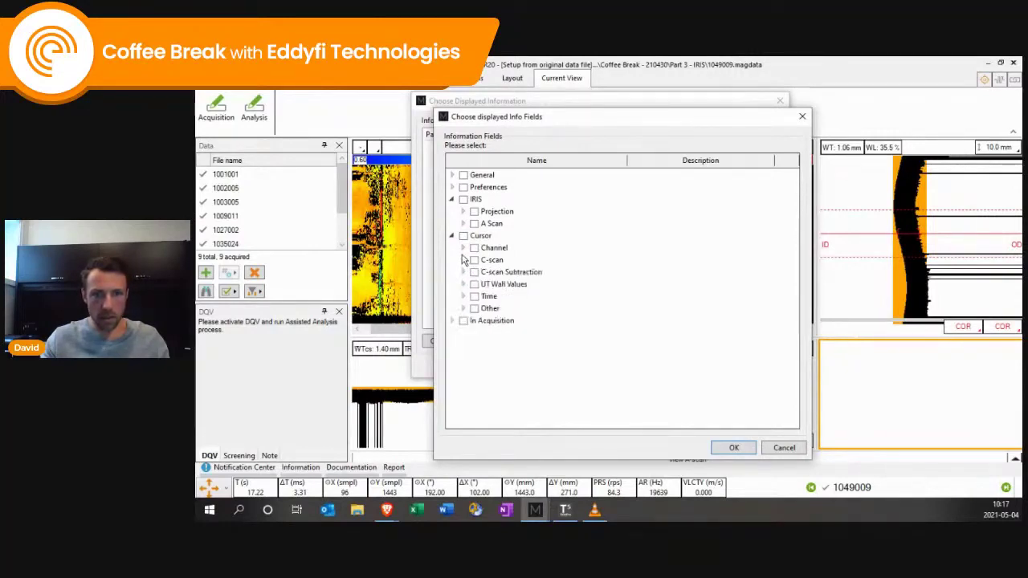
pyautogui.click(453, 321)
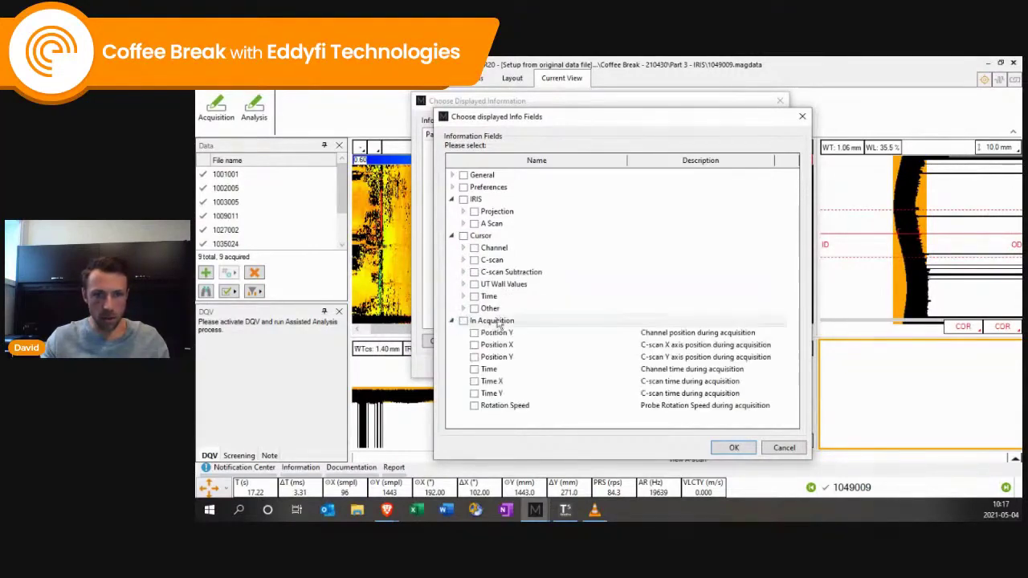
# Step: Tick the A Scan and Projection wall thickness and wall loss fields, then confirm all five
pyautogui.click(464, 223)
pyautogui.scroll(-1, 608, 296)
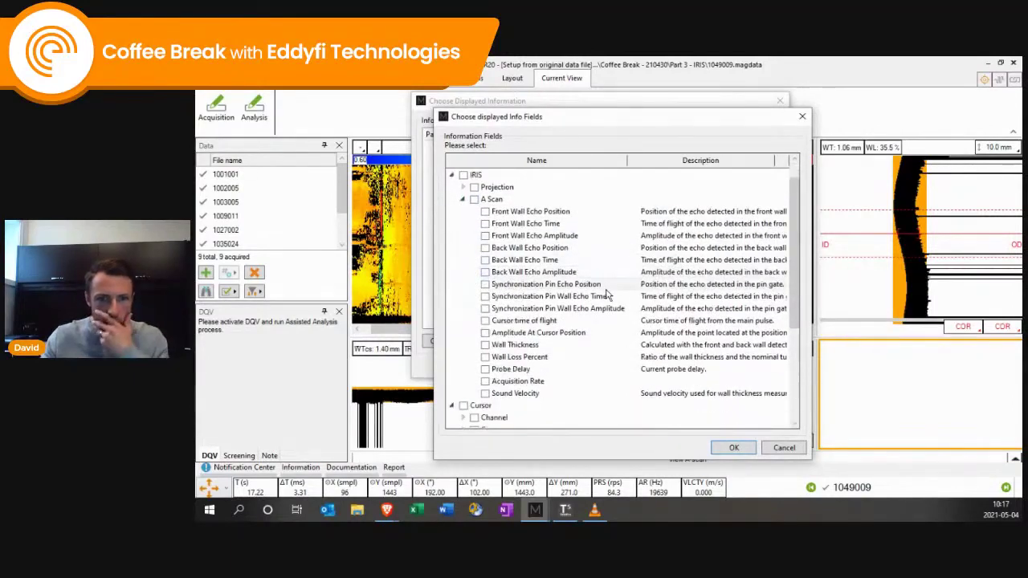
pyautogui.scroll(-1, 608, 295)
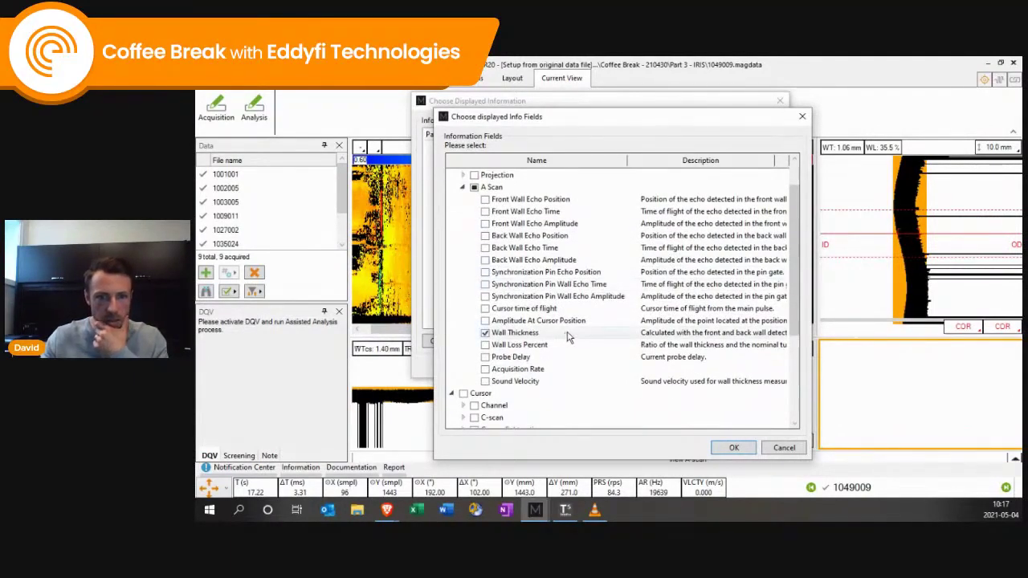
pyautogui.scroll(2, 571, 325)
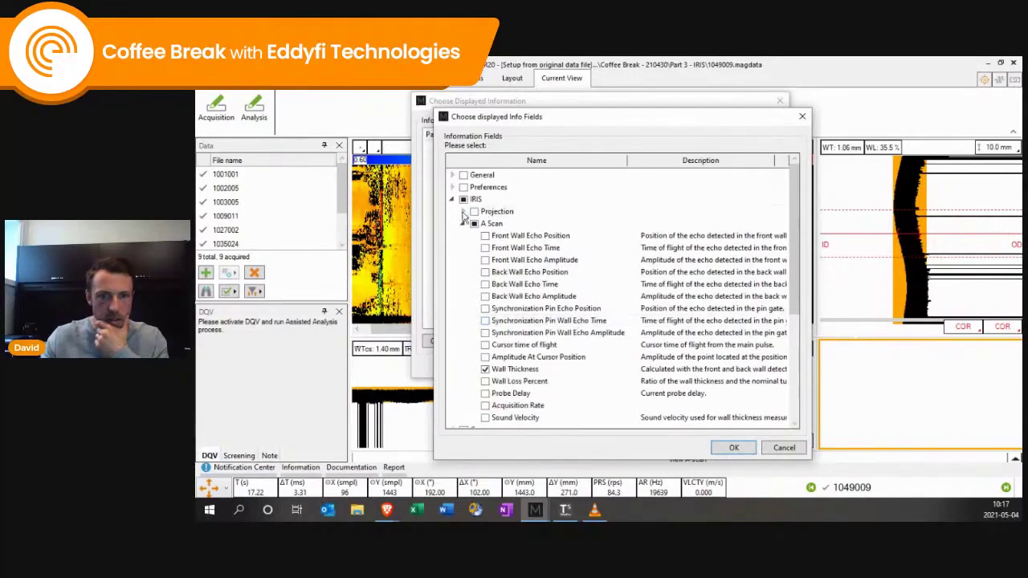
pyautogui.click(462, 212)
pyautogui.scroll(-3, 578, 273)
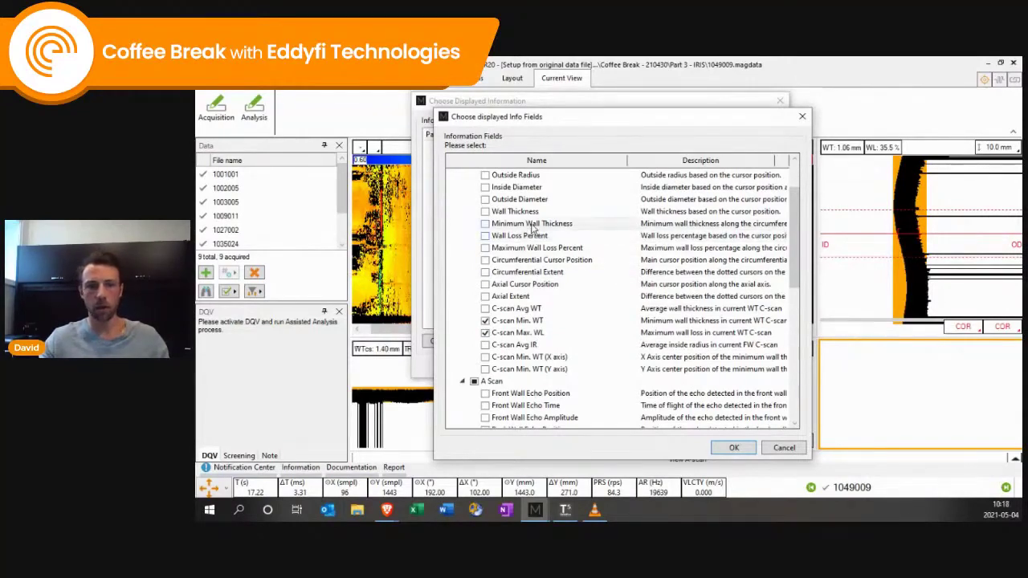
pyautogui.click(485, 236)
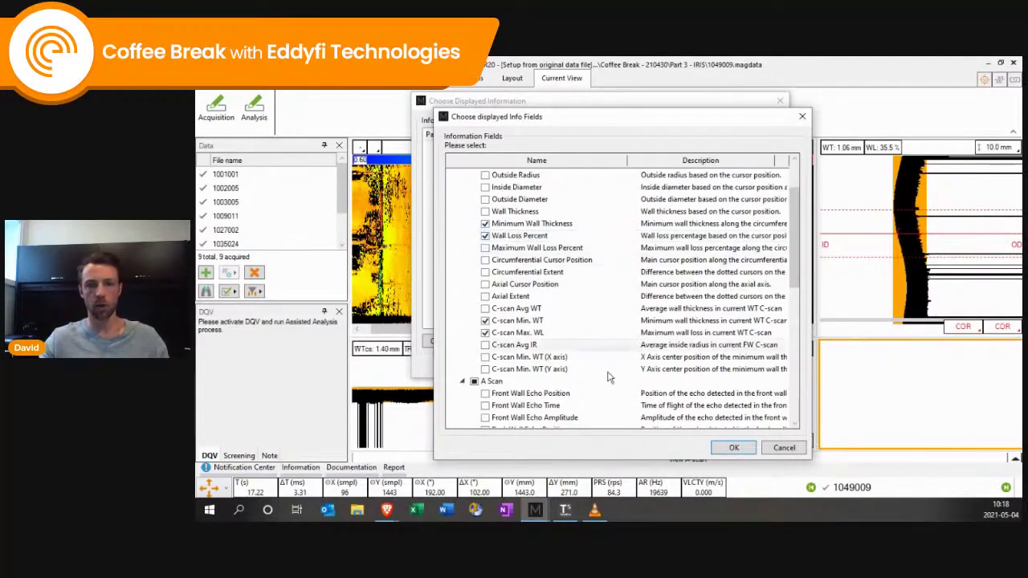
pyautogui.scroll(1, 542, 277)
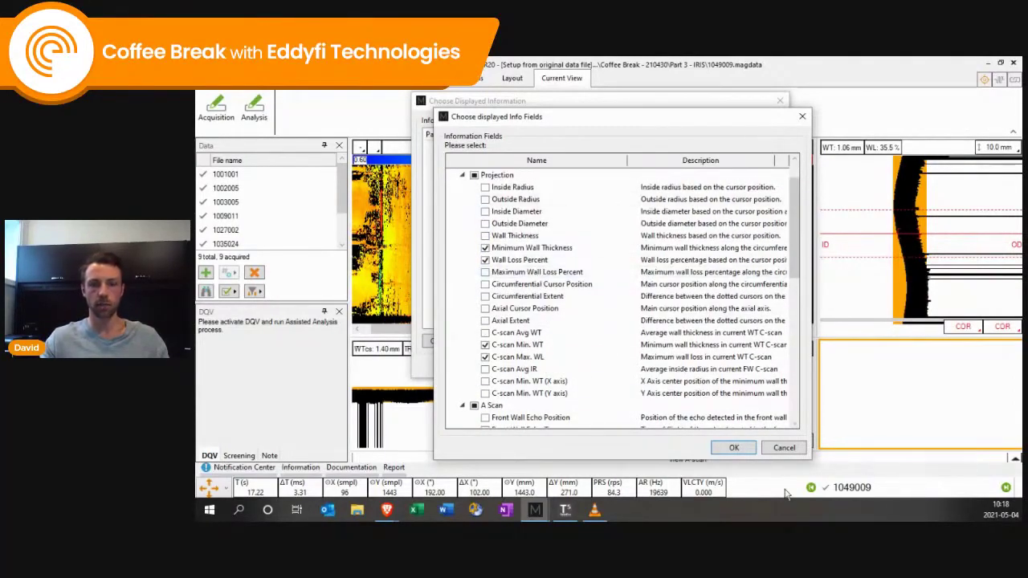
pyautogui.click(737, 450)
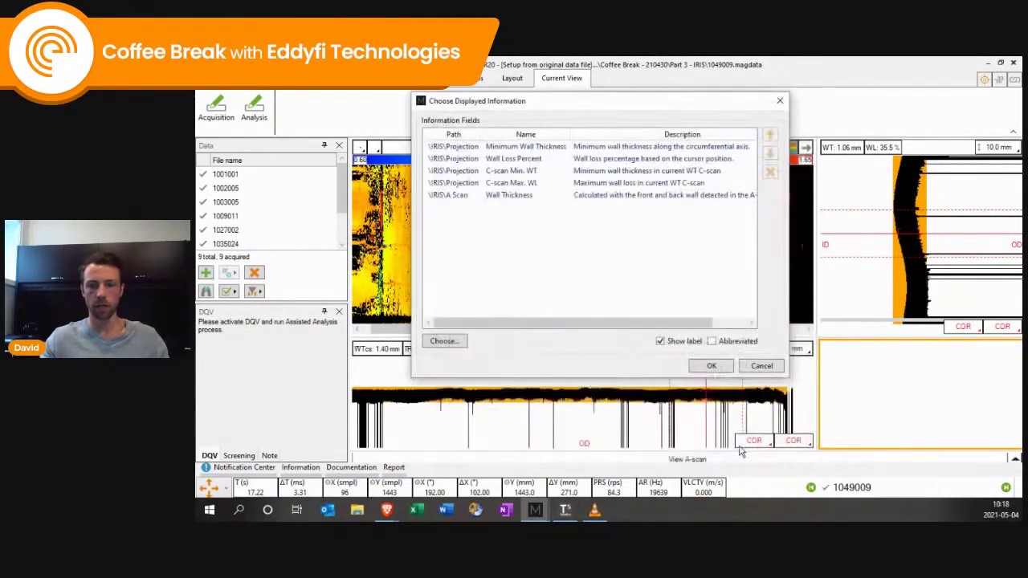
pyautogui.click(711, 366)
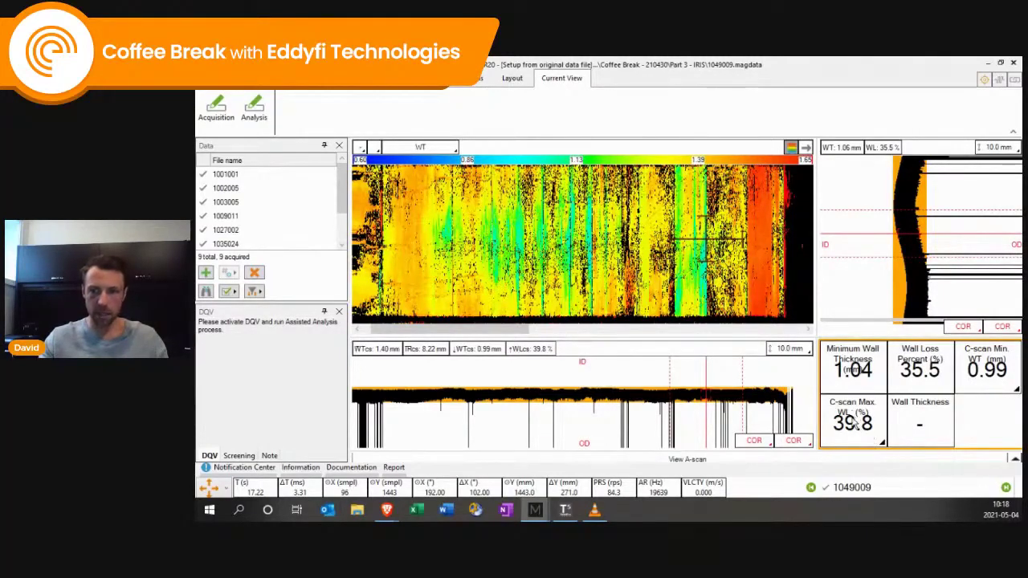
# Step: Jump the data cursor to the C-scan Max. WL spot, then probe other C-scan points
pyautogui.click(859, 430)
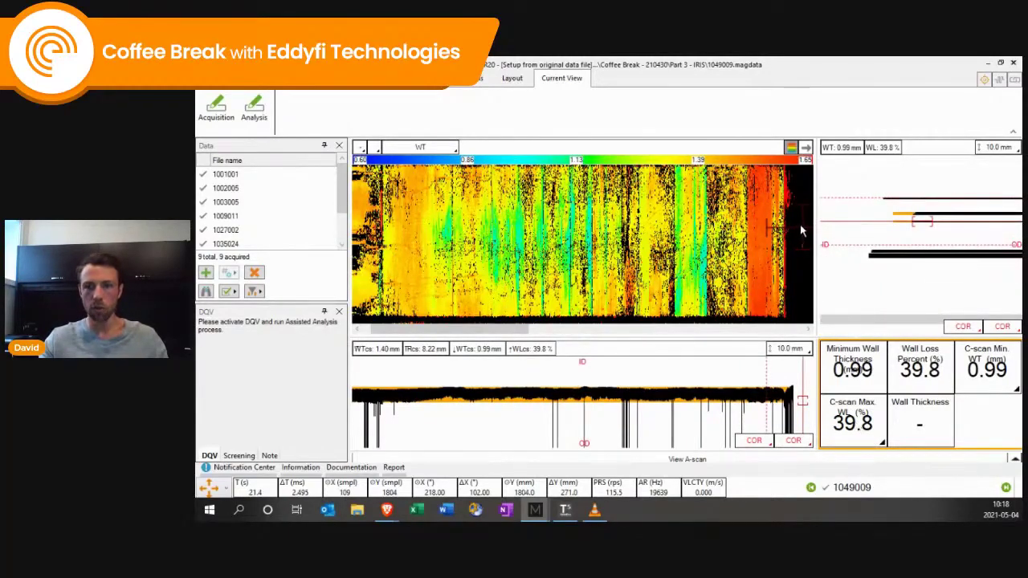
pyautogui.click(502, 229)
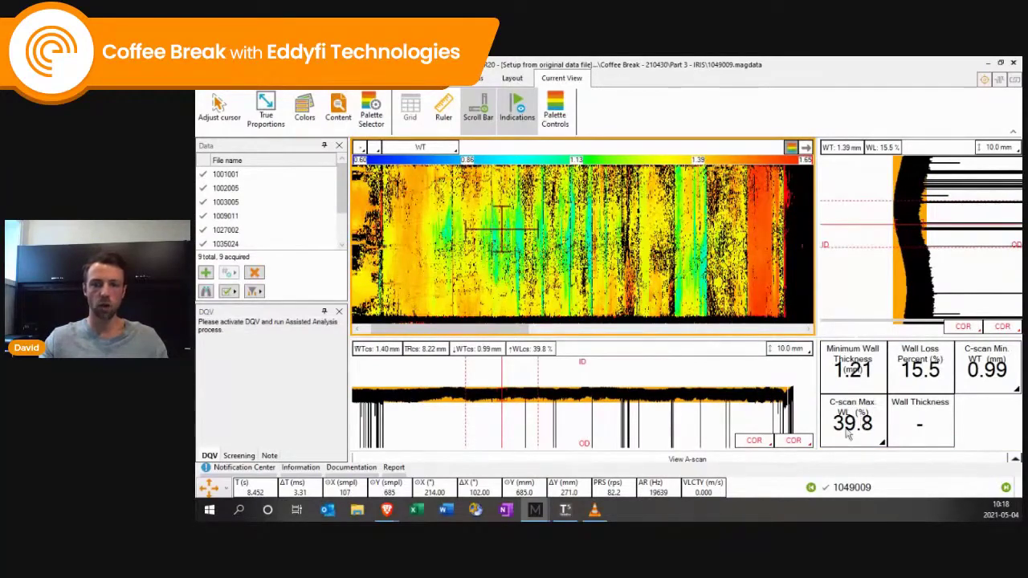
pyautogui.moveTo(515, 233); pyautogui.dragTo(816, 265)
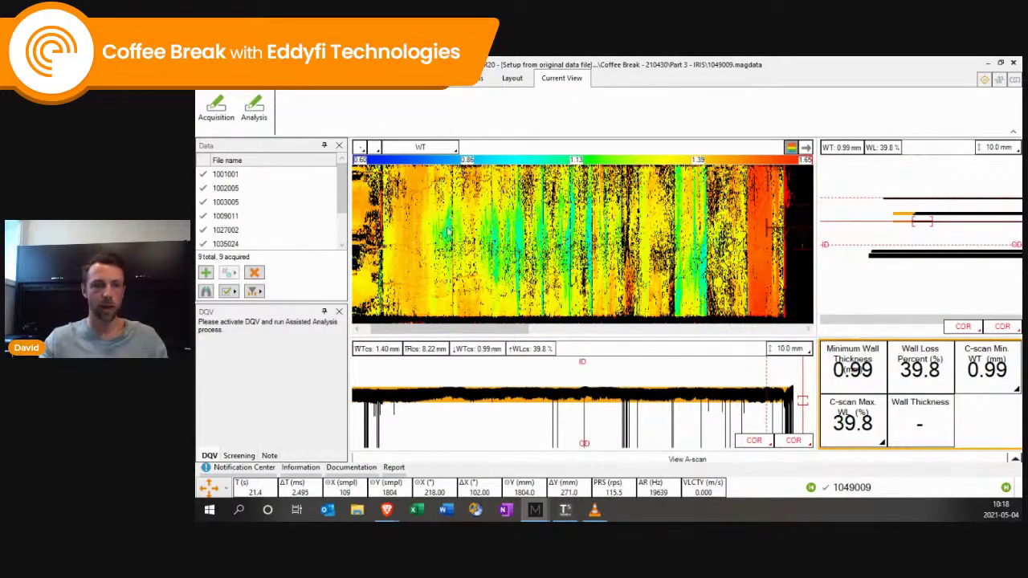
pyautogui.scroll(-3, 560, 239)
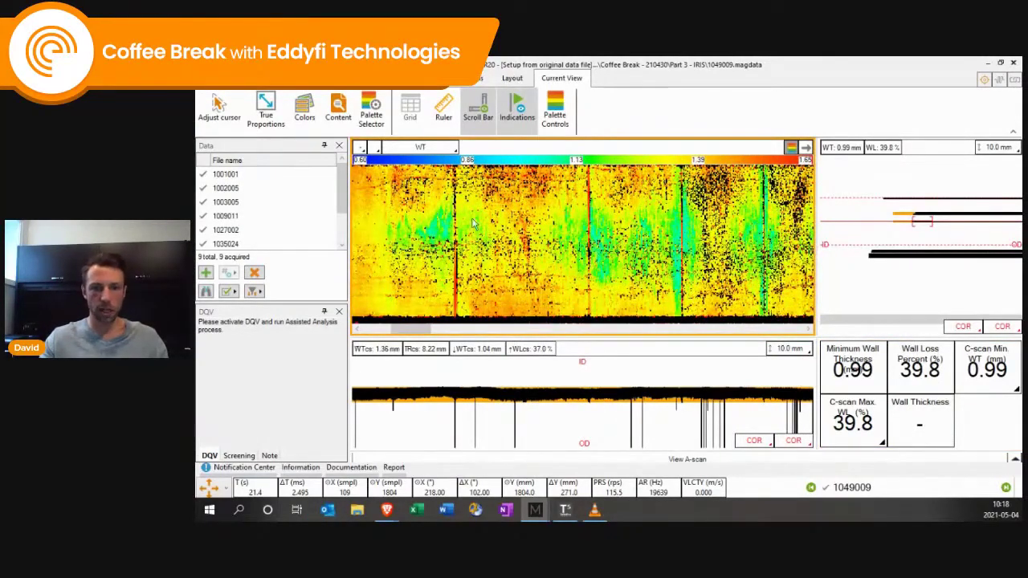
pyautogui.scroll(-3, 597, 234)
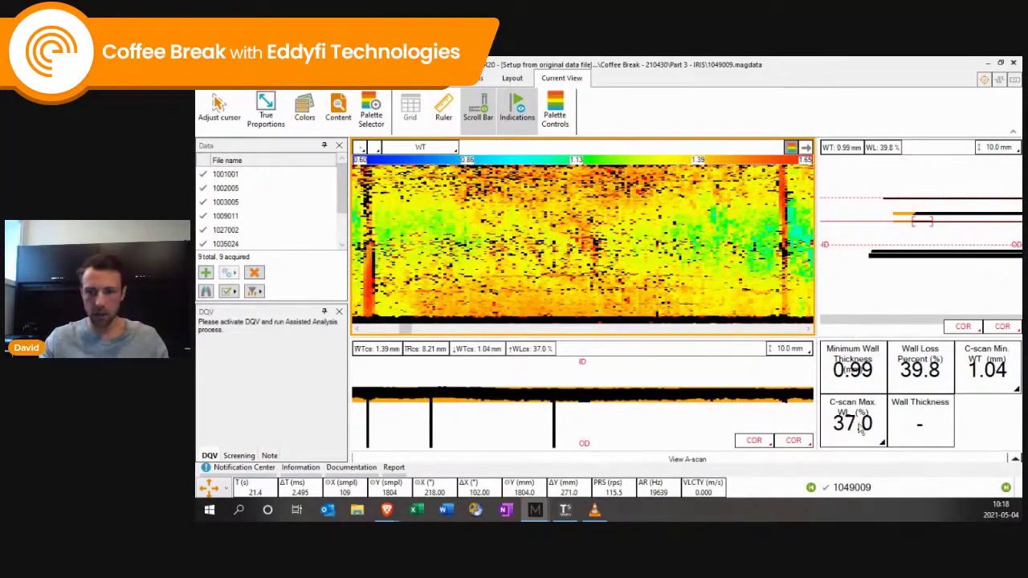
pyautogui.click(756, 239)
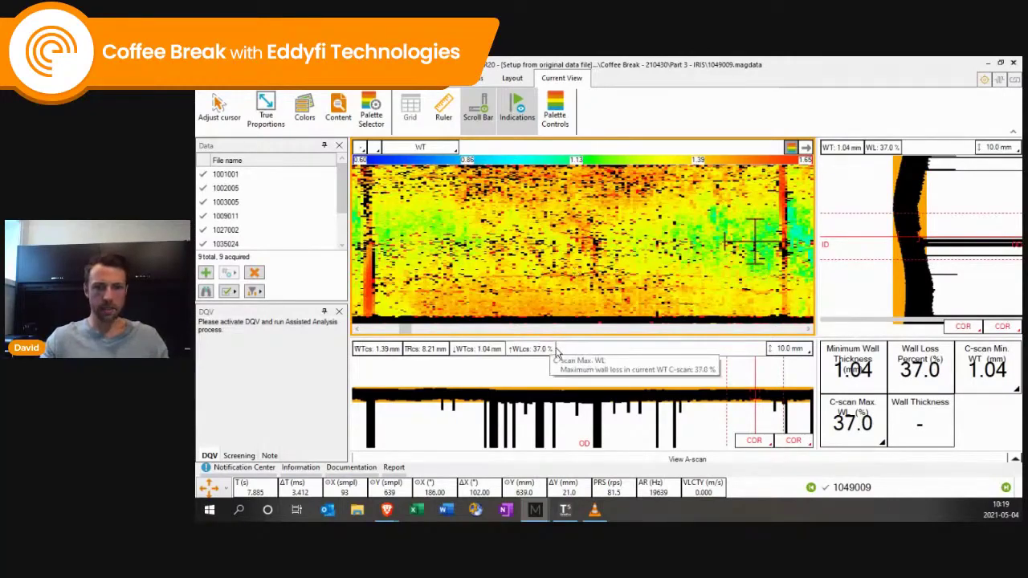
# Step: Place and step the data cursor along the lower B-scan to compare readouts
pyautogui.click(564, 401)
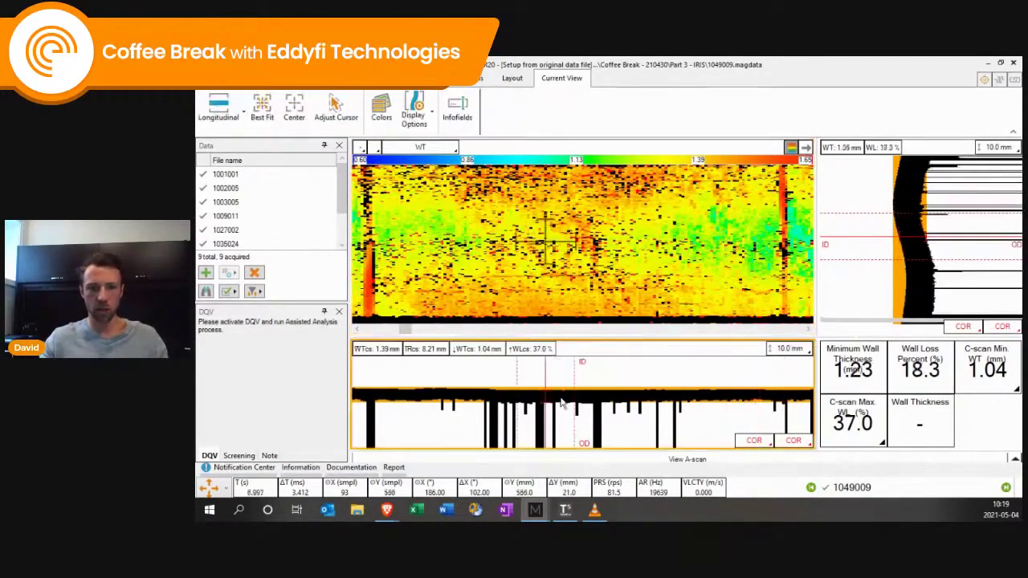
pyautogui.click(642, 401)
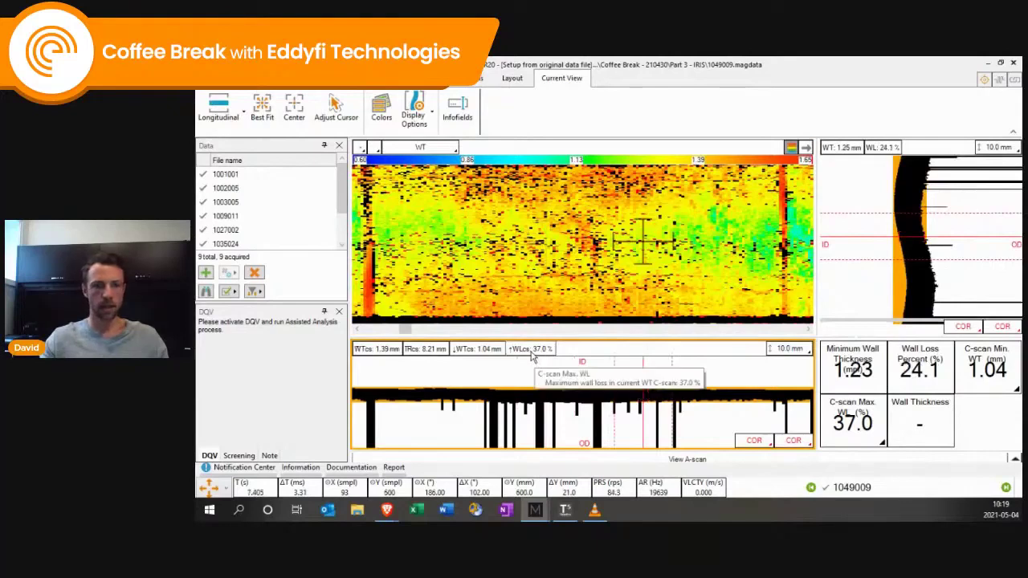
pyautogui.press('Right')
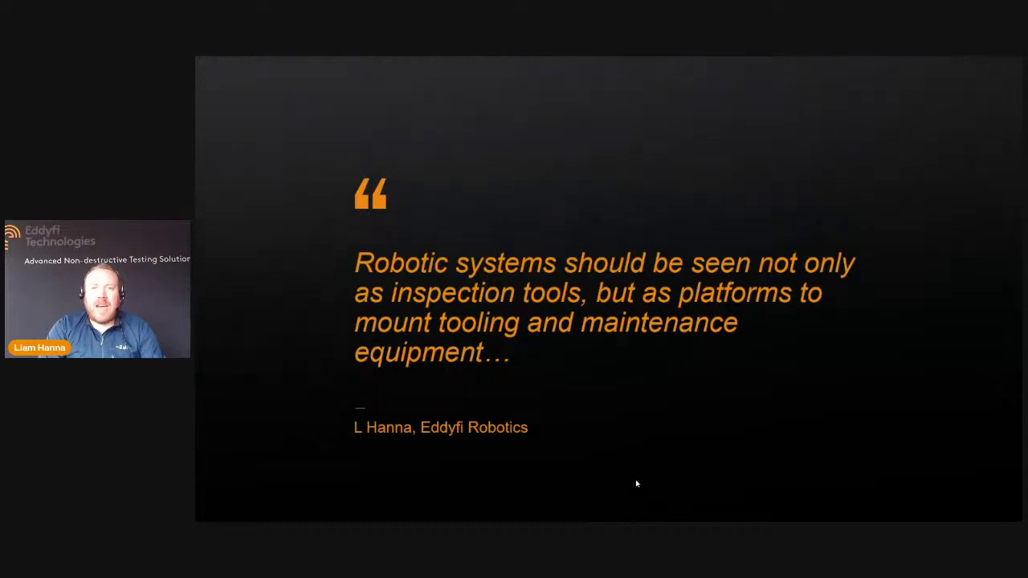
# Step: Advance to the 'Why do we Innovate?' slide and reveal its title animation
pyautogui.press('Right')
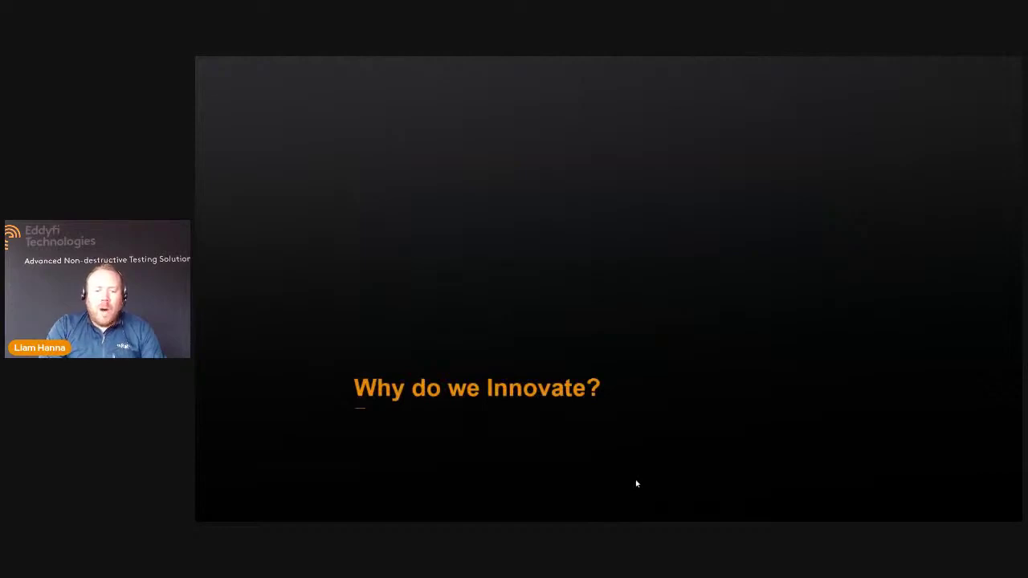
pyautogui.press('Right')
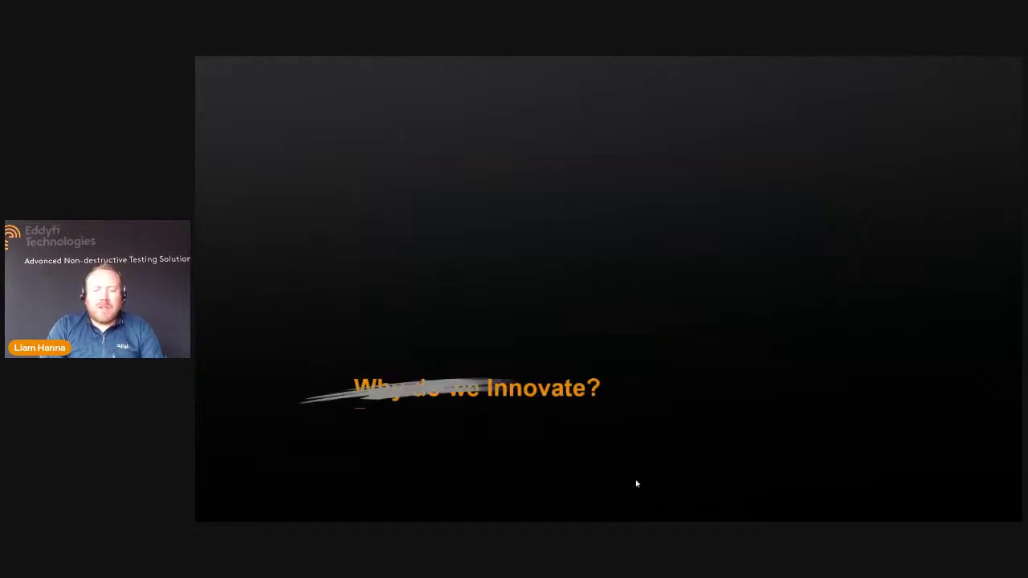